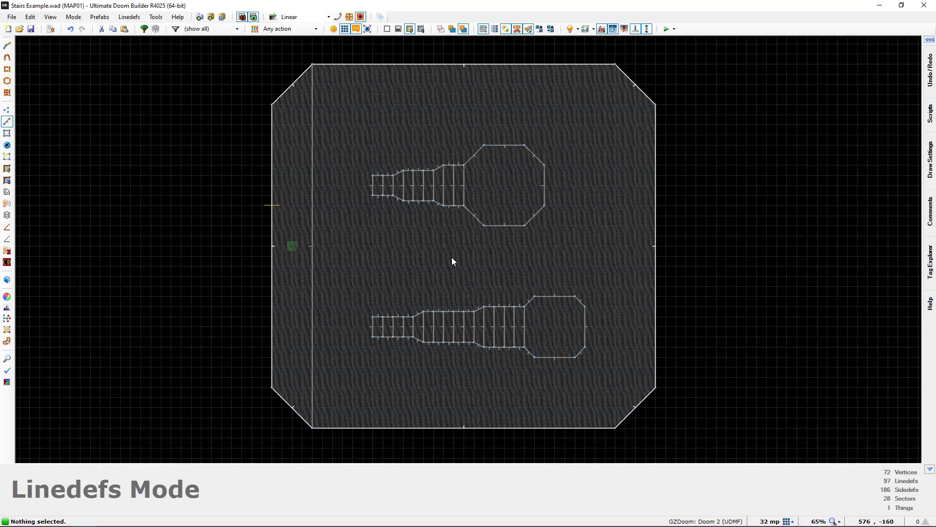
# Examine the two raised stone platforms, the flat step sectors leading to them and the player start in the 3D view
pyautogui.press('q')
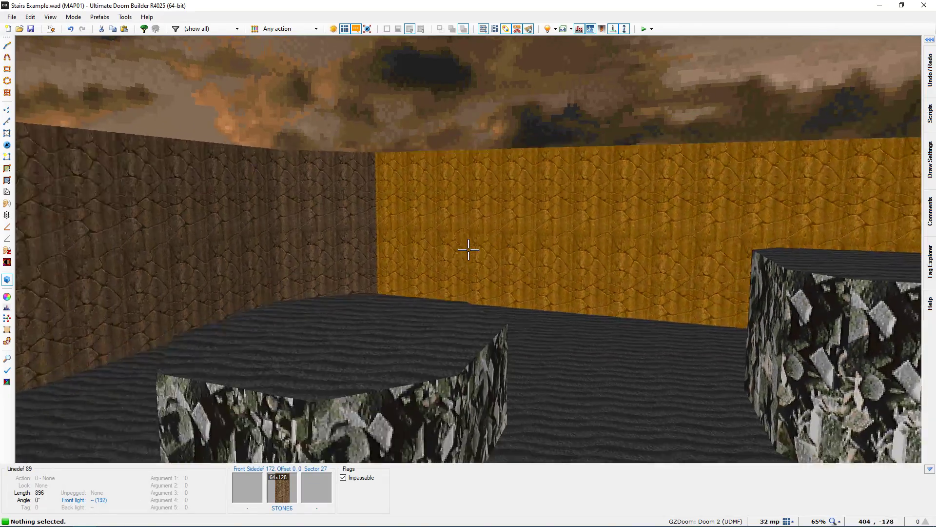
pyautogui.press('s')
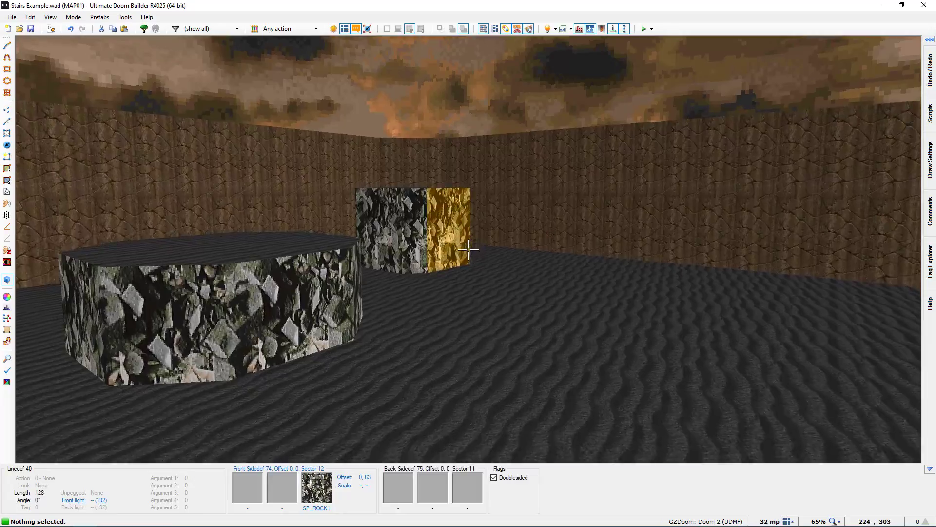
pyautogui.press('w')
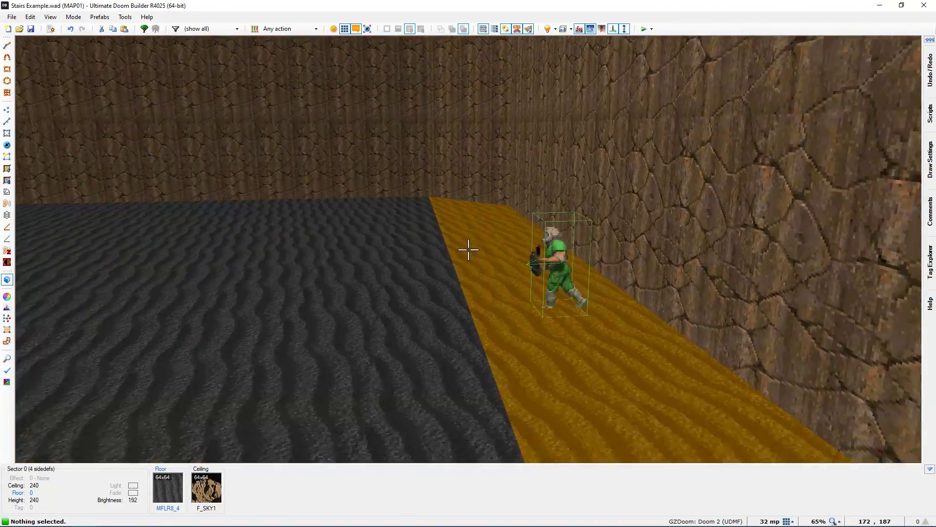
pyautogui.press('w')
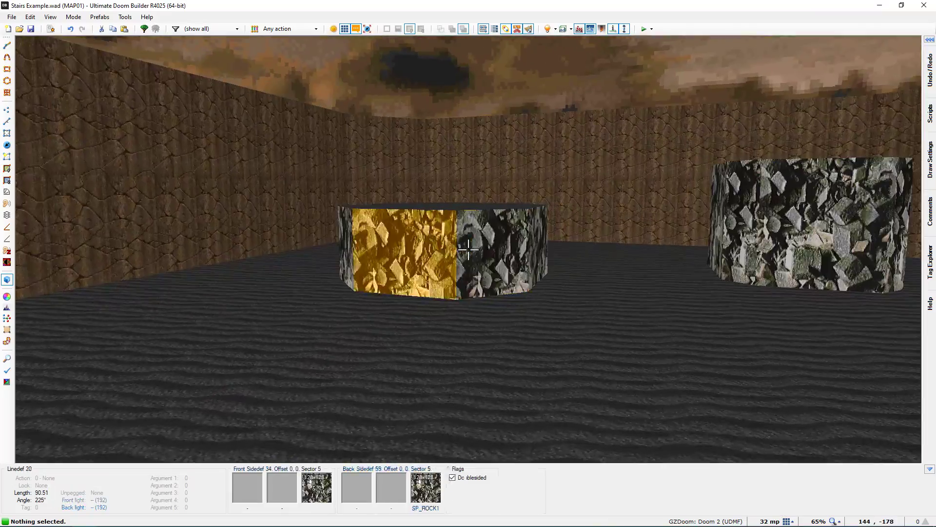
pyautogui.press('w')
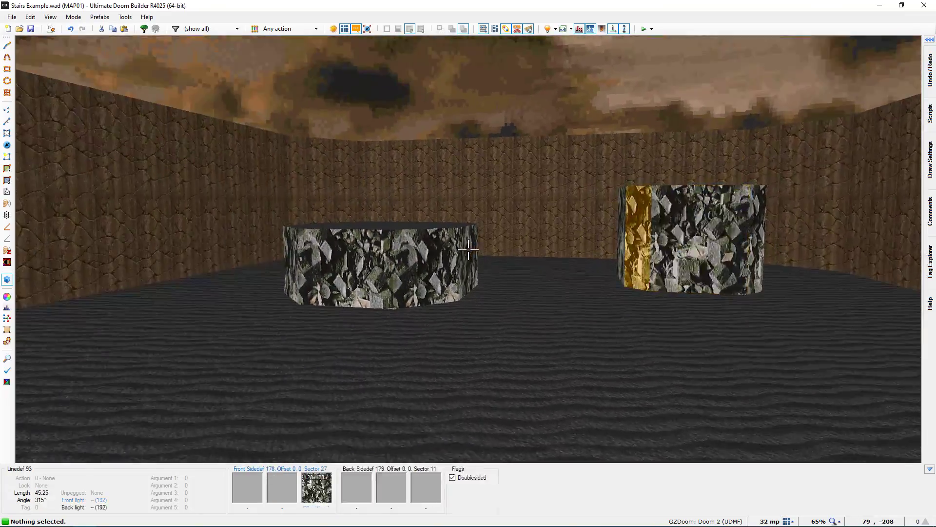
pyautogui.press('w')
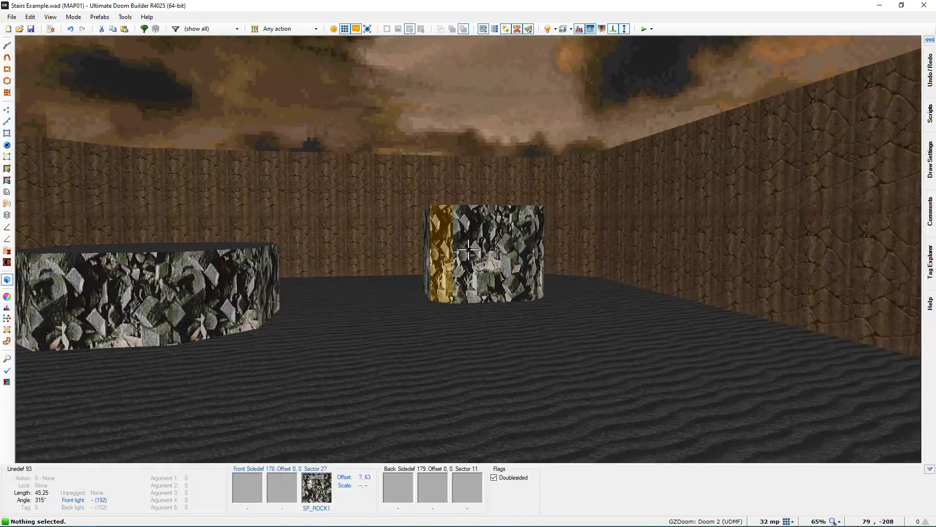
pyautogui.press('w')
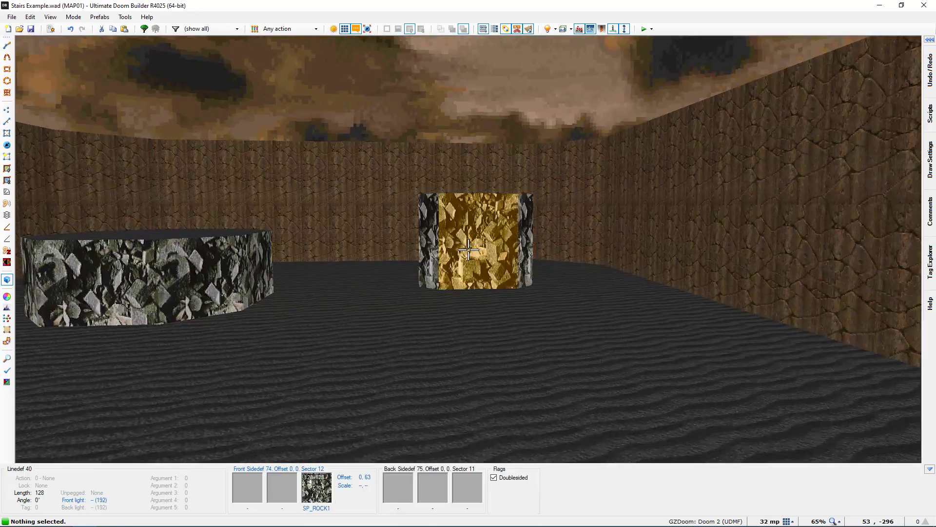
pyautogui.press('w')
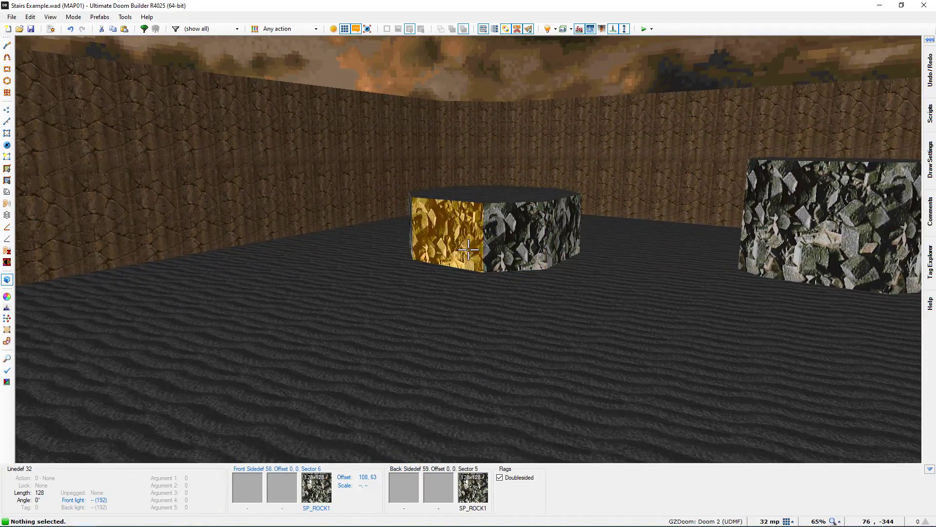
pyautogui.press('w')
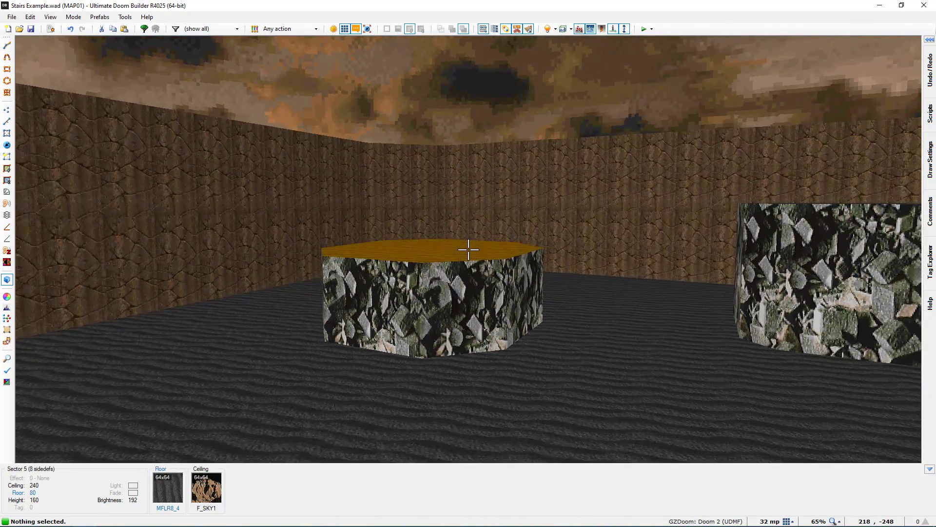
pyautogui.press('s')
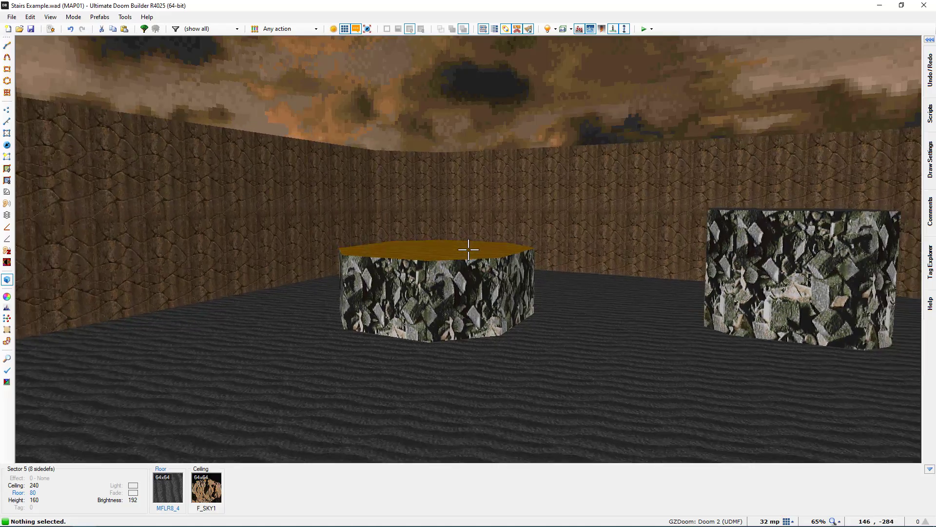
pyautogui.press('w')
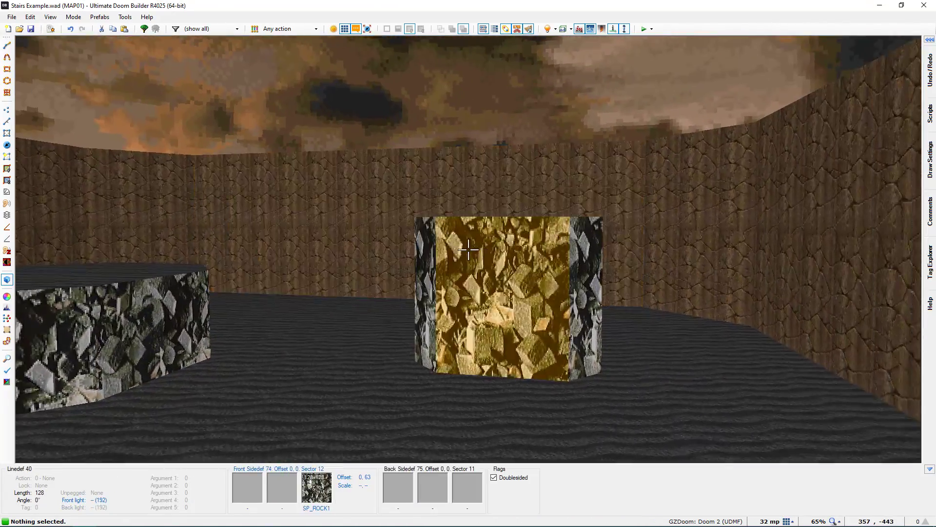
pyautogui.press('s')
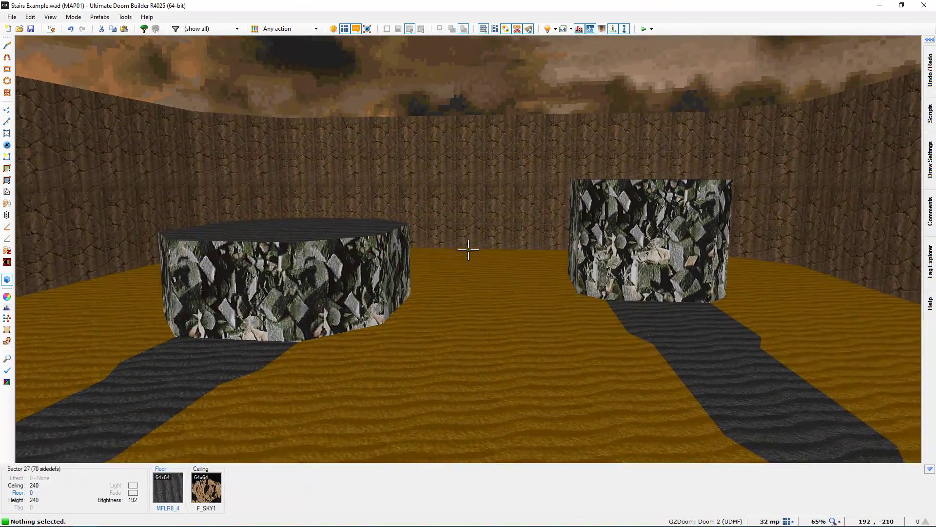
pyautogui.press('q')
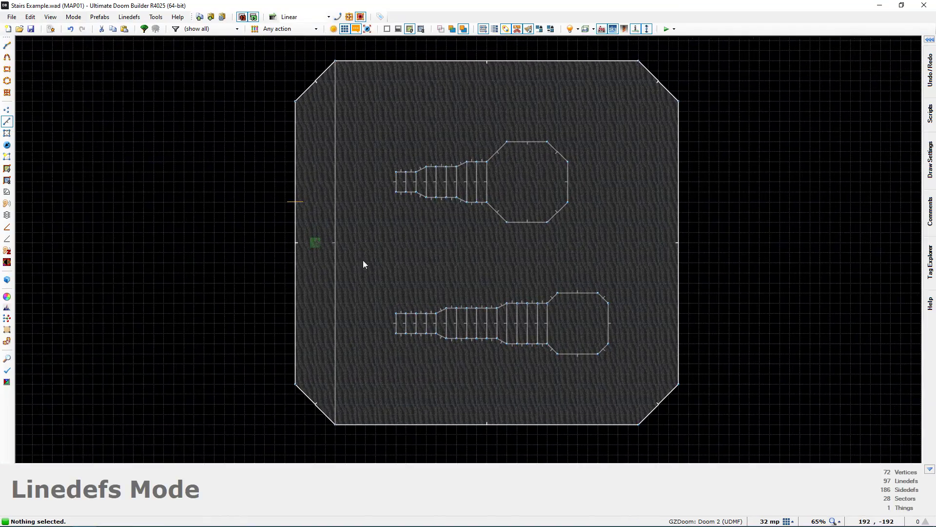
# Examine the step sectors of both staircases in Sectors mode, starting from the first step of each
pyautogui.scroll(3, 414, 239)
pyautogui.press('s')
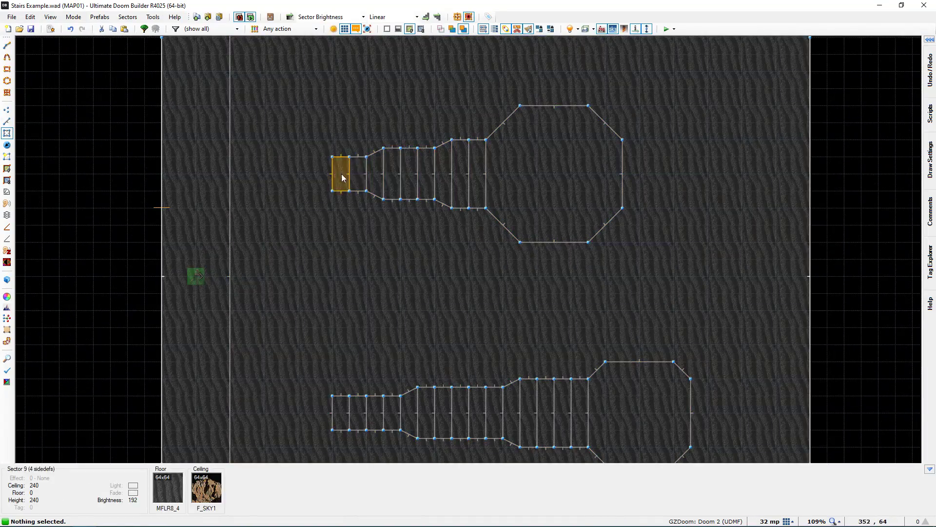
pyautogui.press('Down')
pyautogui.press('space')
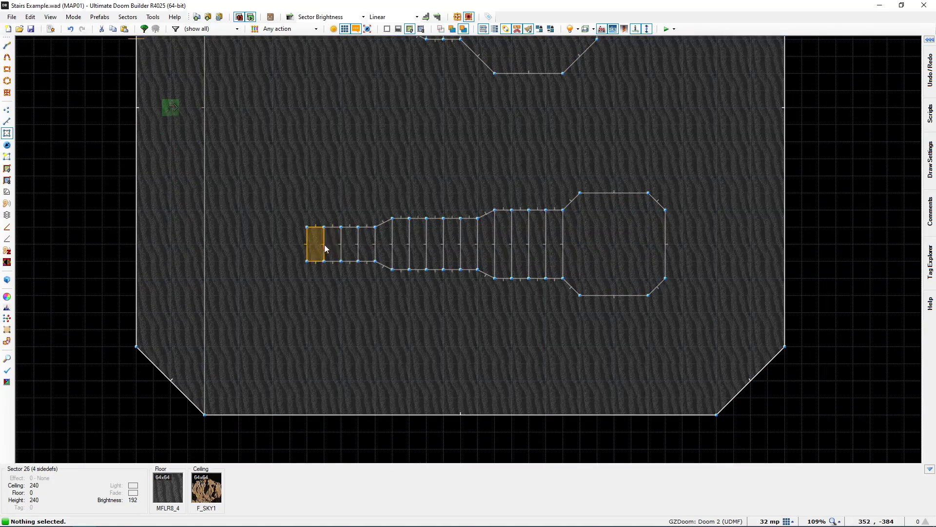
pyautogui.press('space')
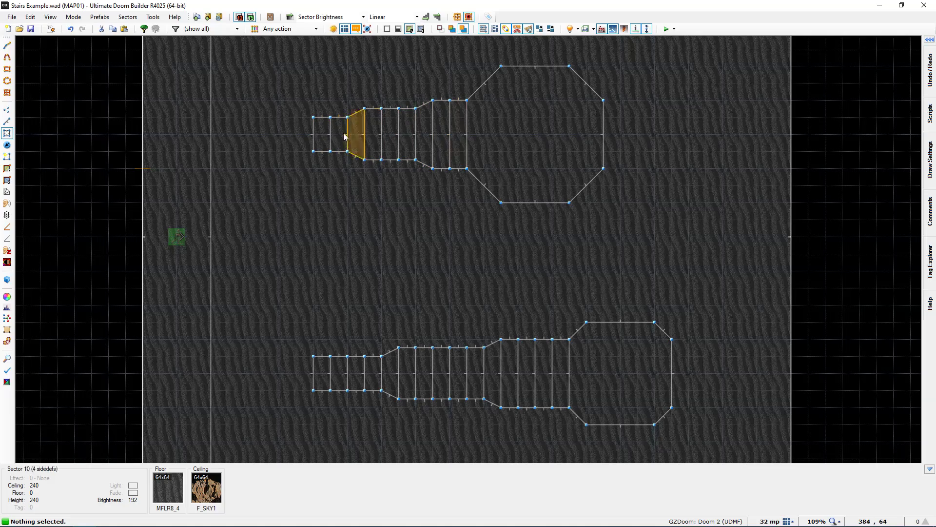
pyautogui.scroll(-2, 471, 201)
pyautogui.scroll(-3, 476, 202)
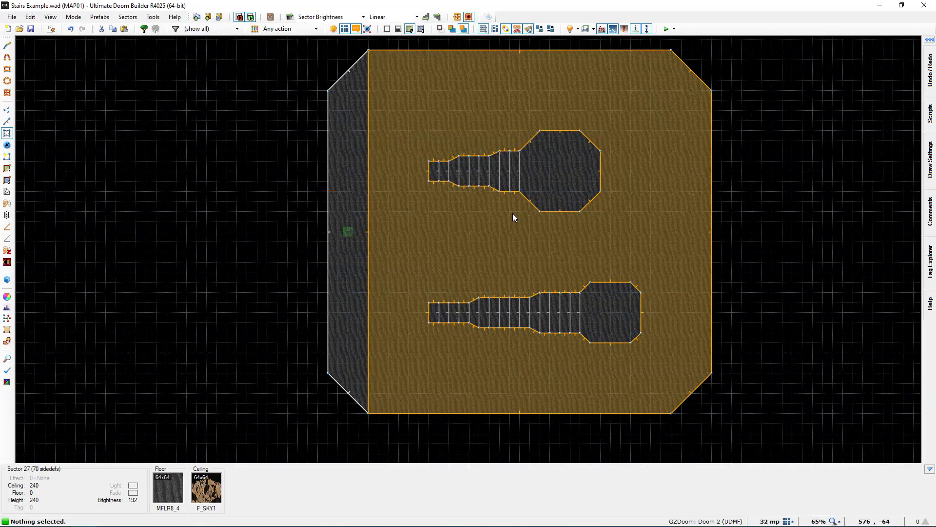
# Open the properties of the long linedef between the player start and the staircases, and expand the Stairs category of its predefined actions
pyautogui.press('l')
pyautogui.press('space')
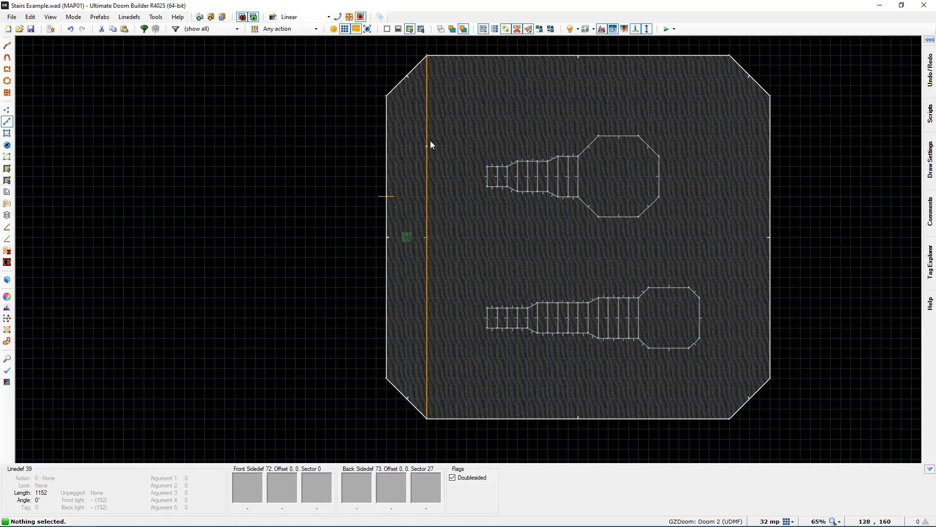
pyautogui.scroll(4, 432, 231)
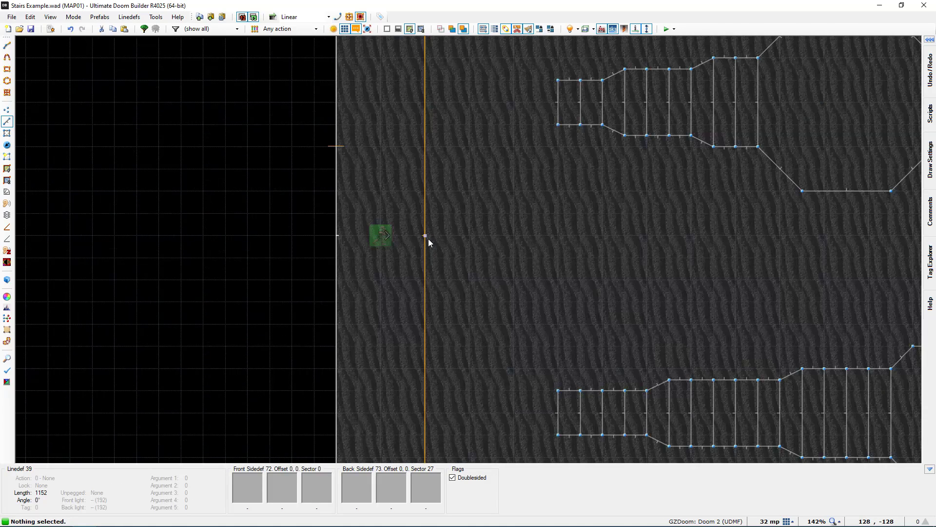
pyautogui.scroll(-3, 423, 242)
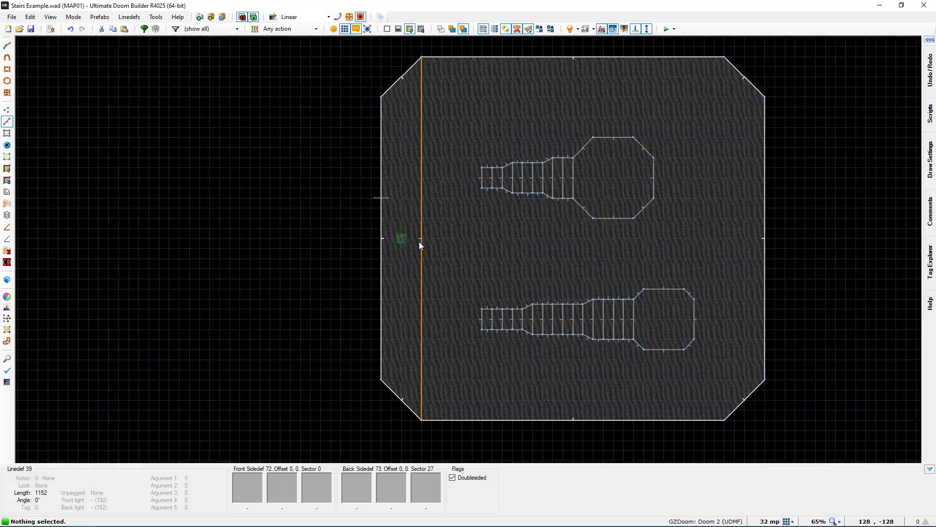
pyautogui.scroll(2, 418, 242)
pyautogui.scroll(-1, 412, 242)
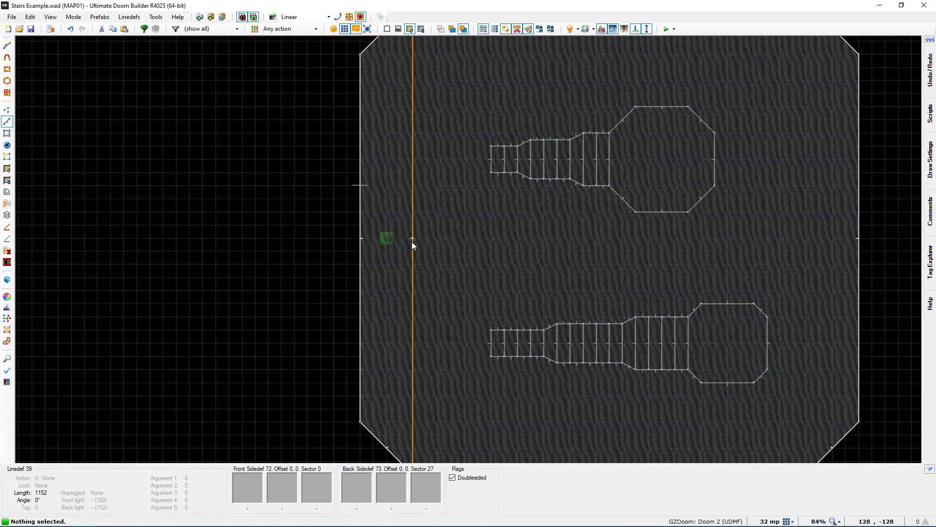
pyautogui.scroll(2, 412, 241)
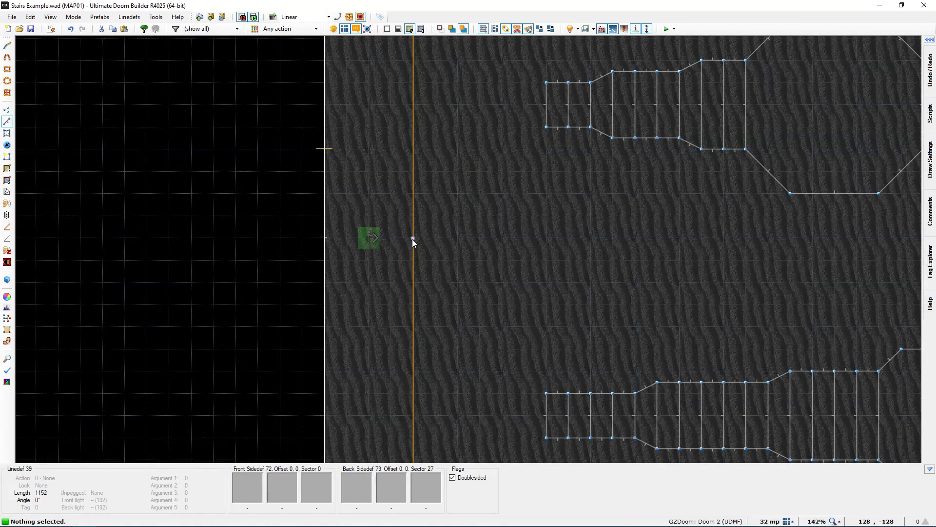
pyautogui.scroll(-1, 411, 239)
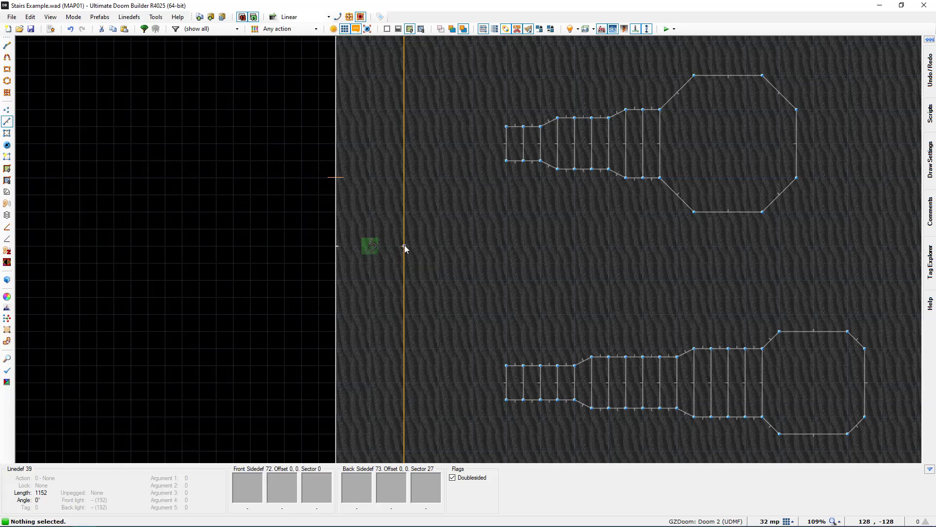
pyautogui.rightClick(405, 245)
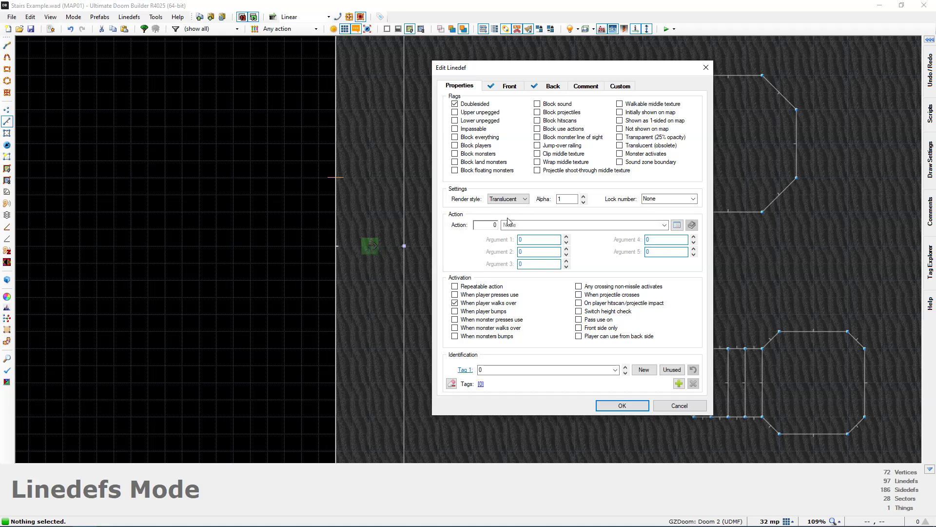
pyautogui.click(678, 229)
pyautogui.scroll(-4, 451, 250)
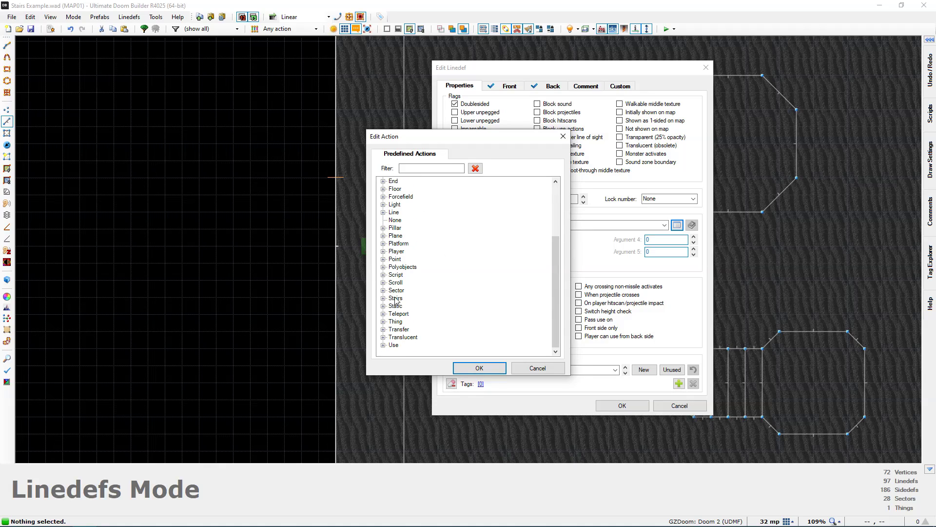
pyautogui.click(384, 298)
pyautogui.scroll(-1, 422, 285)
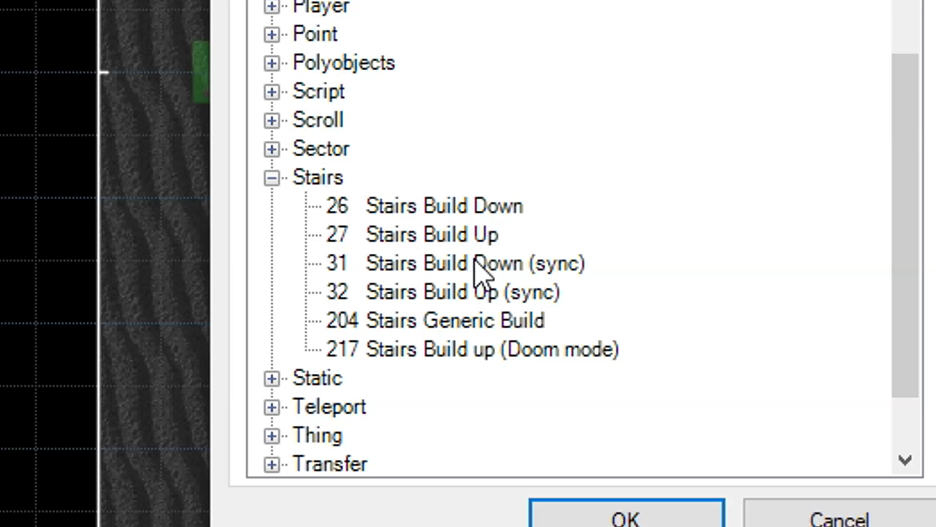
# Compare the available stair actions: Build Down, Build Up, their sync variants, Generic Build and Build up (Doom mode)
pyautogui.click(419, 326)
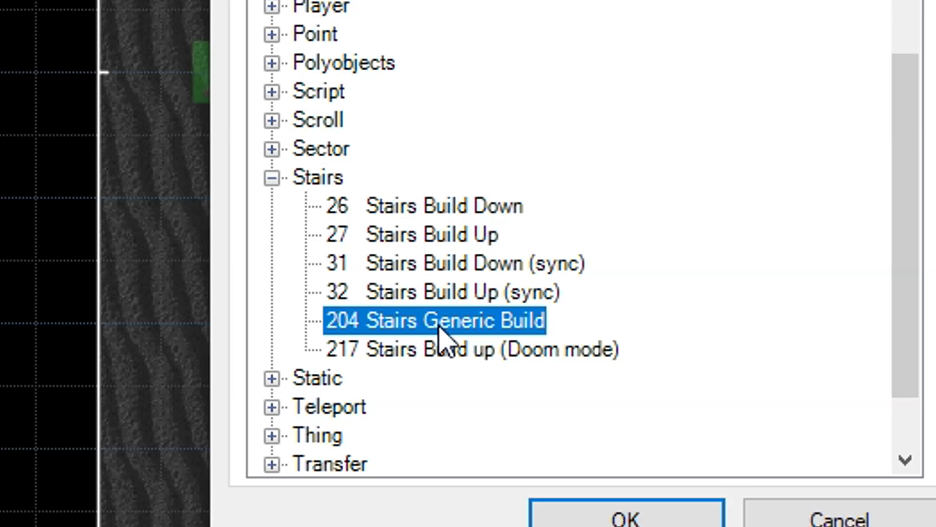
pyautogui.click(433, 212)
pyautogui.click(436, 235)
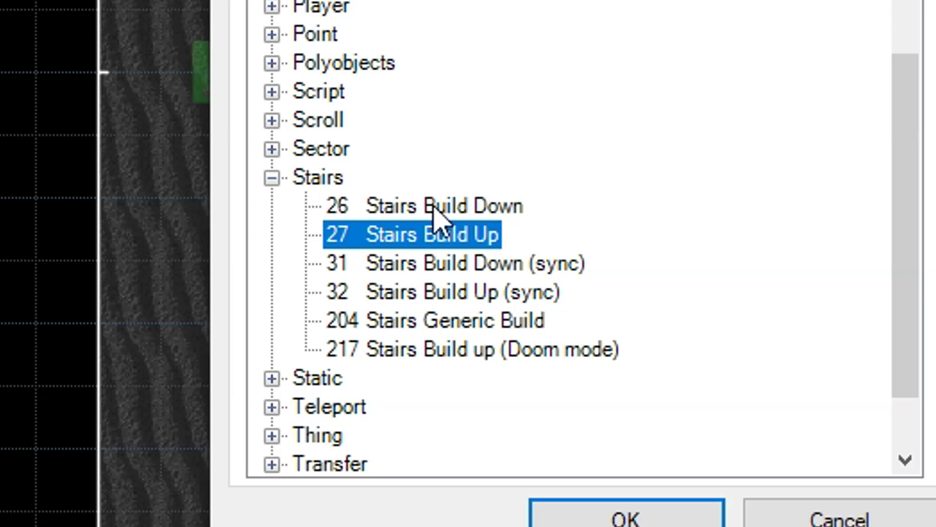
pyautogui.click(433, 207)
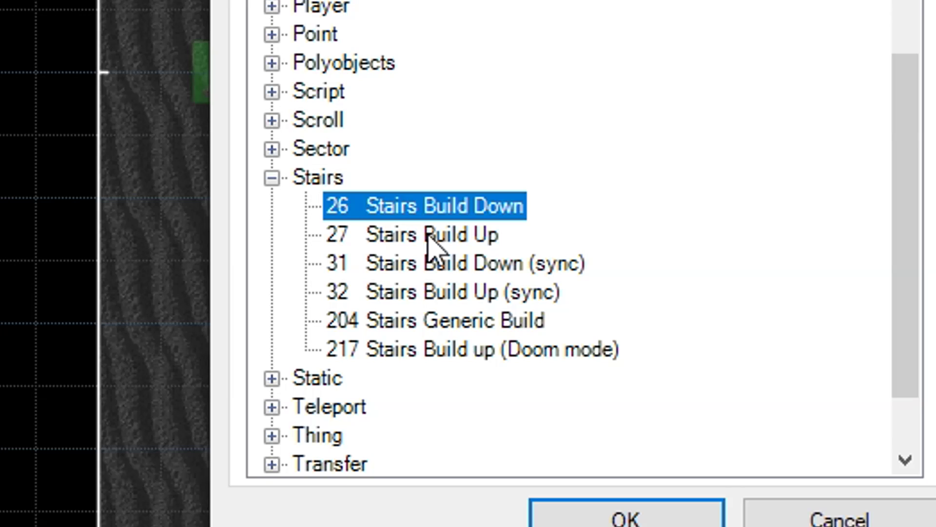
pyautogui.click(455, 293)
pyautogui.click(462, 265)
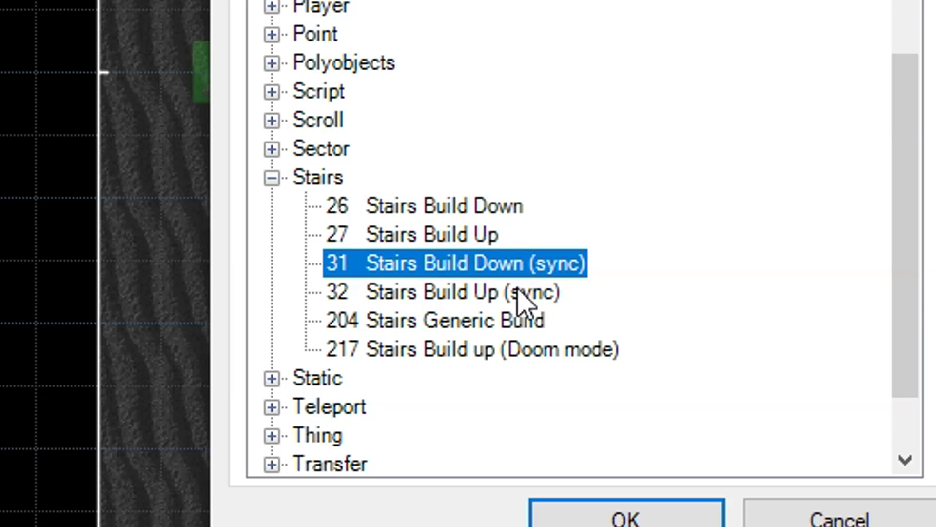
pyautogui.click(490, 350)
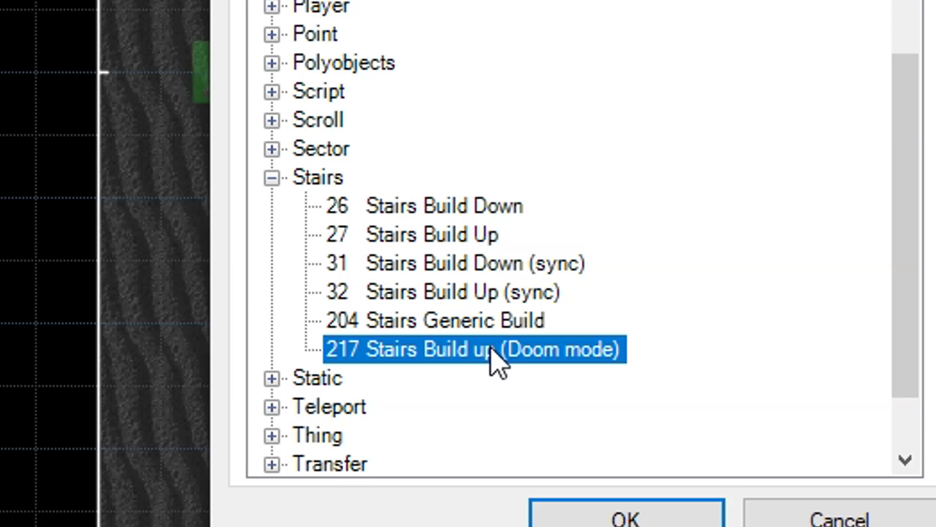
pyautogui.click(418, 322)
pyautogui.click(441, 214)
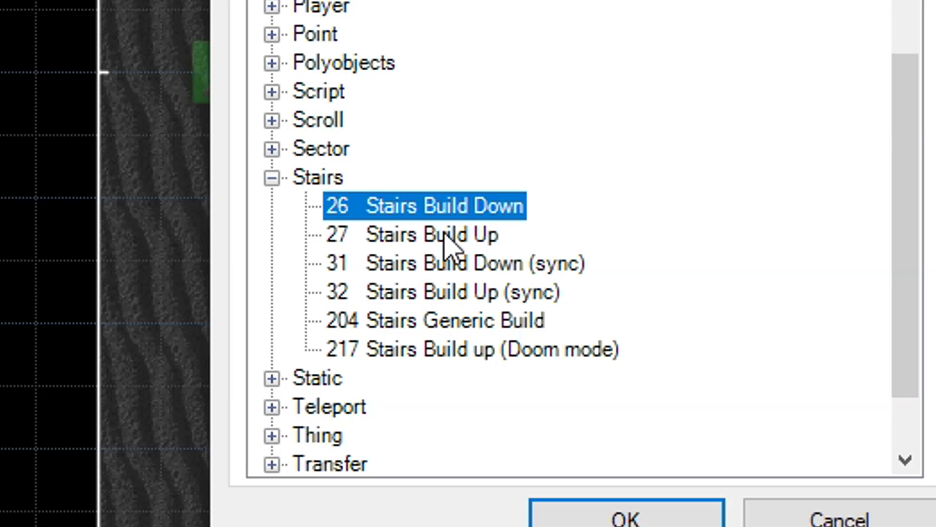
pyautogui.click(443, 235)
pyautogui.click(471, 265)
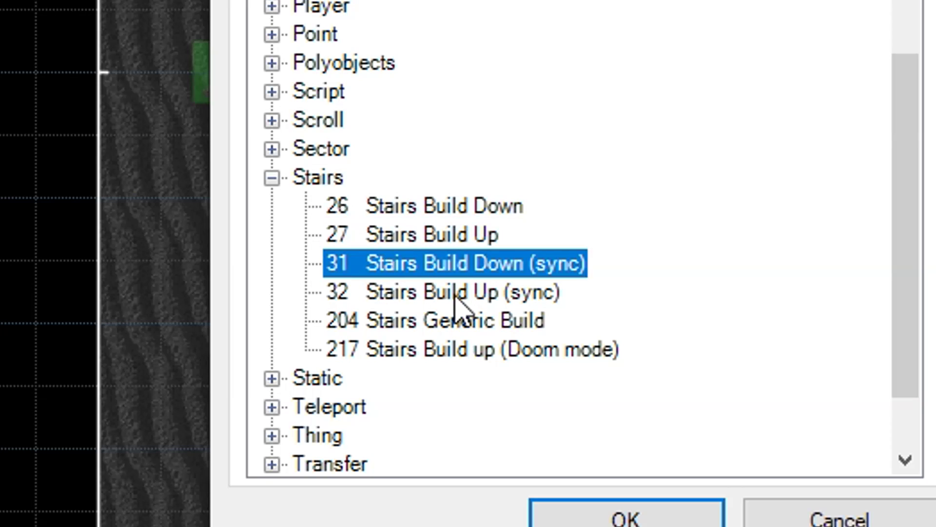
pyautogui.click(451, 292)
pyautogui.click(442, 215)
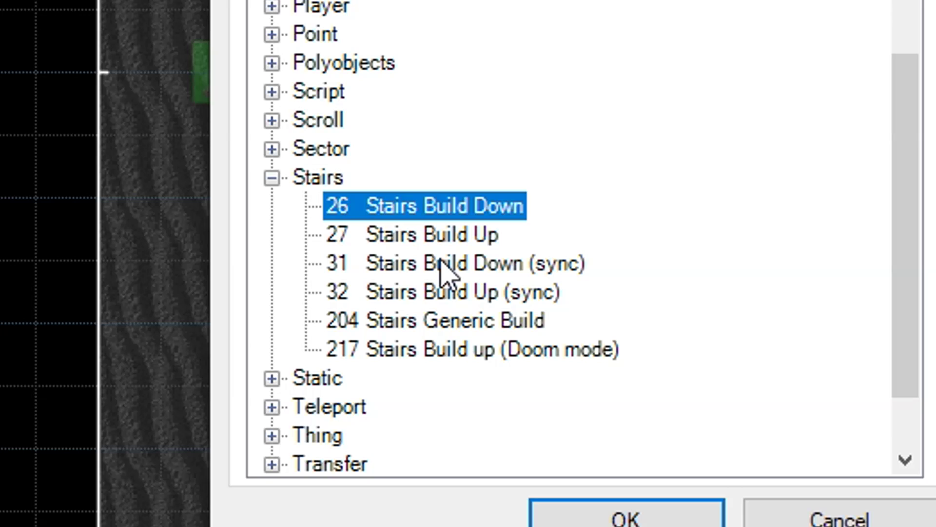
# Assign action 217 Stairs Build up (Doom mode) to the linedef and set its sector tag to 1
pyautogui.click(481, 349)
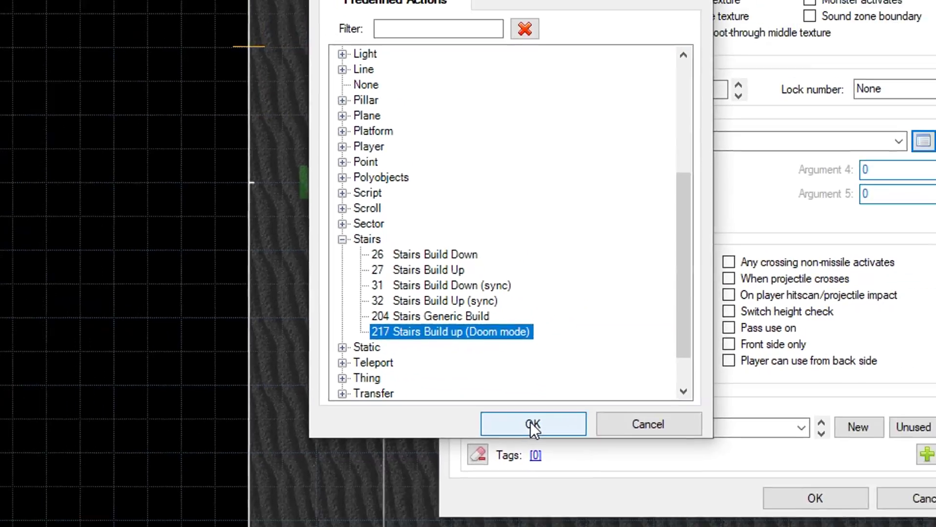
pyautogui.click(625, 514)
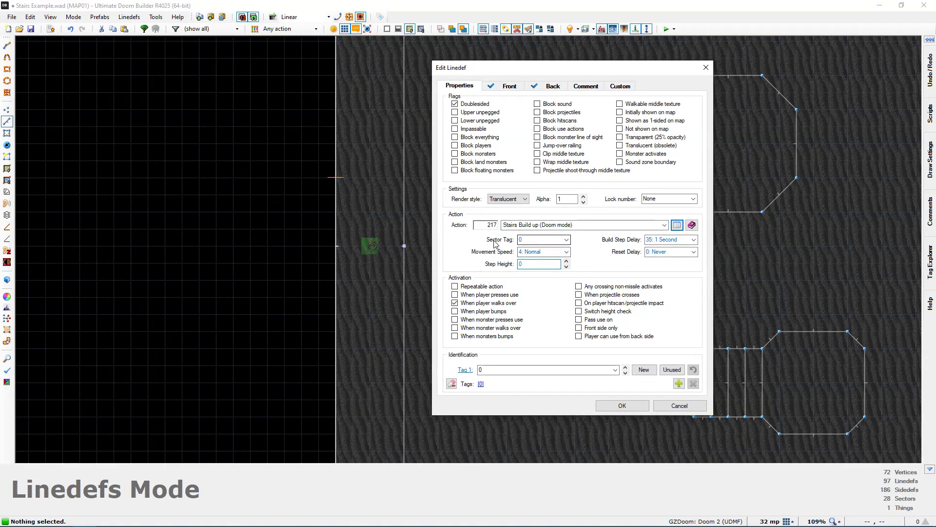
pyautogui.click(531, 241)
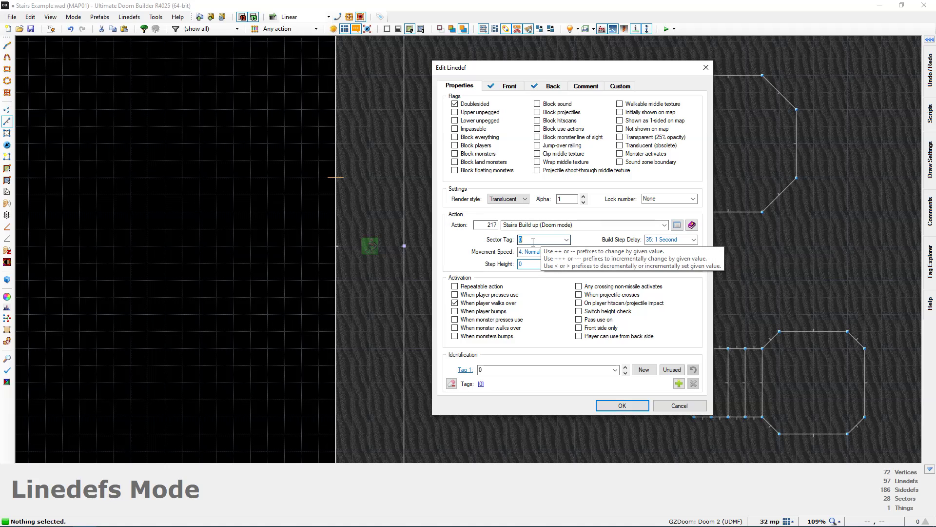
pyautogui.write('1')
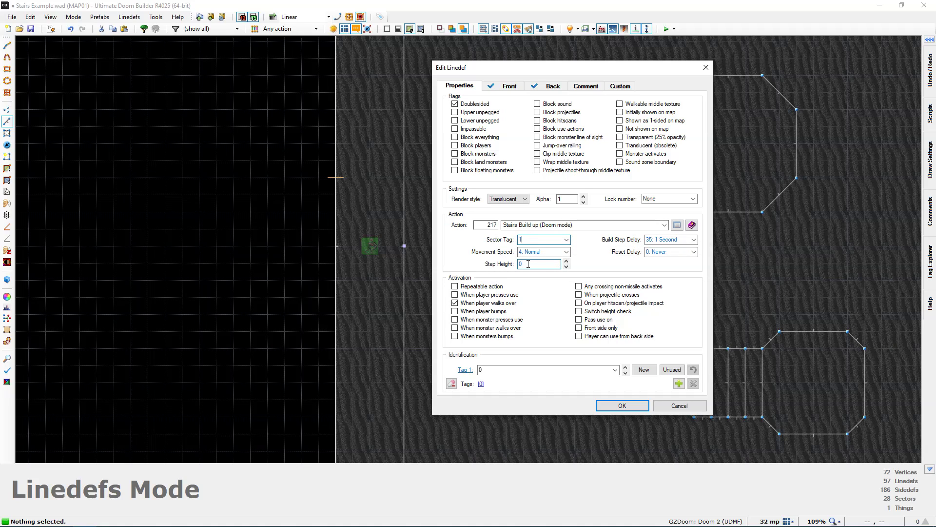
# Set the stair action's step height to 8 and its build step delay to 0: No delay, and apply the linedef changes
pyautogui.write('8')
pyautogui.click(694, 240)
pyautogui.click(659, 247)
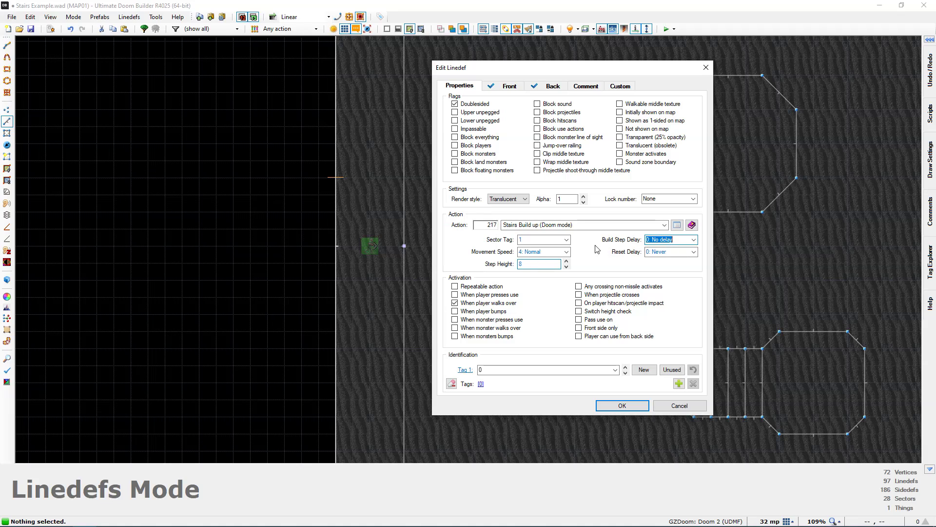
pyautogui.click(540, 264)
pyautogui.click(620, 406)
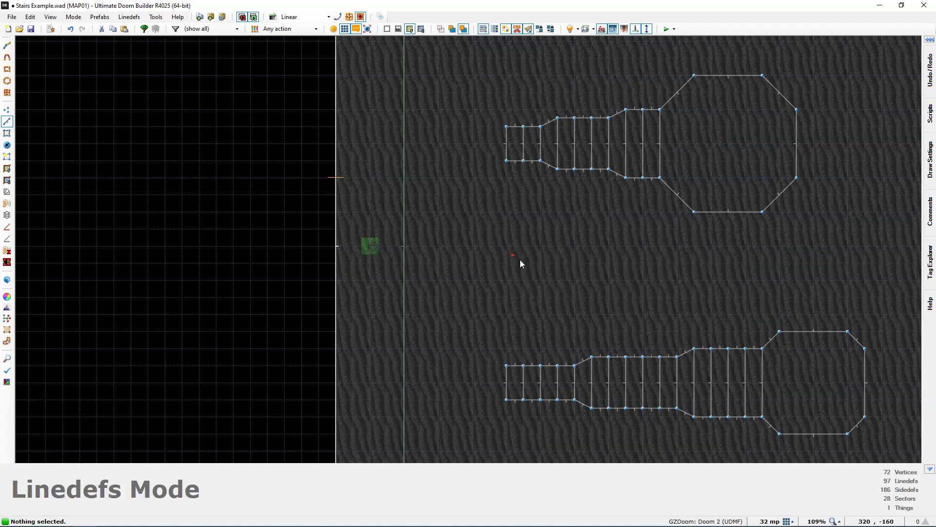
# Review the stair action and walk-over activation settings in the trigger linedef's properties
pyautogui.scroll(-3, 511, 271)
pyautogui.scroll(1, 511, 272)
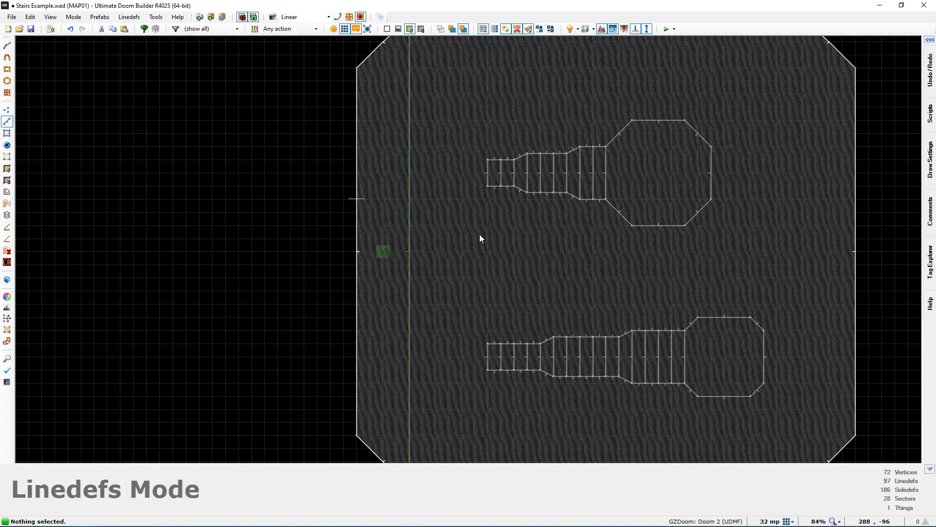
pyautogui.moveTo(481, 238); pyautogui.dragTo(471, 255, button='middle')
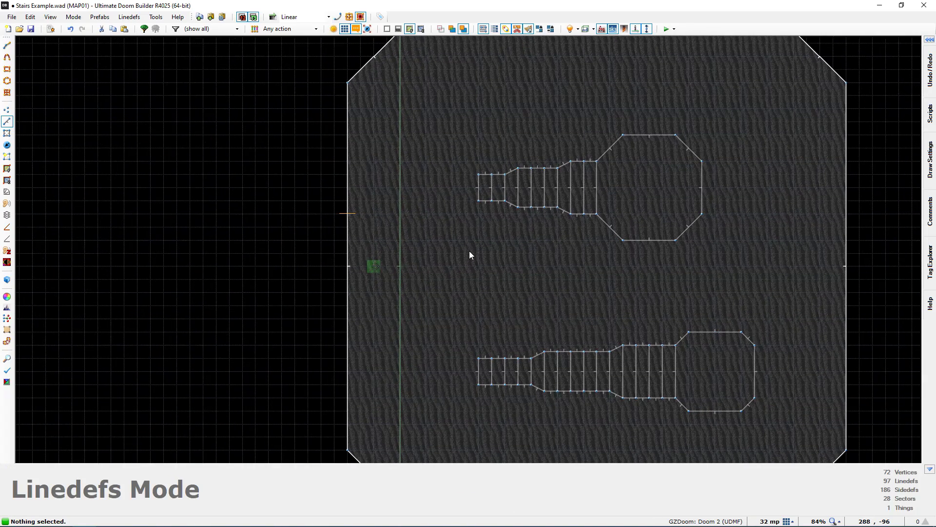
pyautogui.rightClick(402, 250)
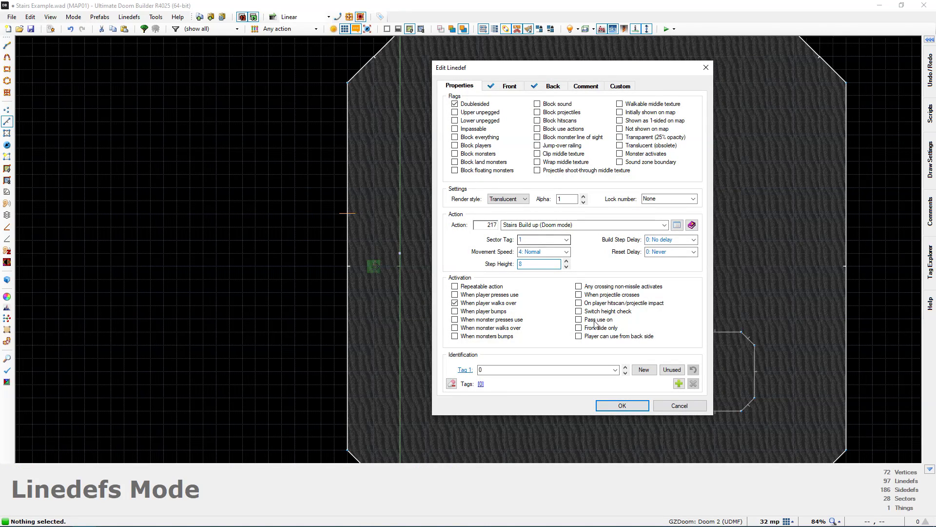
pyautogui.click(613, 405)
# In Sectors mode, give the first step sector of the upper staircase tag 1
pyautogui.scroll(5, 484, 231)
pyautogui.press('s')
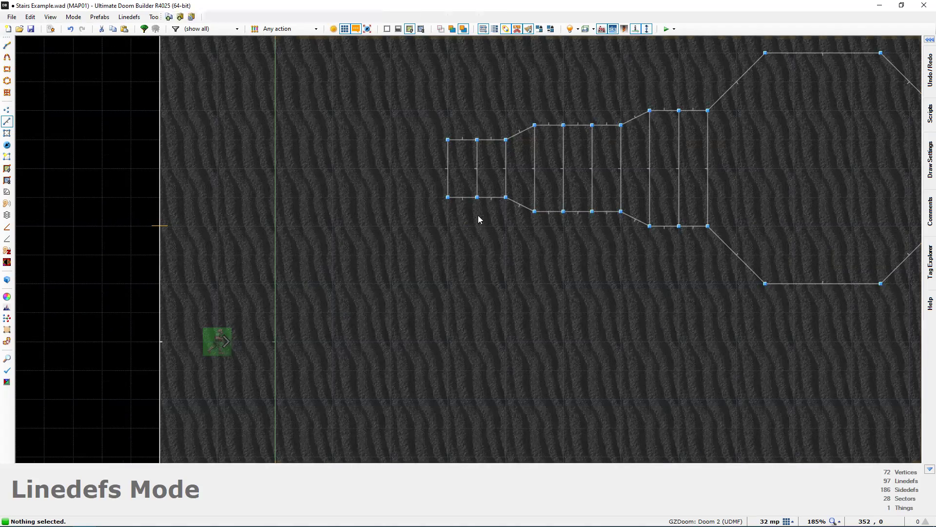
pyautogui.scroll(-3, 461, 175)
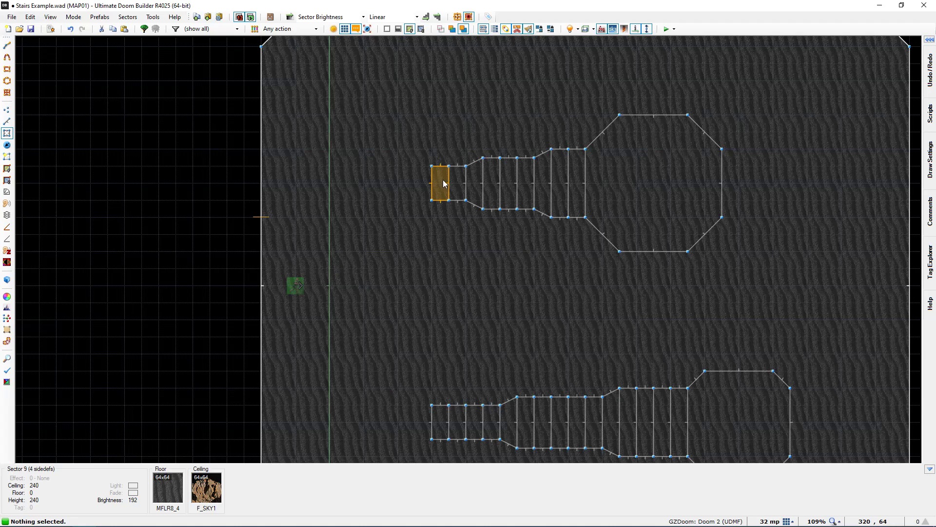
pyautogui.rightClick(440, 187)
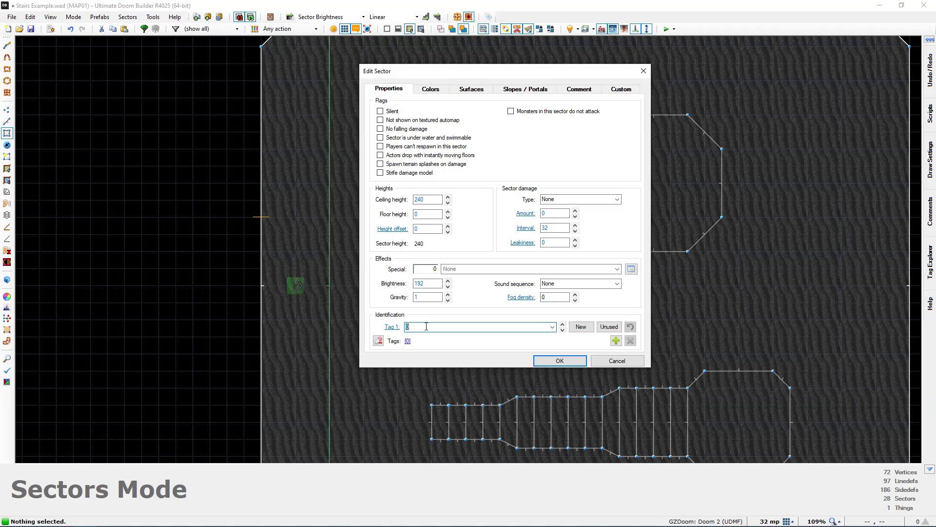
pyautogui.click(560, 361)
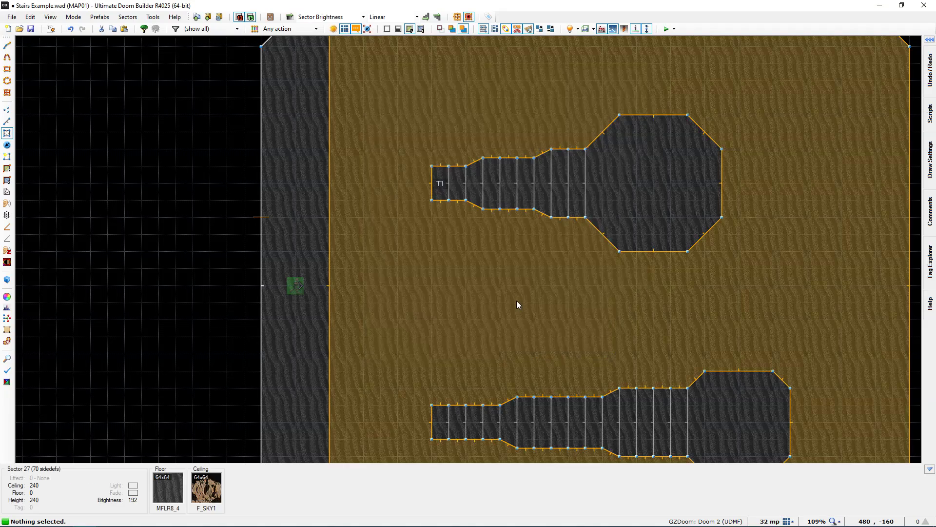
# Check in Linedefs mode which sector the trigger linedef's stair action is linked to
pyautogui.press('l')
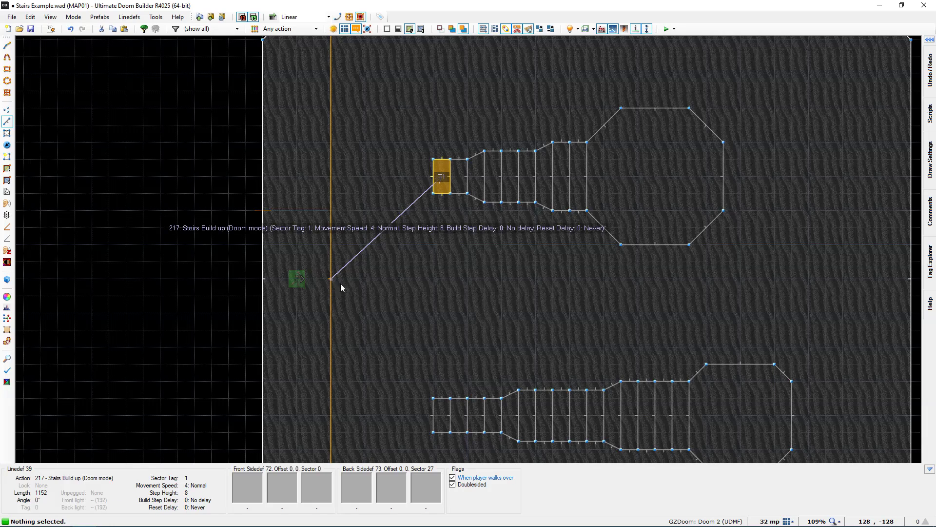
pyautogui.moveTo(422, 276)
pyautogui.mouseDown(button='middle')
pyautogui.moveTo(382, 286)
pyautogui.moveTo(425, 277)
pyautogui.mouseUp(button='middle')
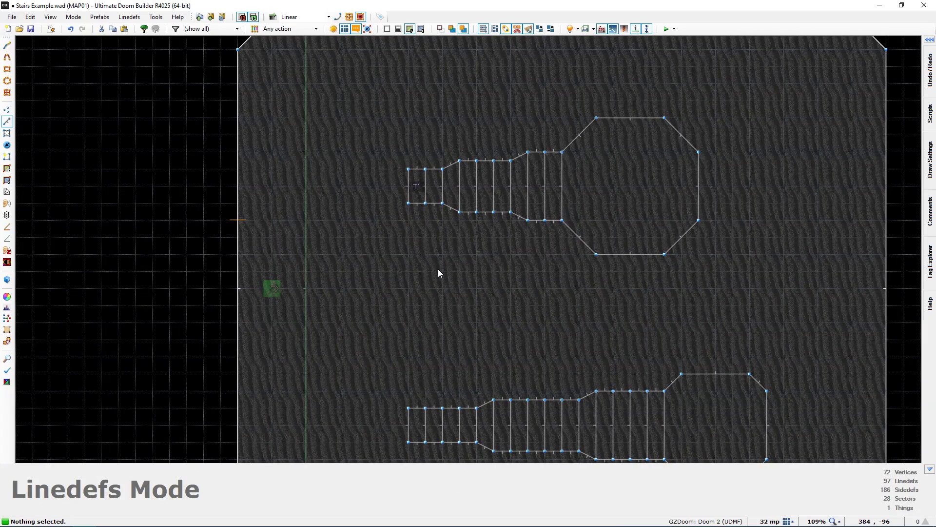
pyautogui.scroll(-3, 438, 269)
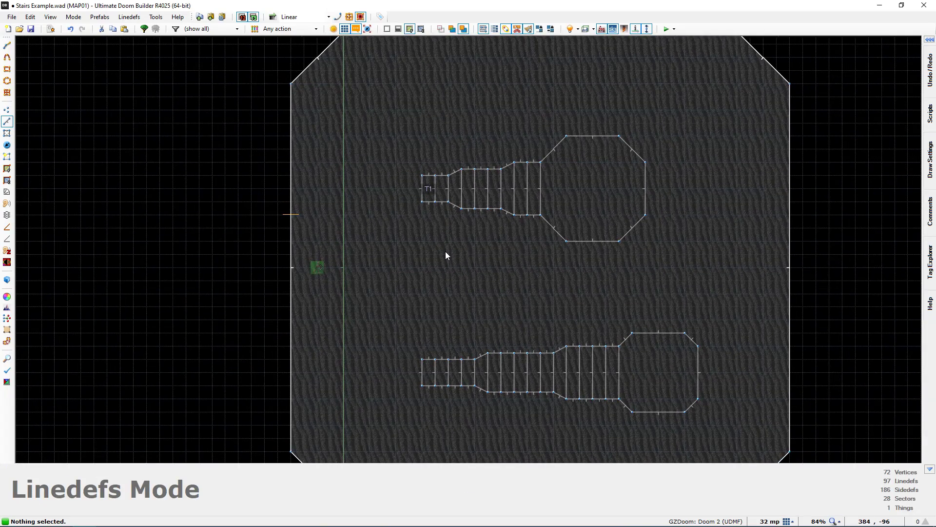
pyautogui.scroll(1, 466, 239)
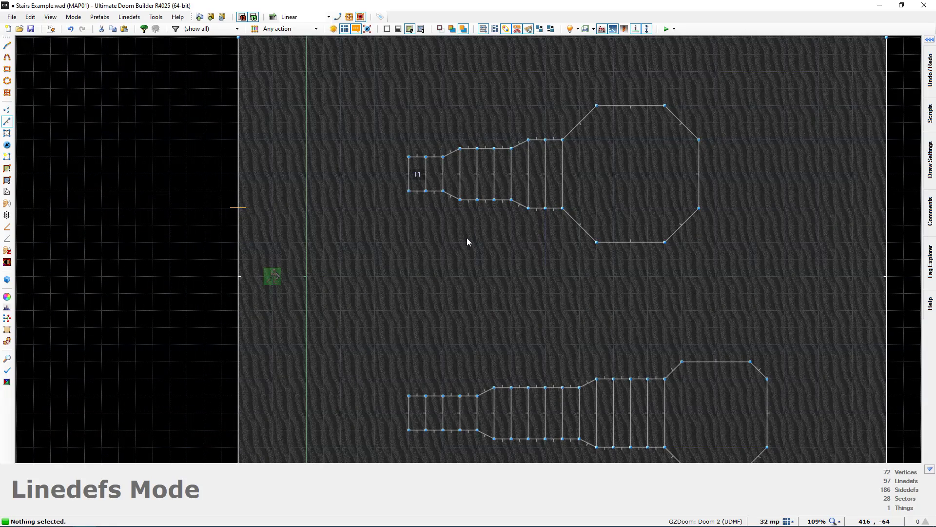
pyautogui.moveTo(467, 238); pyautogui.dragTo(458, 234, button='middle')
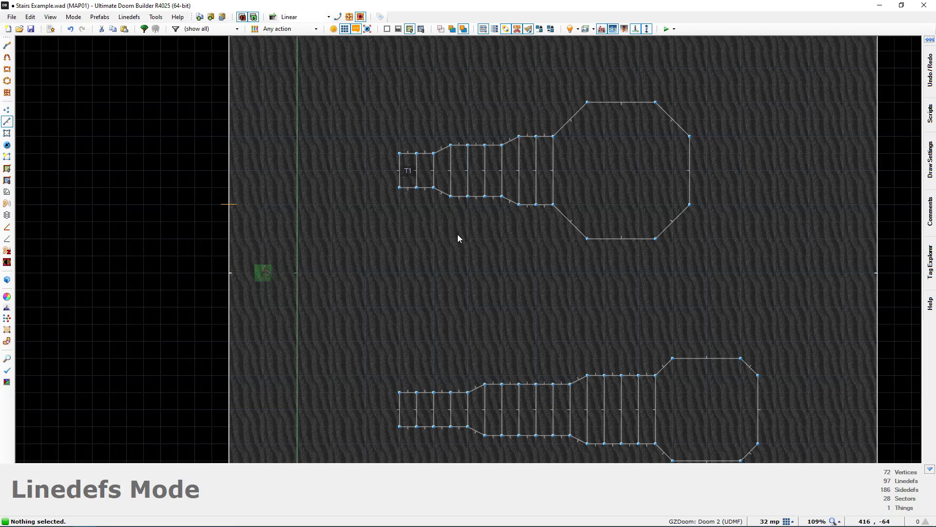
# Save the map and test it in GZDoom by walking forward over the trigger linedef
pyautogui.hotkey('ctrl', 's')
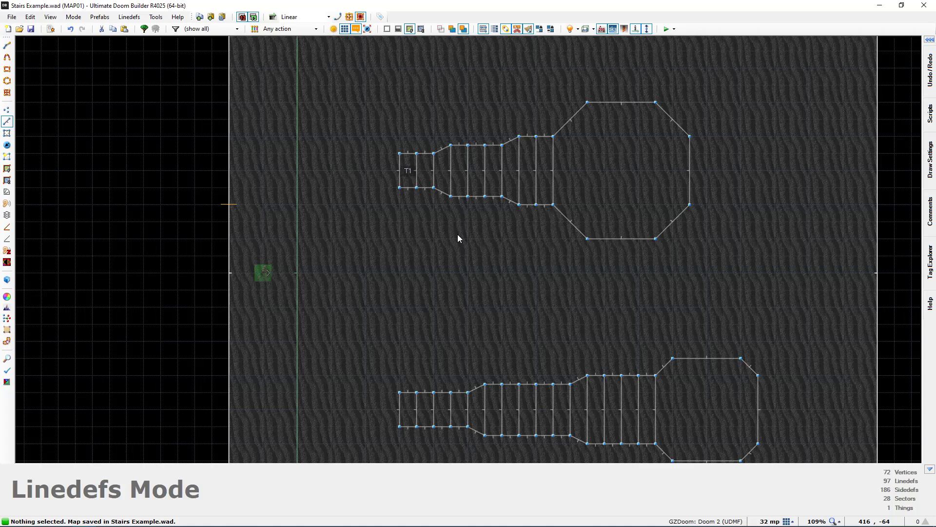
pyautogui.press('F9')
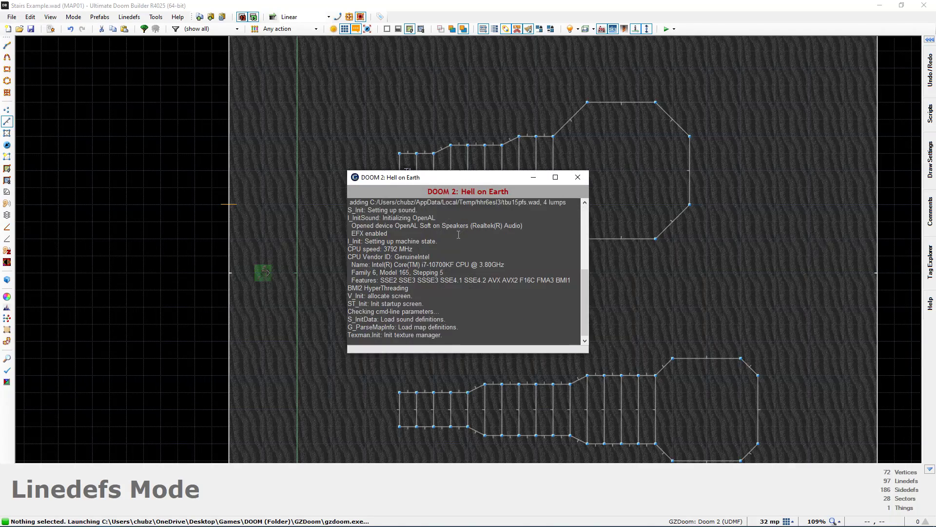
pyautogui.press('w')
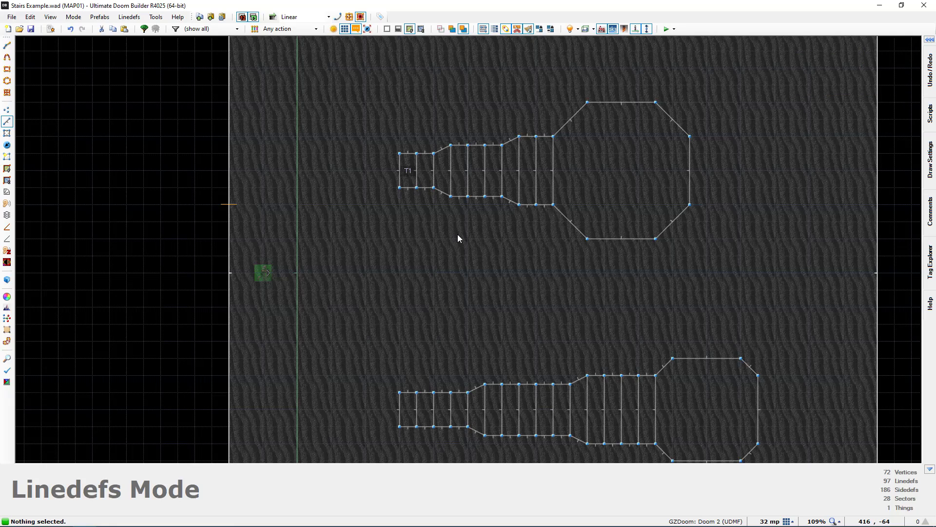
# Examine the upper staircase's step sectors and their dividing linedefs, from the tagged first step towards the octagonal platform
pyautogui.scroll(2, 457, 241)
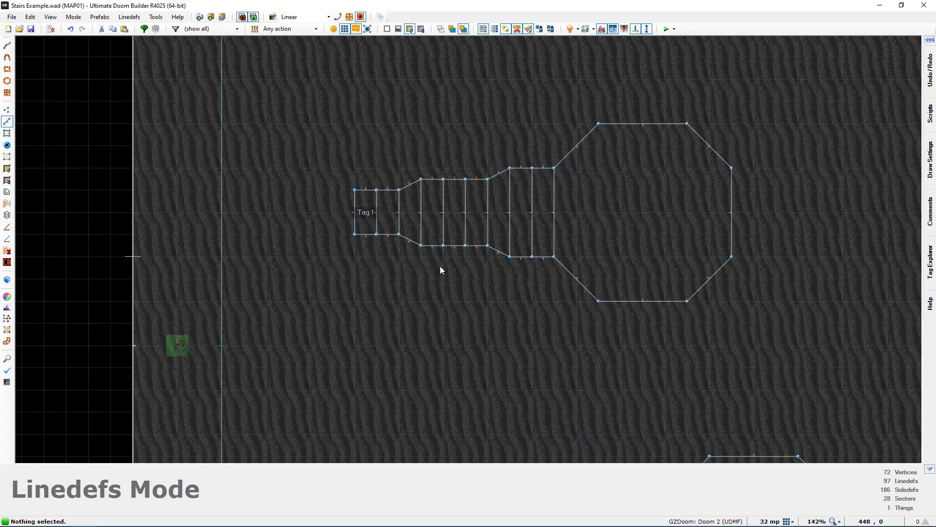
pyautogui.moveTo(439, 265); pyautogui.dragTo(429, 293, button='middle')
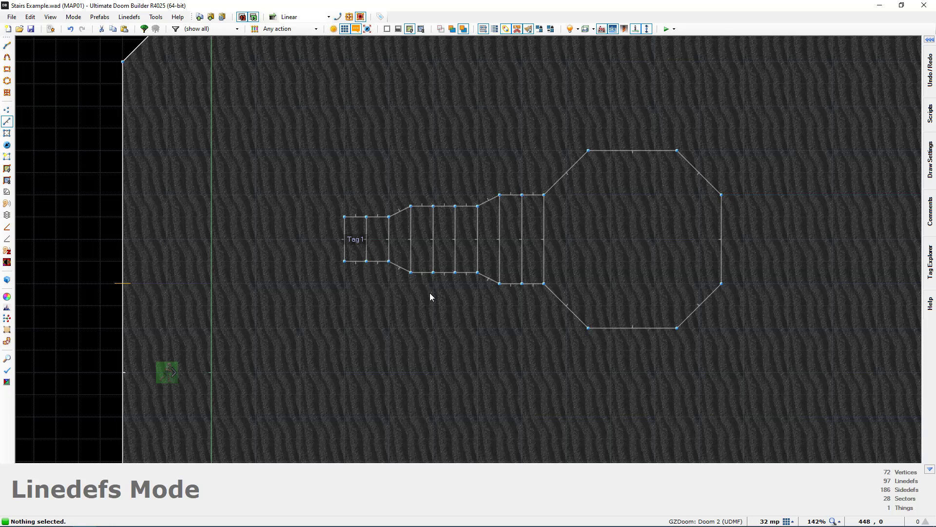
pyautogui.scroll(1, 430, 294)
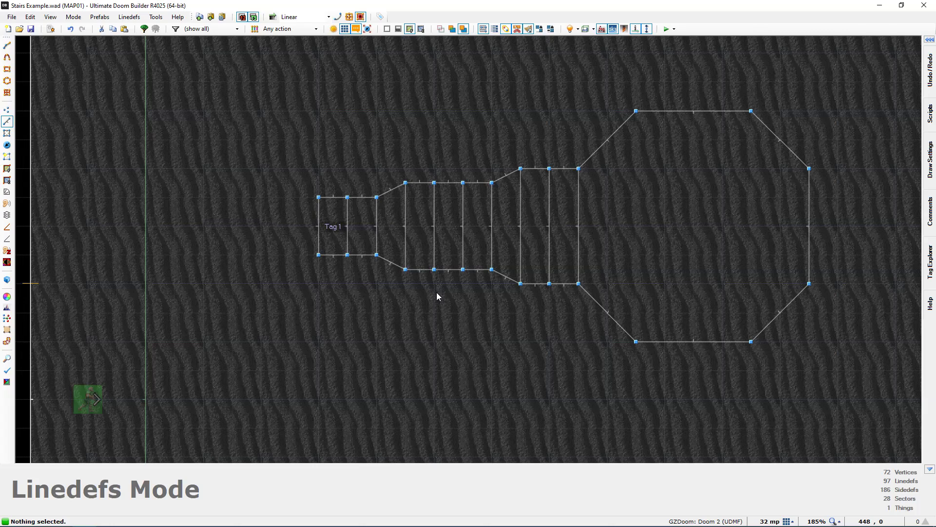
pyautogui.scroll(1, 437, 292)
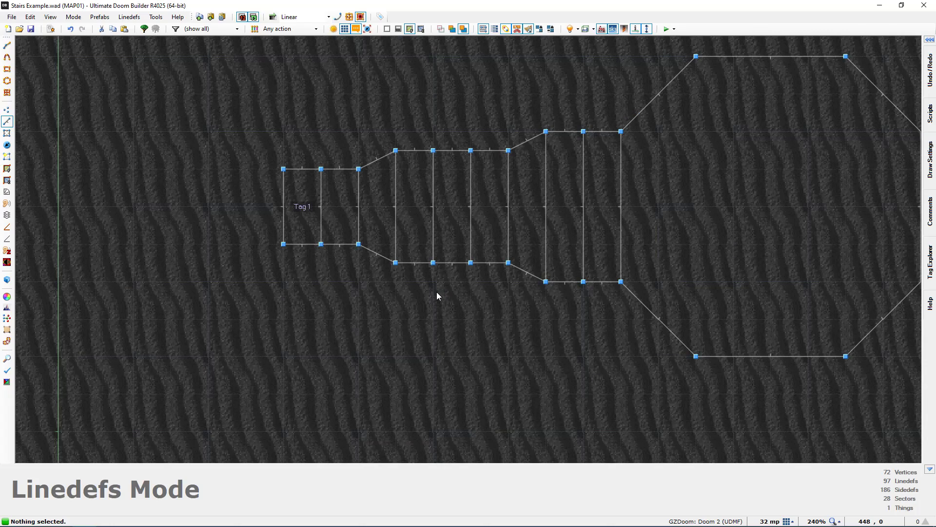
pyautogui.moveTo(437, 291); pyautogui.dragTo(414, 330, button='middle')
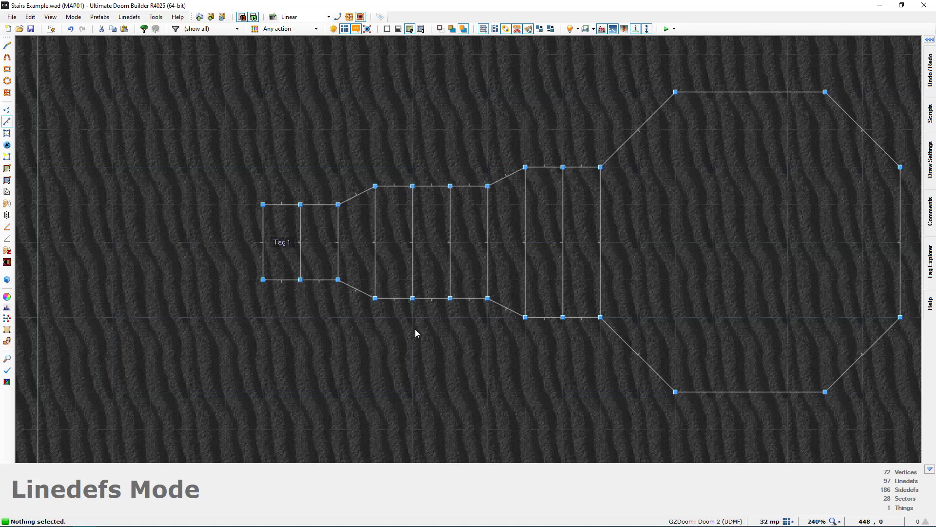
pyautogui.scroll(2, 375, 244)
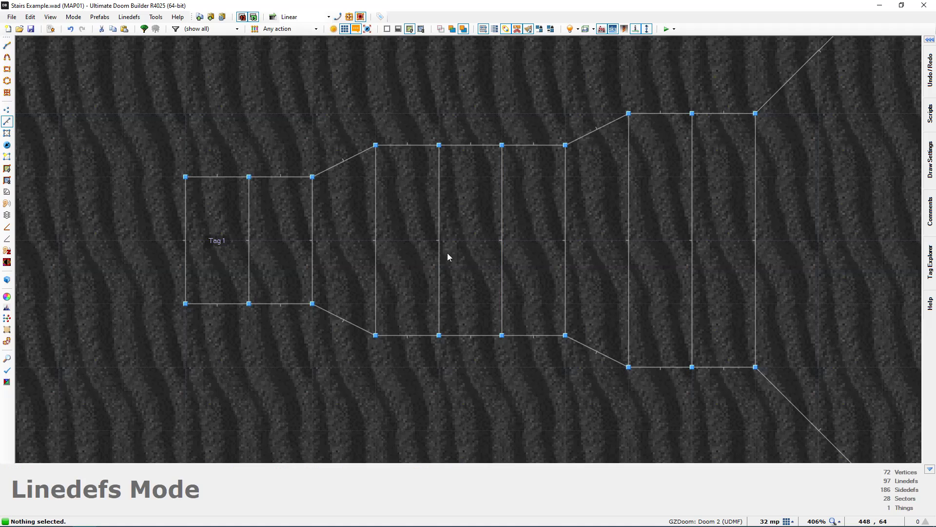
pyautogui.scroll(-1, 472, 250)
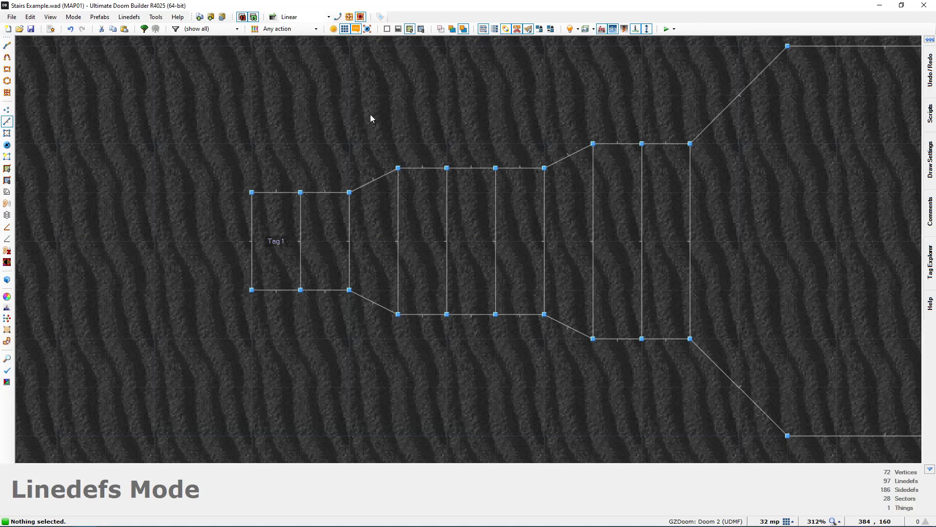
pyautogui.moveTo(615, 99); pyautogui.dragTo(620, 64, button='middle')
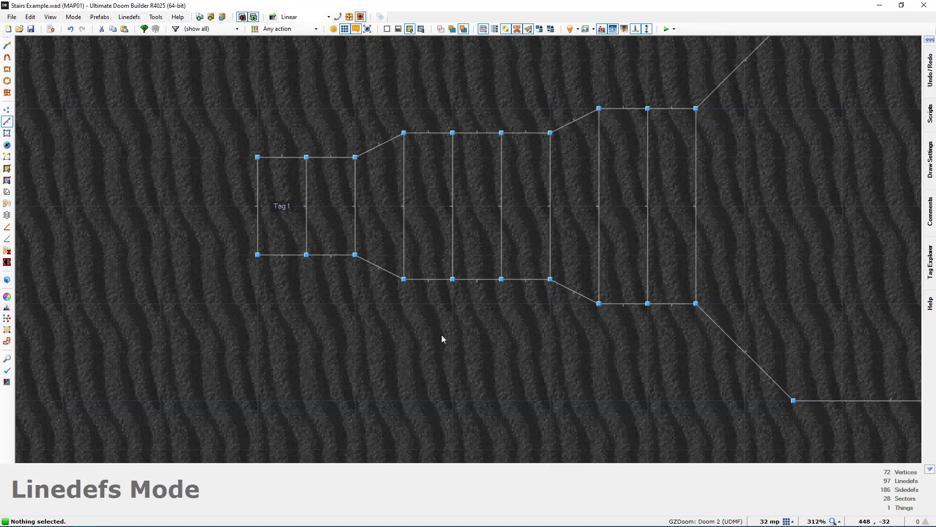
pyautogui.scroll(-1, 436, 341)
pyautogui.scroll(1, 435, 348)
pyautogui.scroll(-1, 444, 342)
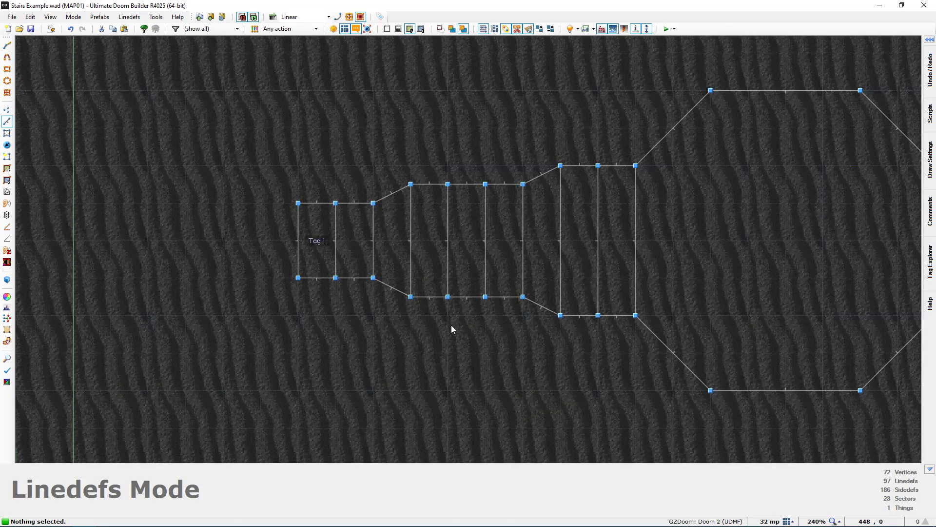
pyautogui.moveTo(452, 325); pyautogui.dragTo(447, 318, button='middle')
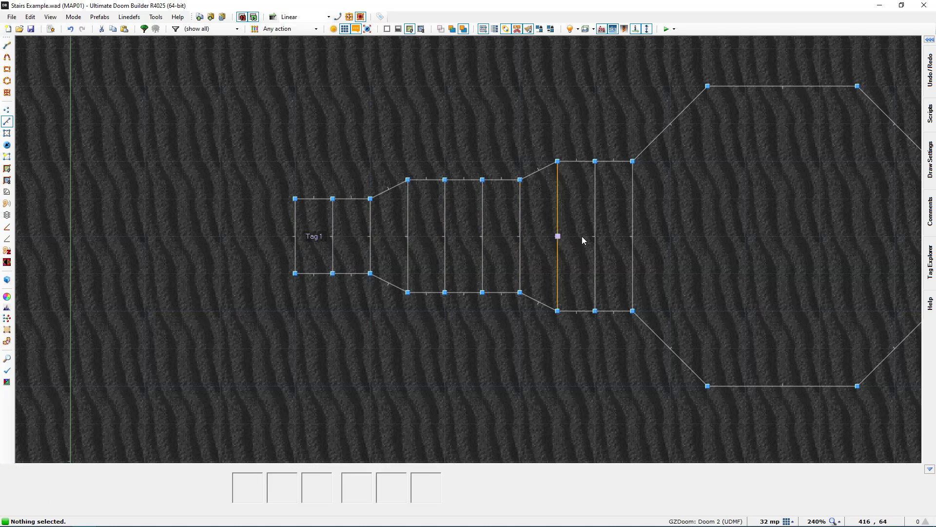
pyautogui.scroll(2, 244, 238)
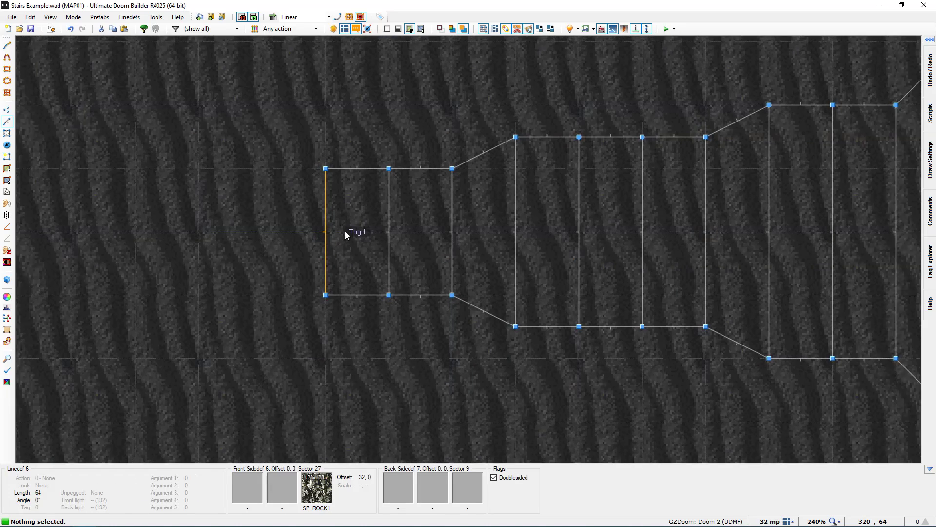
pyautogui.moveTo(335, 229); pyautogui.dragTo(418, 253, button='middle')
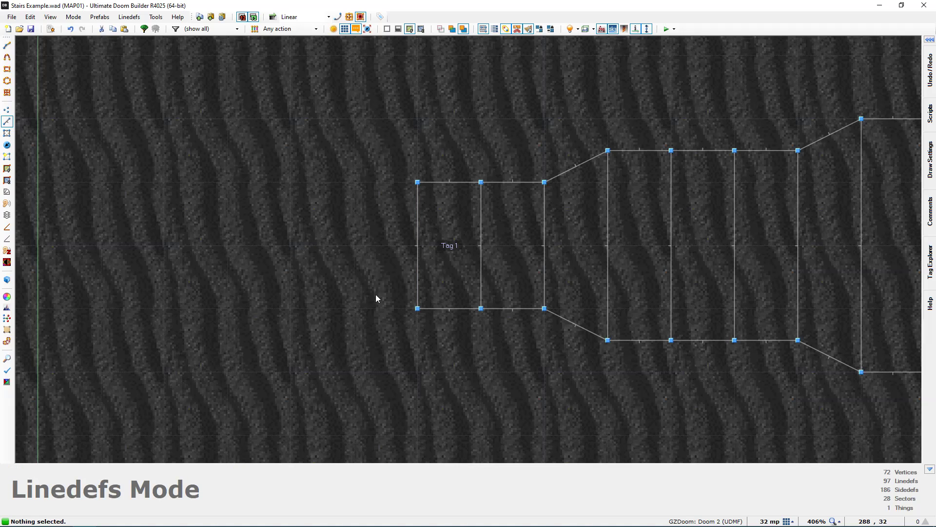
pyautogui.moveTo(445, 287); pyautogui.dragTo(388, 276, button='middle')
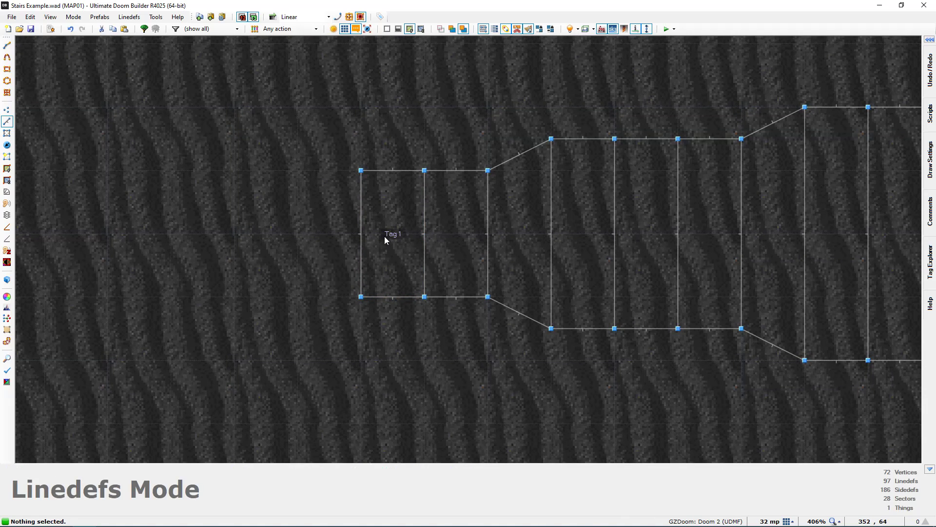
pyautogui.scroll(-5, 391, 236)
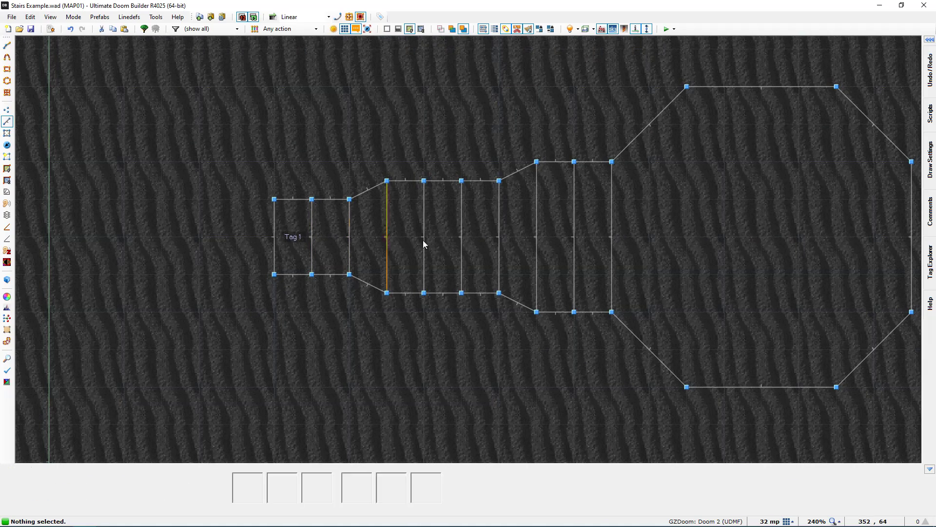
# Flip the linedef between the upper staircase's last step and the octagonal platform so its front faces the platform
pyautogui.moveTo(542, 248); pyautogui.dragTo(487, 251, button='middle')
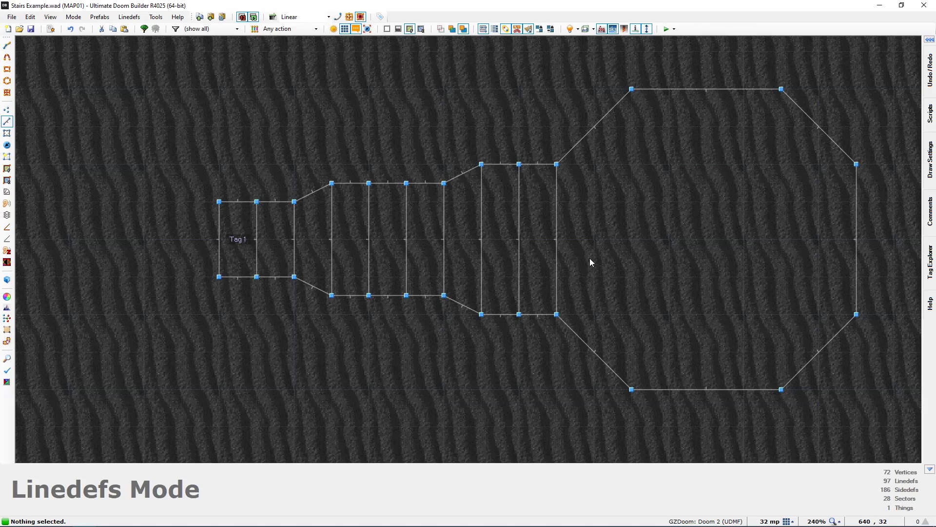
pyautogui.scroll(-2, 582, 251)
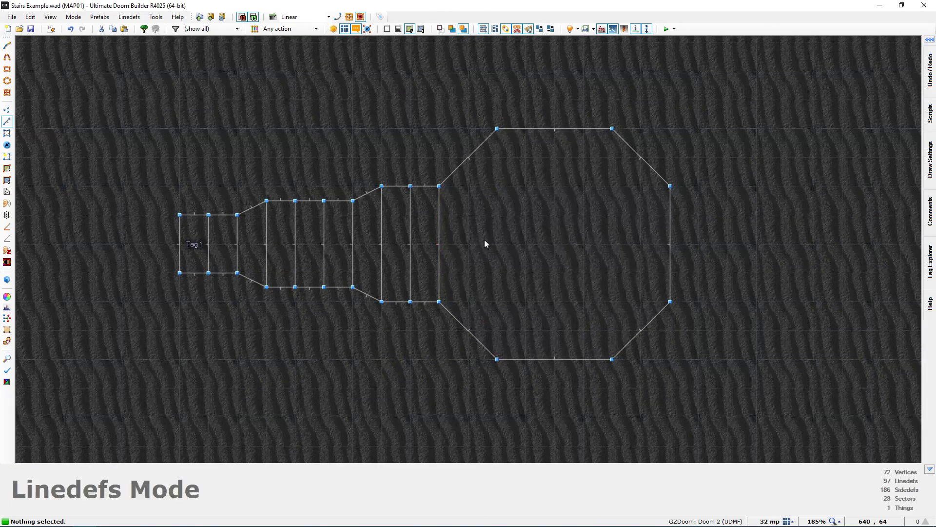
pyautogui.press('s')
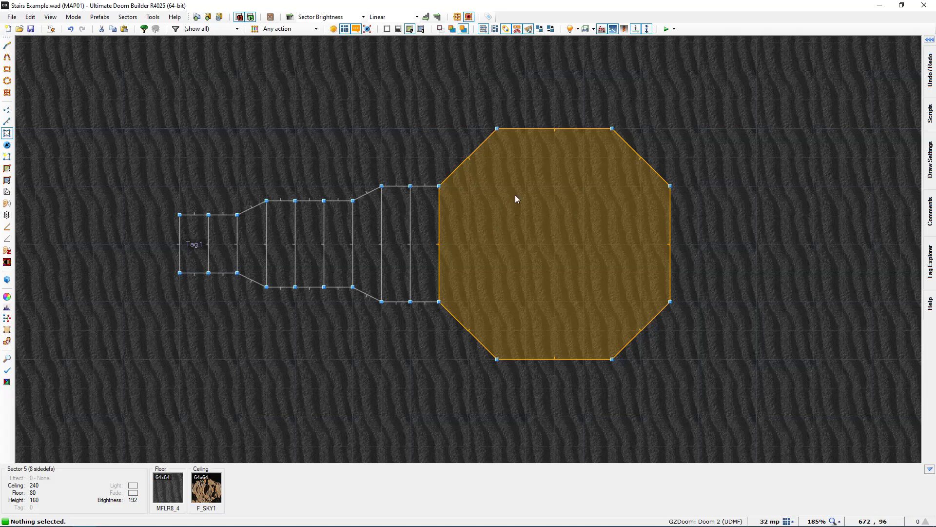
pyautogui.moveTo(540, 237); pyautogui.dragTo(535, 211, button='middle')
pyautogui.press('l')
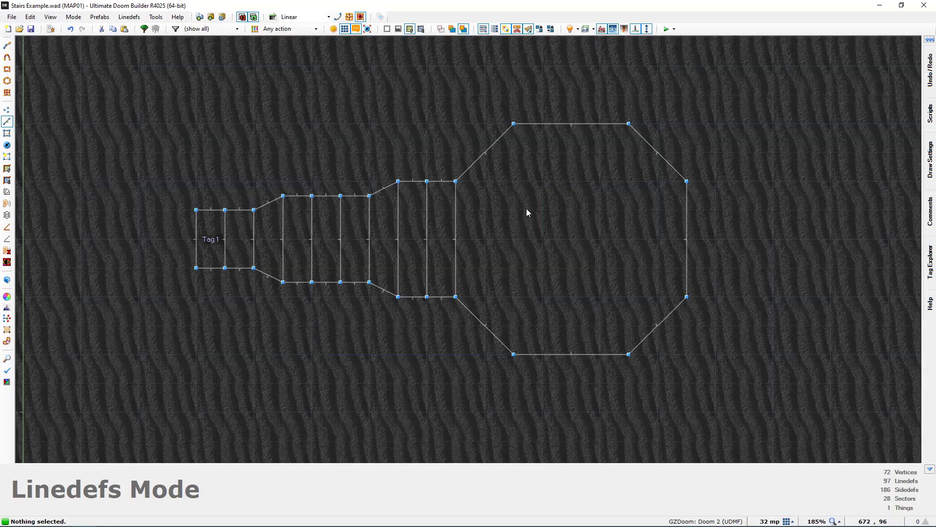
pyautogui.scroll(2, 525, 209)
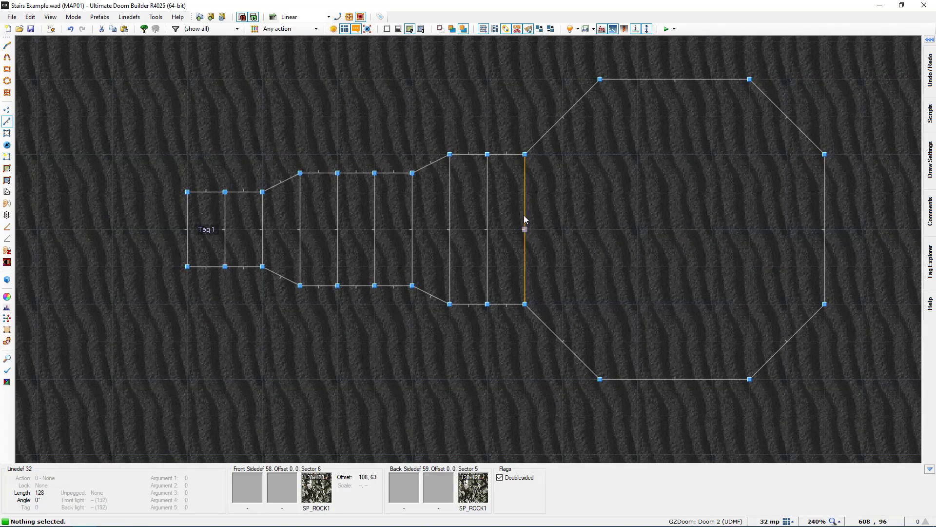
pyautogui.scroll(2, 525, 218)
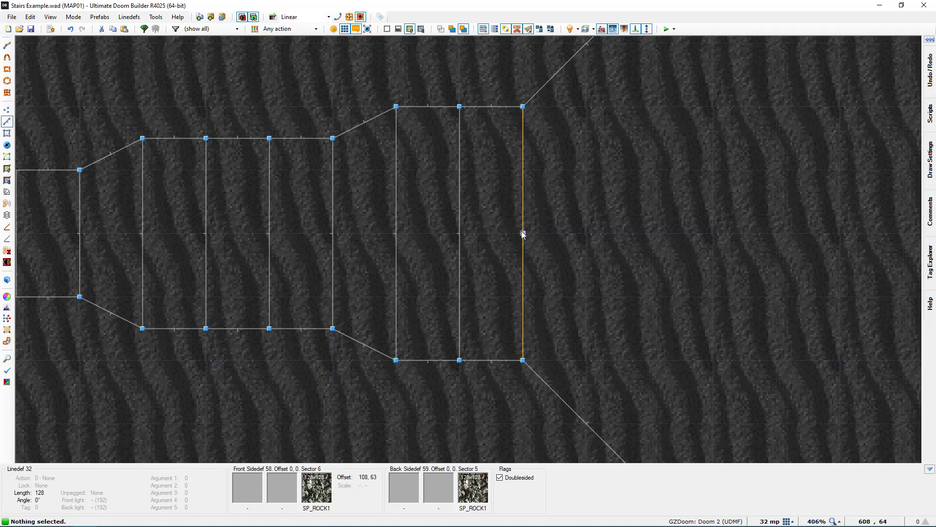
pyautogui.scroll(-4, 676, 213)
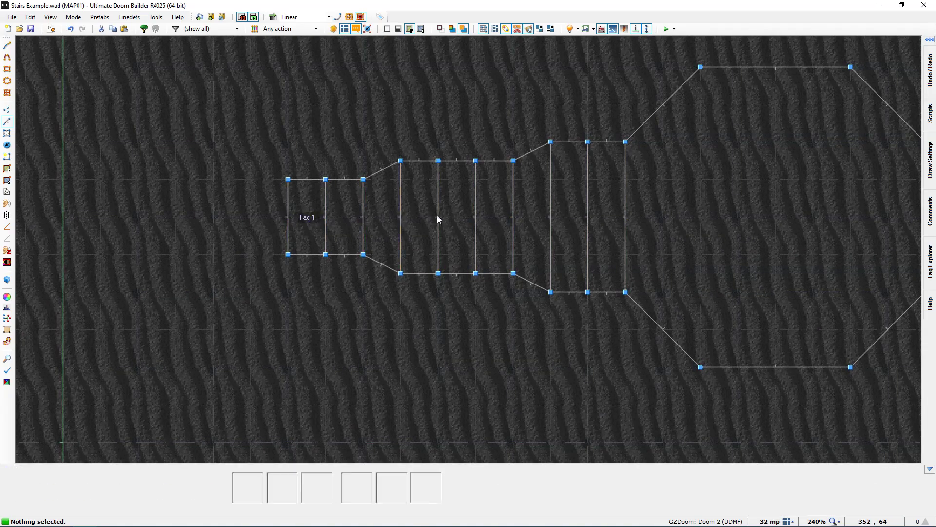
pyautogui.moveTo(360, 215); pyautogui.dragTo(262, 219, button='middle')
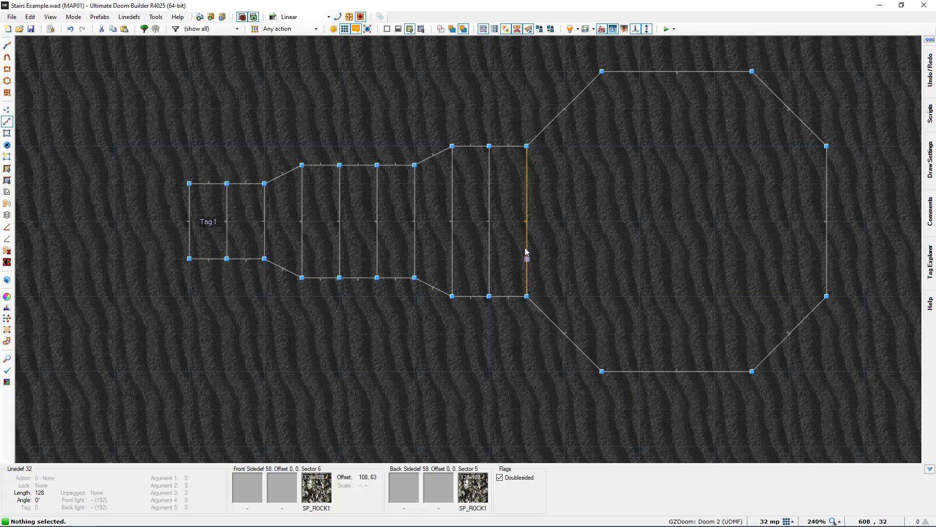
pyautogui.press('f')
pyautogui.scroll(3, 526, 246)
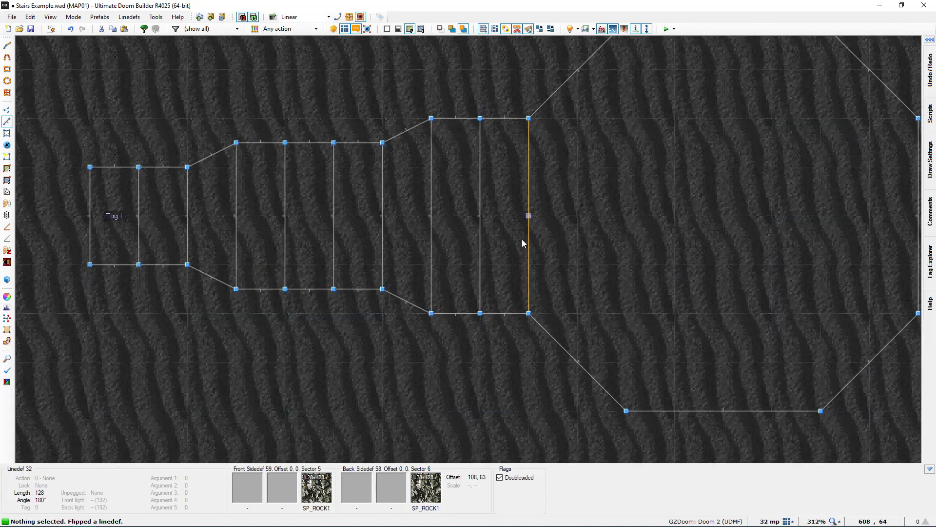
# Examine the facing directions of the flipped platform linedef and the linedefs dividing the upper staircase's last steps
pyautogui.scroll(-3, 502, 210)
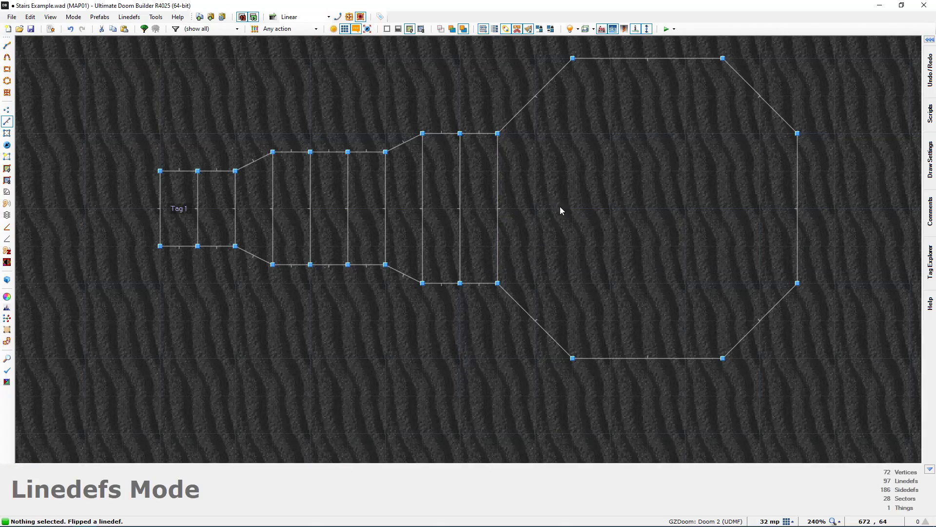
pyautogui.scroll(-1, 669, 215)
pyautogui.moveTo(671, 220); pyautogui.dragTo(631, 242, button='middle')
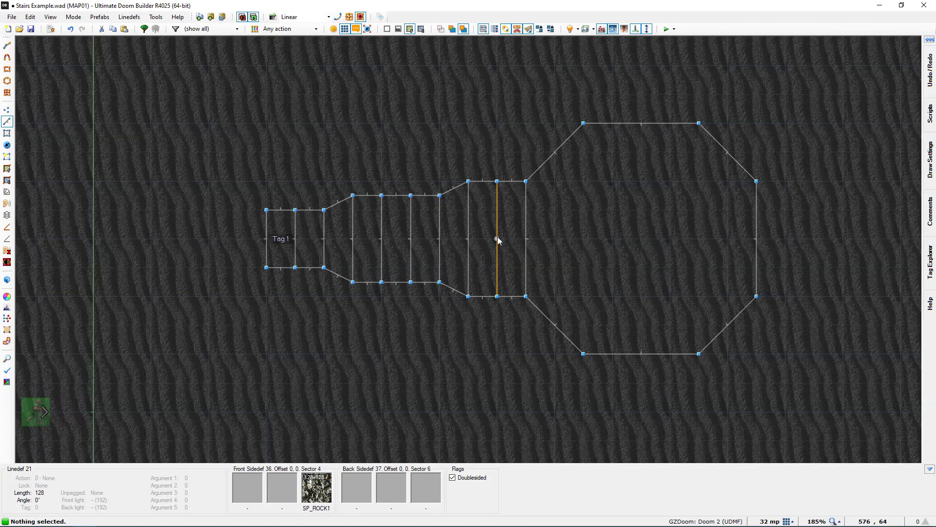
pyautogui.scroll(4, 499, 239)
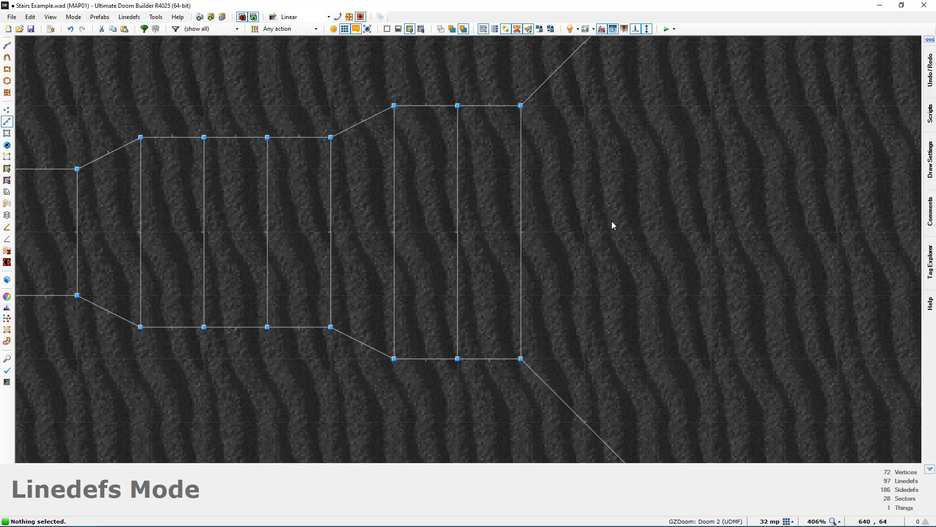
pyautogui.scroll(-4, 642, 221)
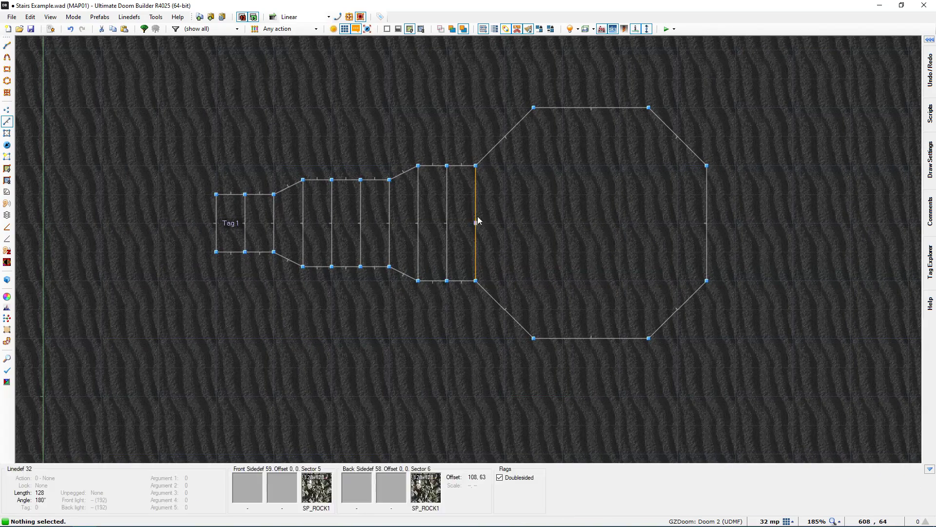
pyautogui.scroll(-2, 542, 207)
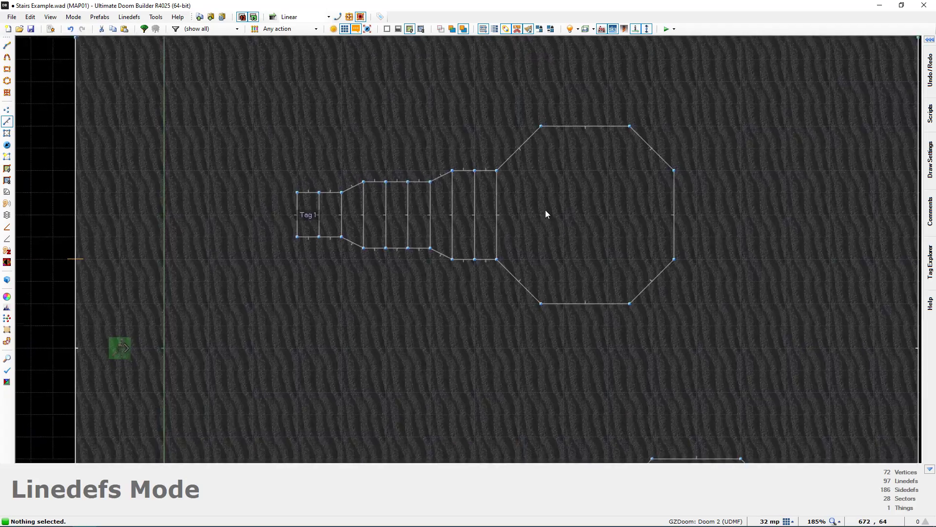
pyautogui.scroll(4, 532, 218)
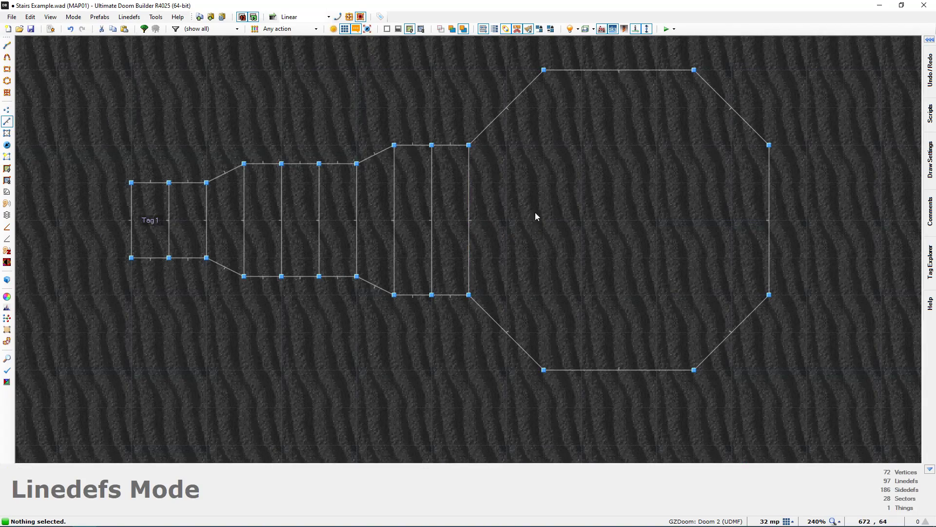
pyautogui.scroll(-1, 561, 212)
pyautogui.moveTo(563, 213); pyautogui.dragTo(593, 207, button='middle')
pyautogui.scroll(-1, 587, 202)
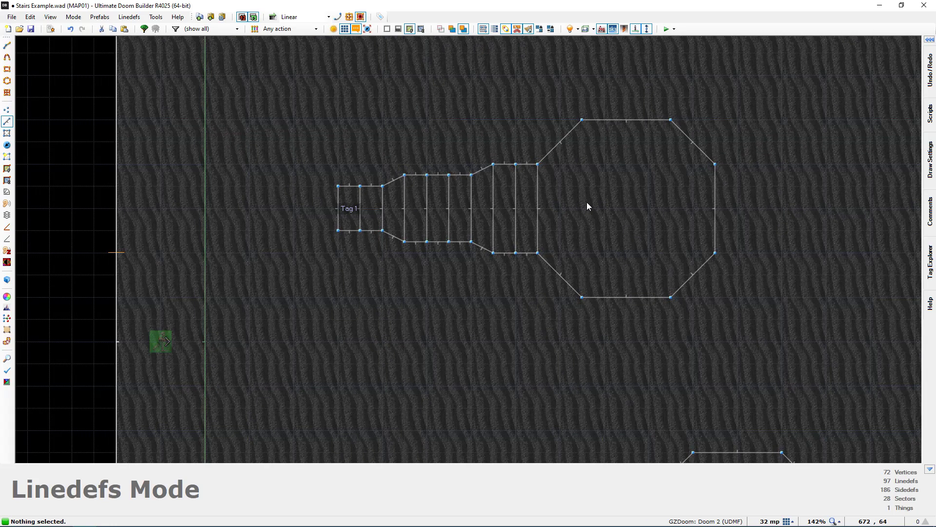
# Test the map in GZDoom by walking forward over the trigger linedef, and exit the game
pyautogui.press('F9')
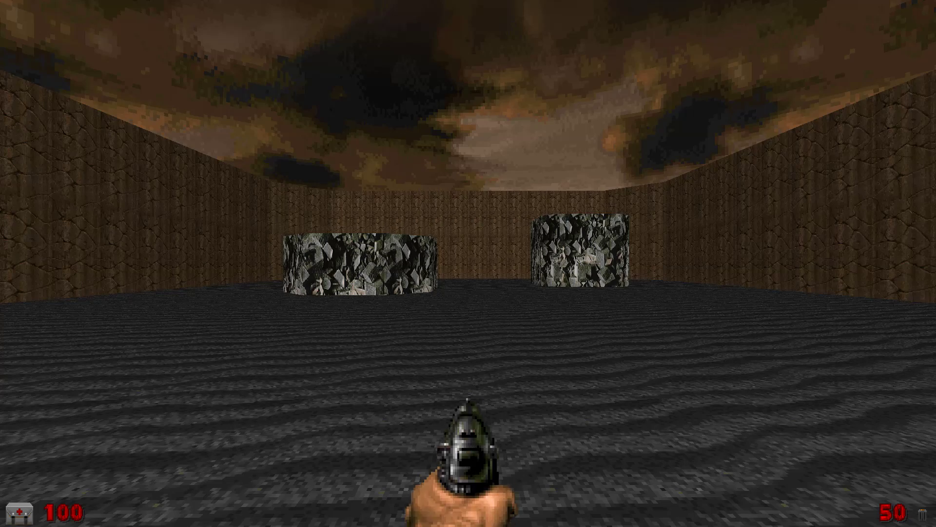
pyautogui.press('w')
pyautogui.press('w')
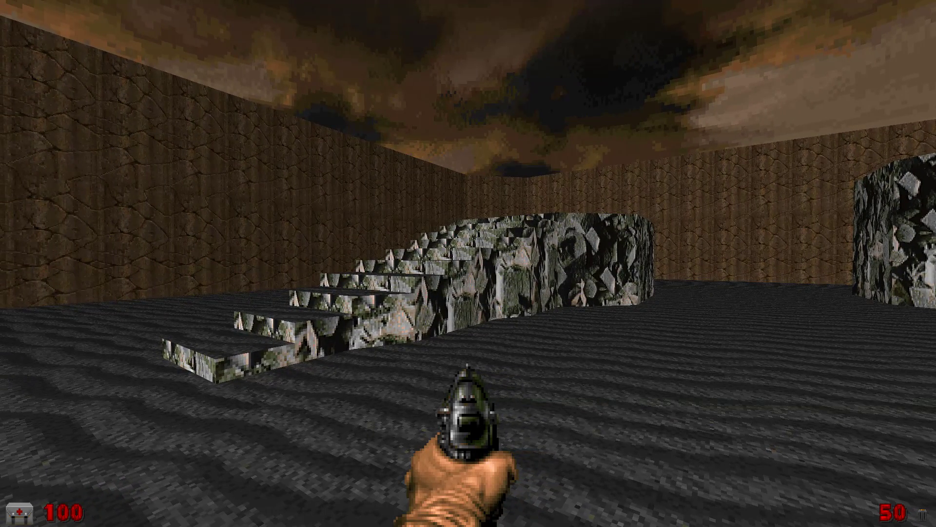
pyautogui.hotkey('alt', 'F4')
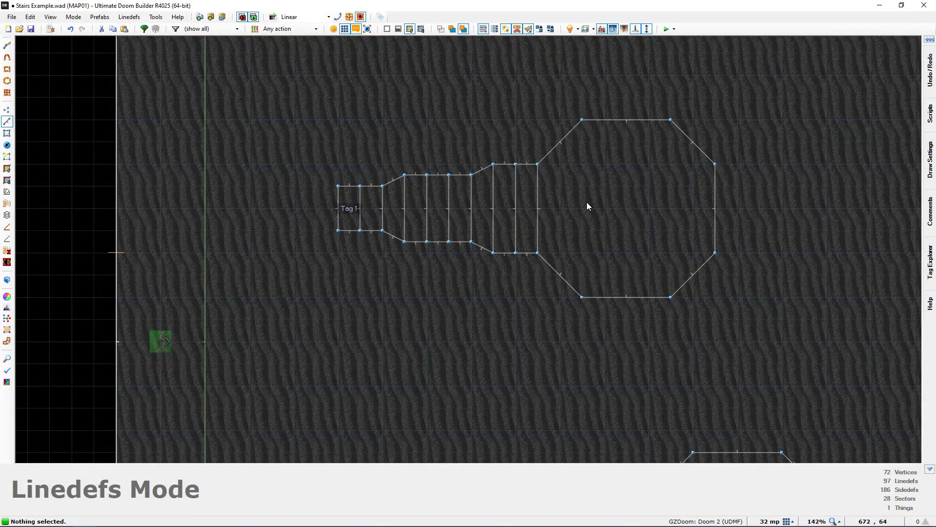
# Inspect the upper staircase's octagonal platform in Visual Mode and return to Linedefs mode
pyautogui.press('q')
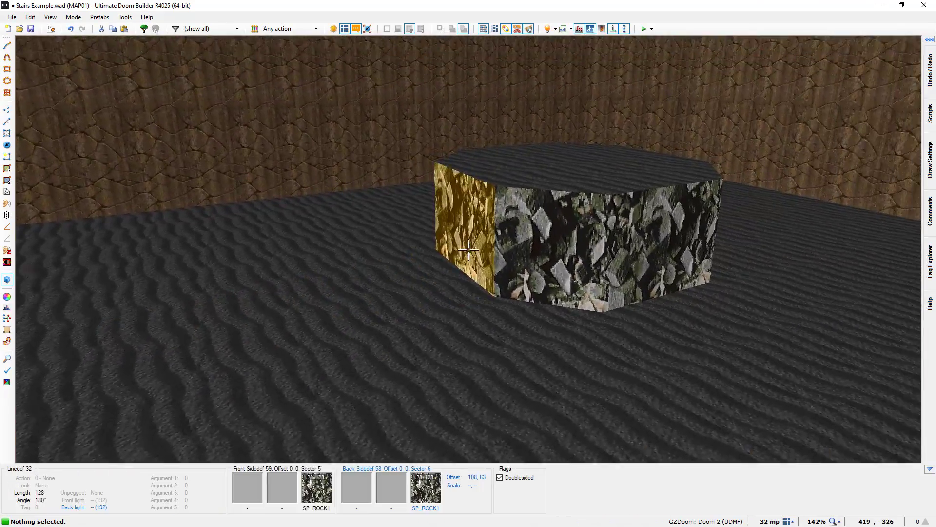
pyautogui.press('w')
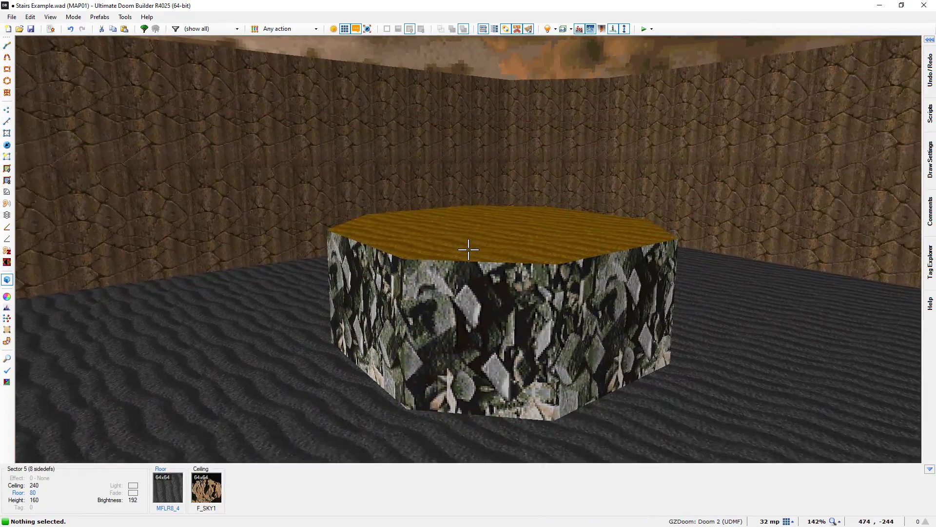
pyautogui.press('q')
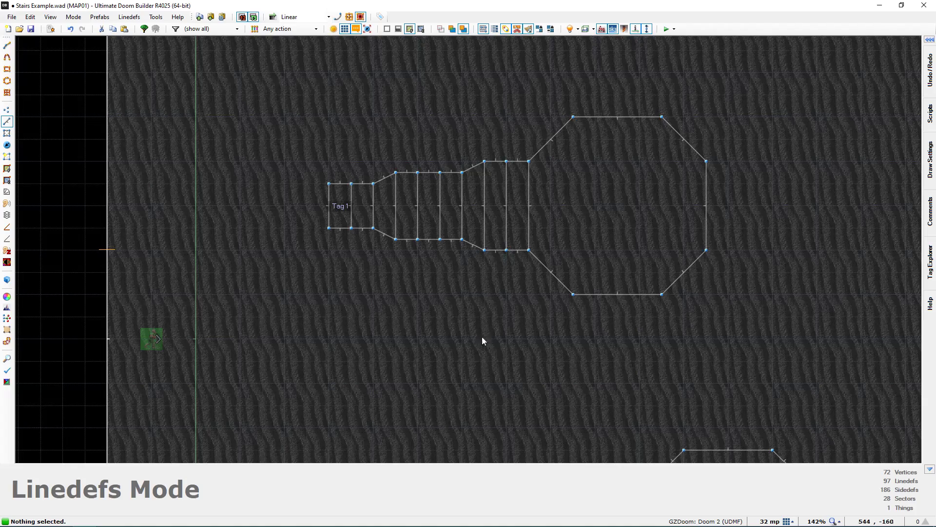
# Examine the upper staircase's layout in Linedefs mode, from the tagged first step's front linedef to the octagonal platform
pyautogui.scroll(2, 516, 348)
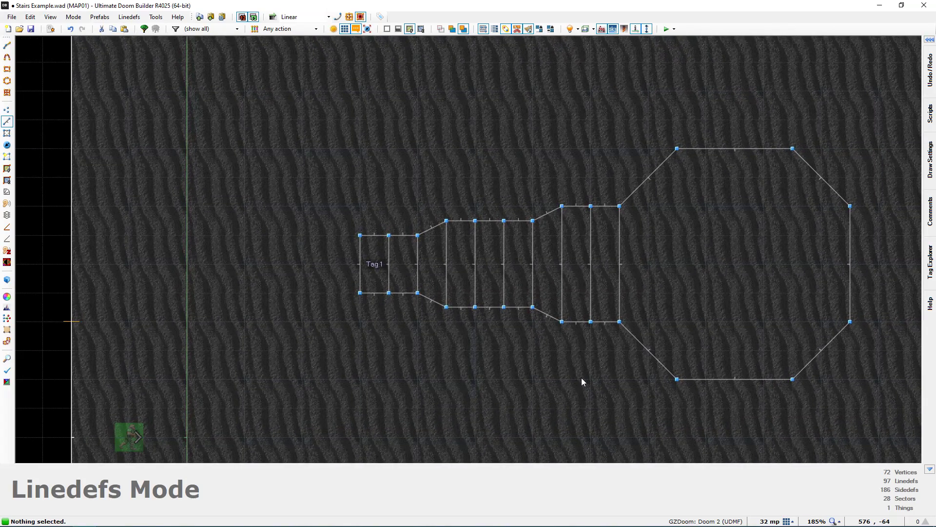
pyautogui.moveTo(570, 351); pyautogui.dragTo(555, 347, button='middle')
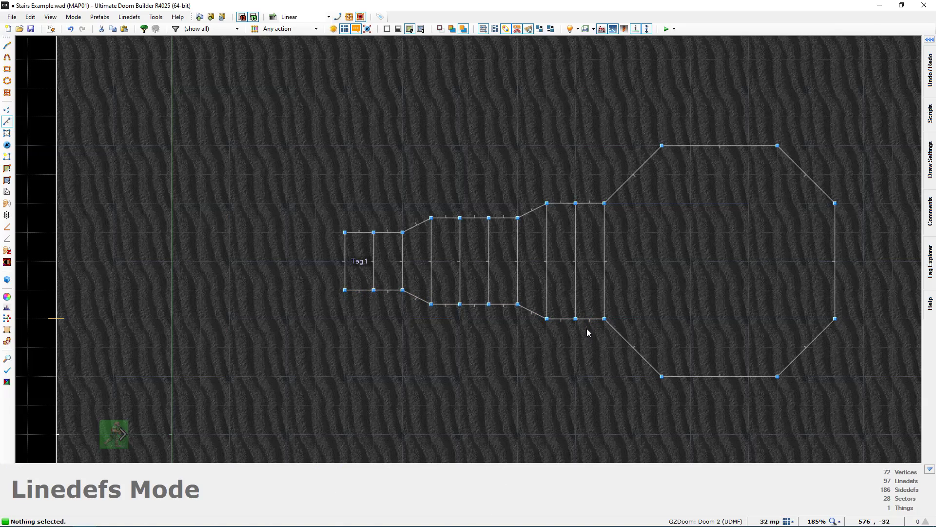
pyautogui.moveTo(381, 338); pyautogui.dragTo(466, 334, button='middle')
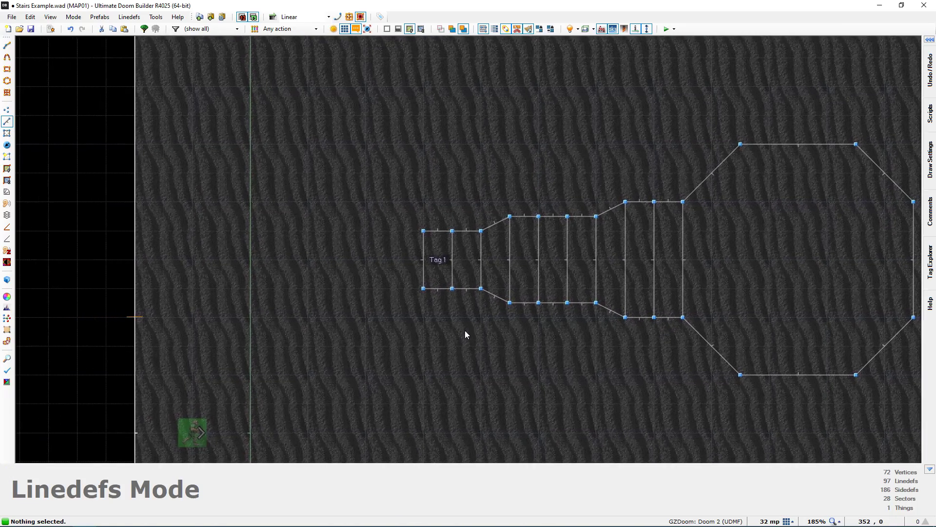
pyautogui.scroll(3, 570, 302)
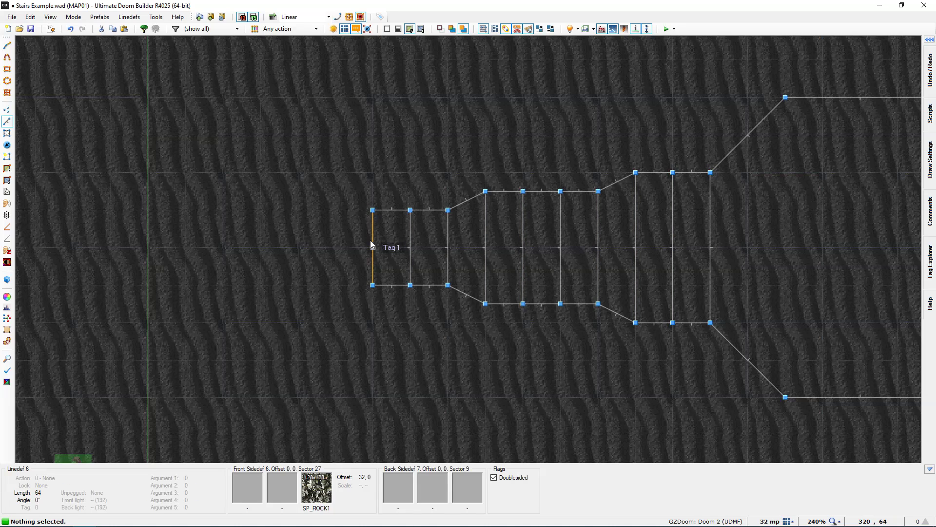
pyautogui.moveTo(372, 247); pyautogui.dragTo(273, 259, button='middle')
pyautogui.moveTo(570, 269); pyautogui.dragTo(531, 243, button='middle')
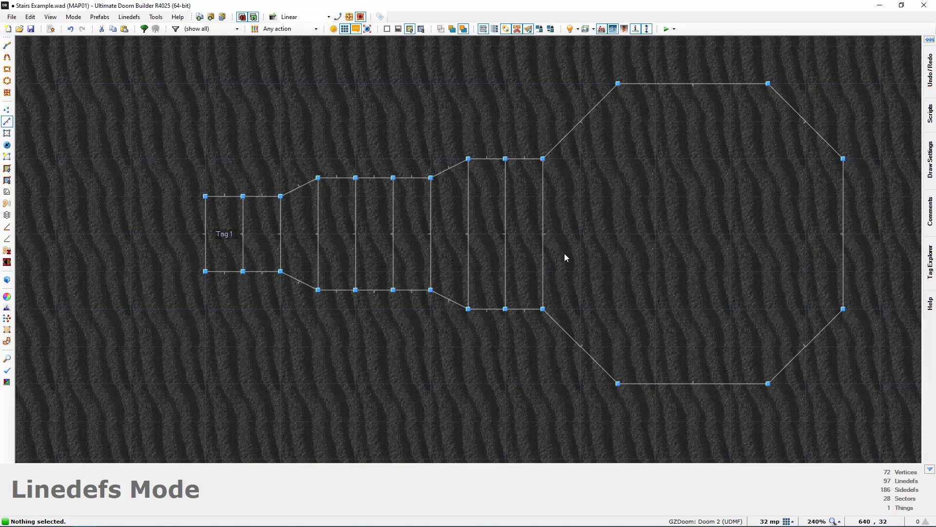
pyautogui.scroll(-1, 645, 222)
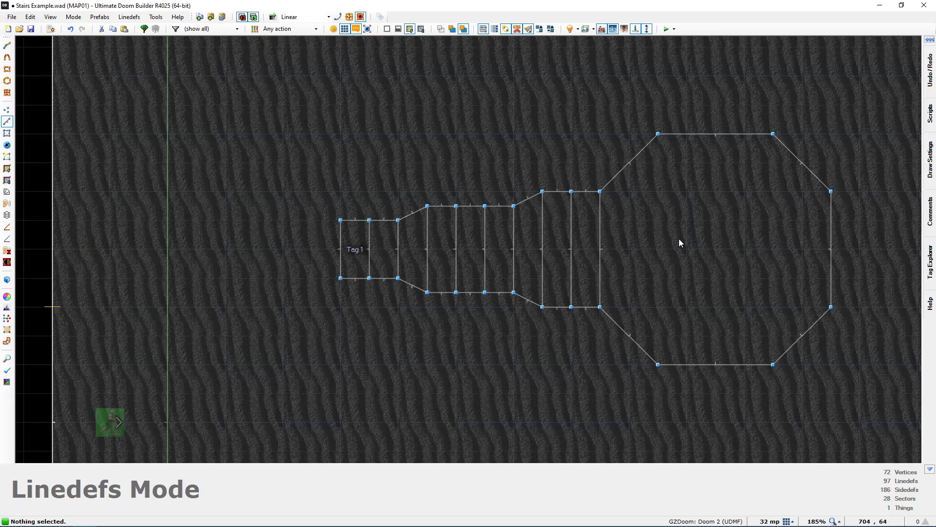
pyautogui.moveTo(679, 239); pyautogui.dragTo(638, 232, button='middle')
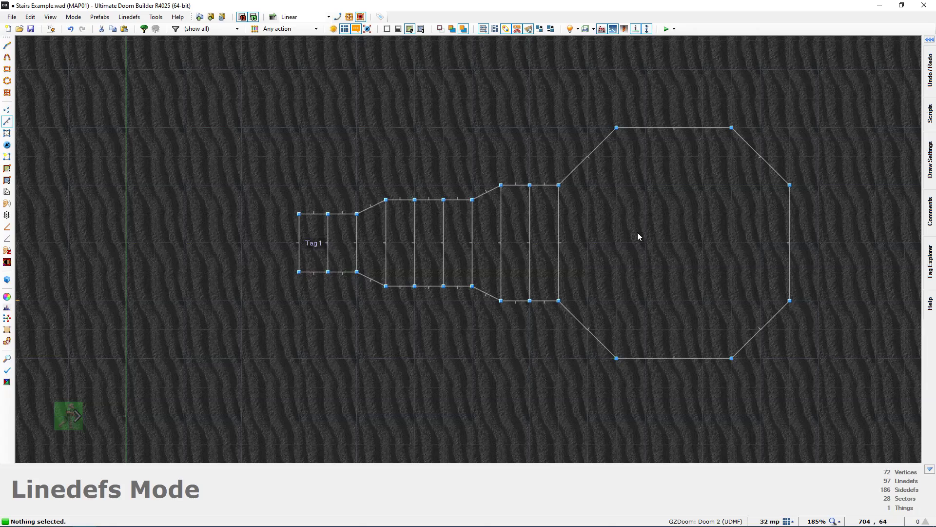
# Inspect the floor of the upper staircase's steps in Visual Mode and return to its layout in Linedefs mode
pyautogui.press('w')
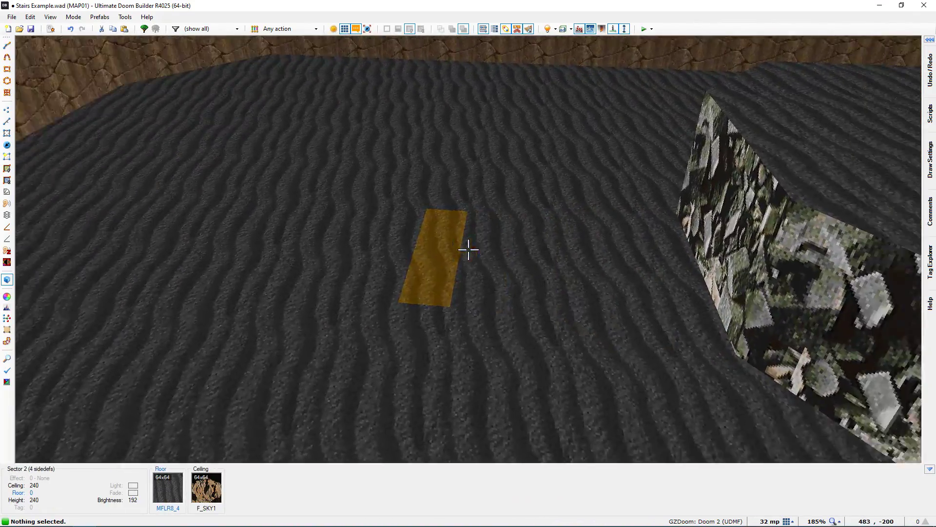
pyautogui.press('q')
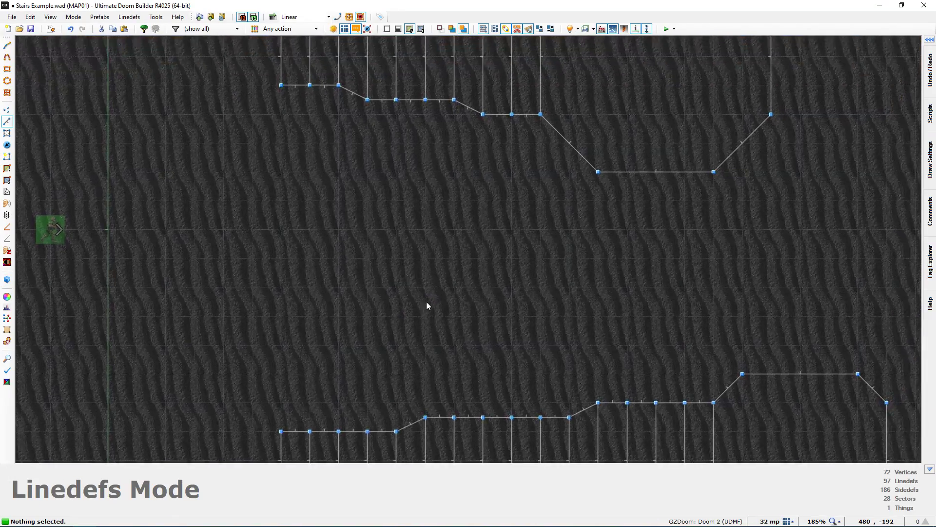
pyautogui.moveTo(445, 230); pyautogui.dragTo(467, 349, button='middle')
pyautogui.scroll(-1, 466, 348)
pyautogui.scroll(1, 491, 208)
pyautogui.scroll(3, 493, 214)
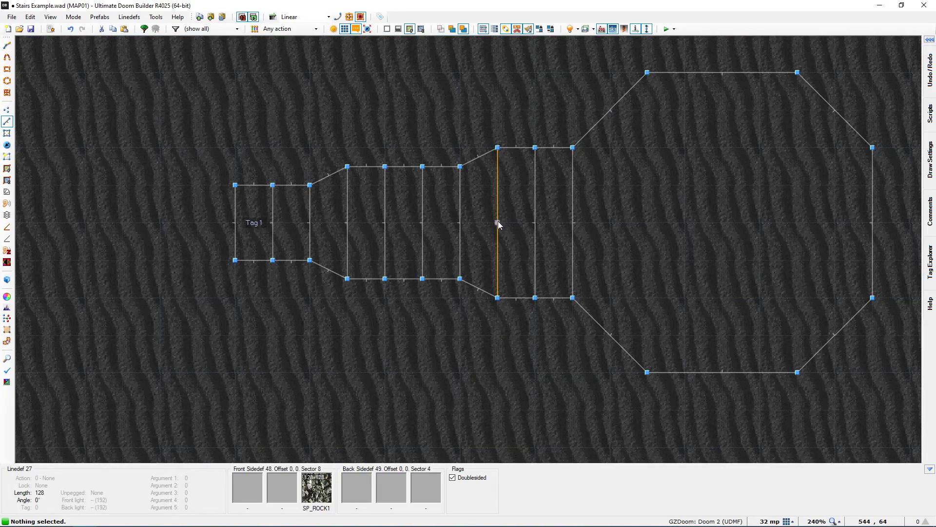
# In Visual Mode, set the floor texture of the upper staircase's fifth step to FLOOR6_1 and return to Linedefs mode
pyautogui.press('q')
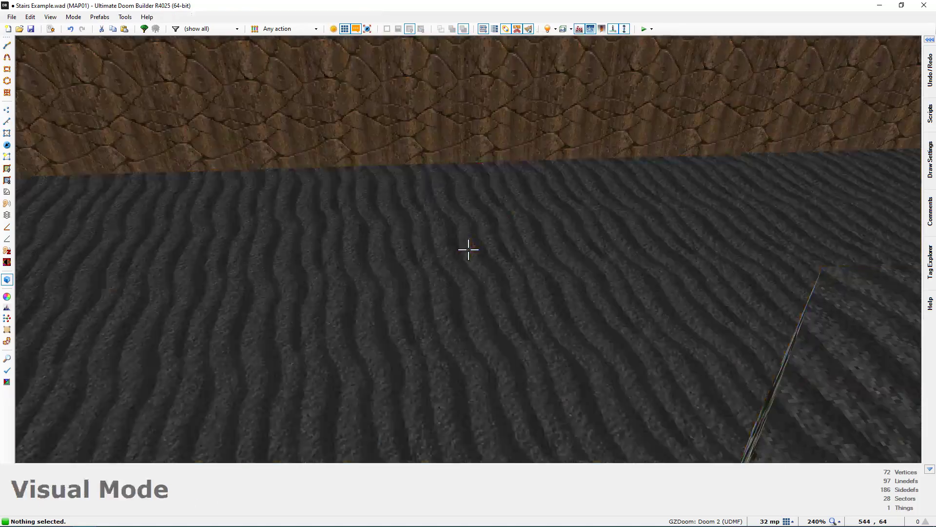
pyautogui.press('w')
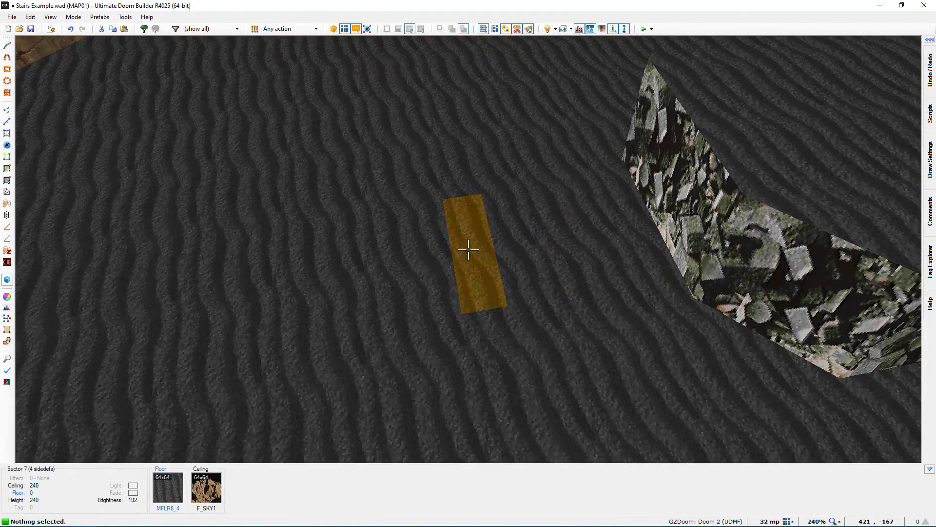
pyautogui.middleClick(468, 249)
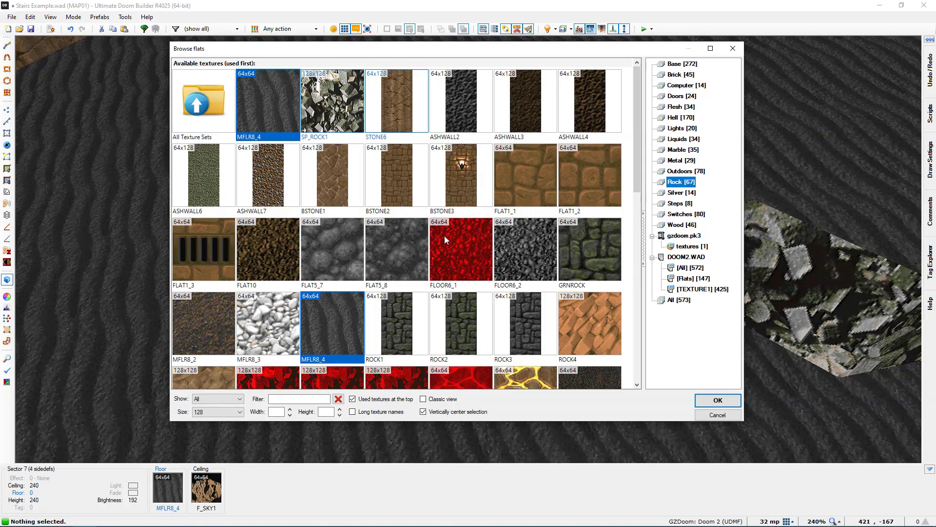
pyautogui.doubleClick(473, 250)
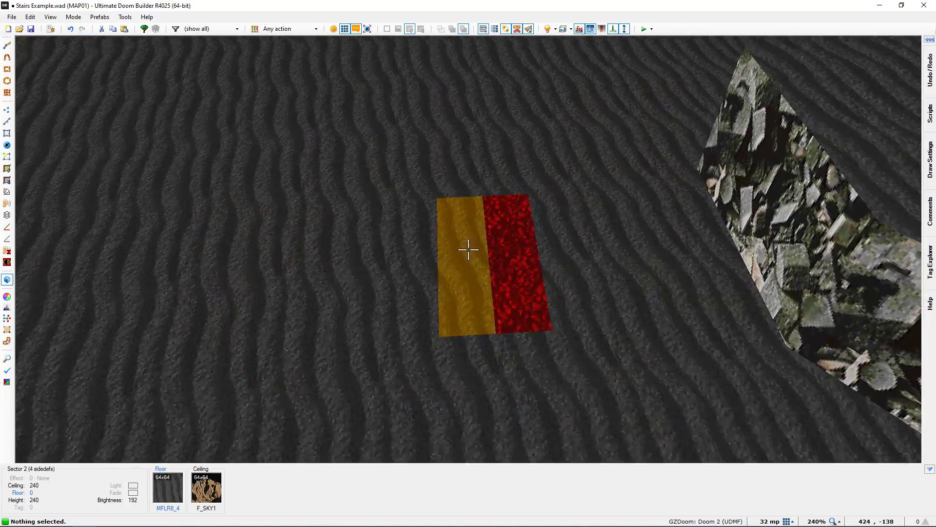
pyautogui.press('s')
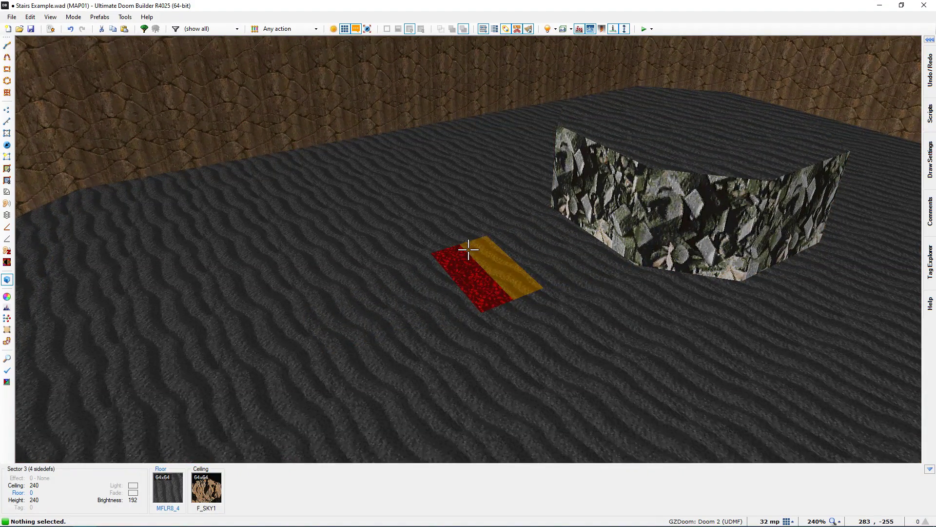
pyautogui.press('q')
# Run the map in GZDoom, cross the trigger linedef to see how the staircase rises around the red step, and exit
pyautogui.scroll(-2, 517, 273)
pyautogui.moveTo(556, 196); pyautogui.dragTo(458, 359, button='middle')
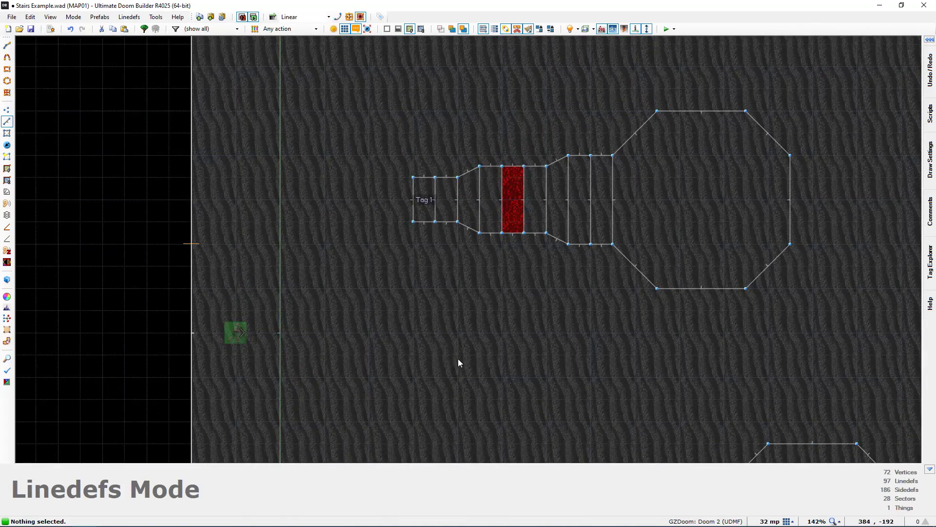
pyautogui.press('F9')
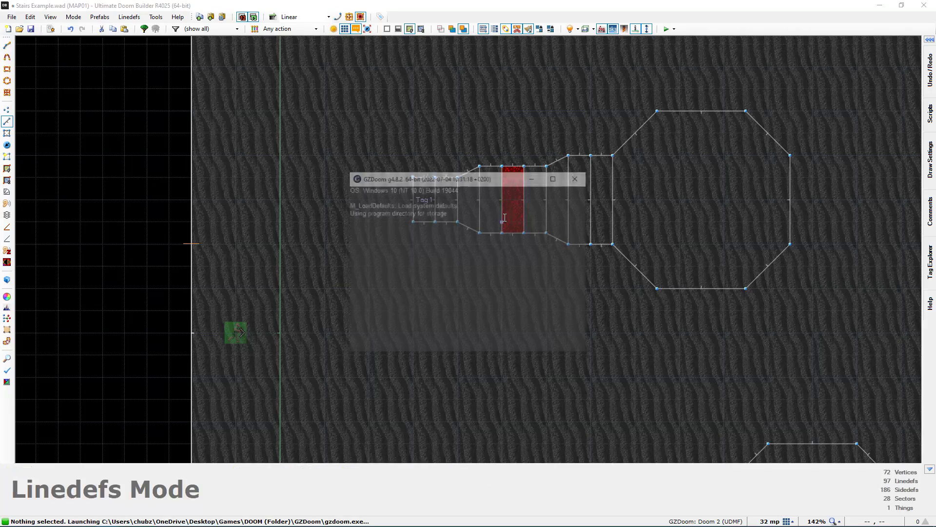
pyautogui.press('w')
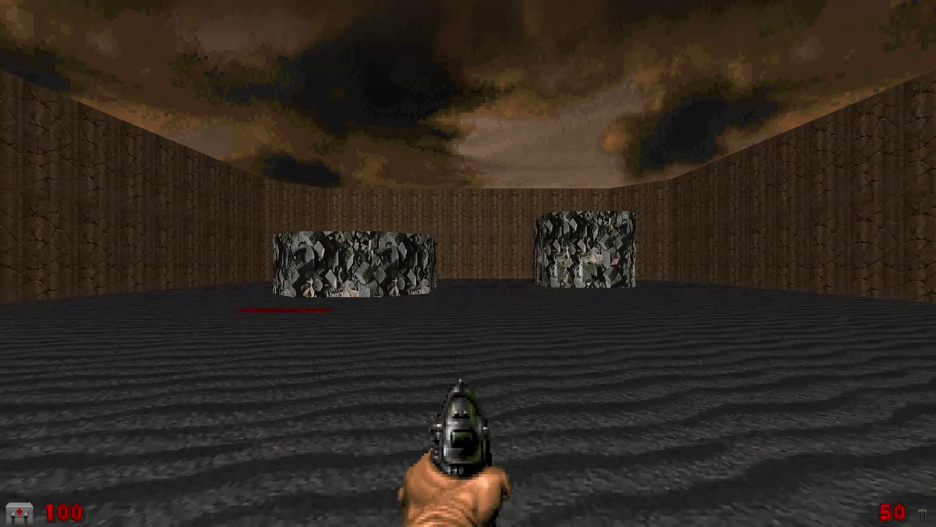
pyautogui.press('w')
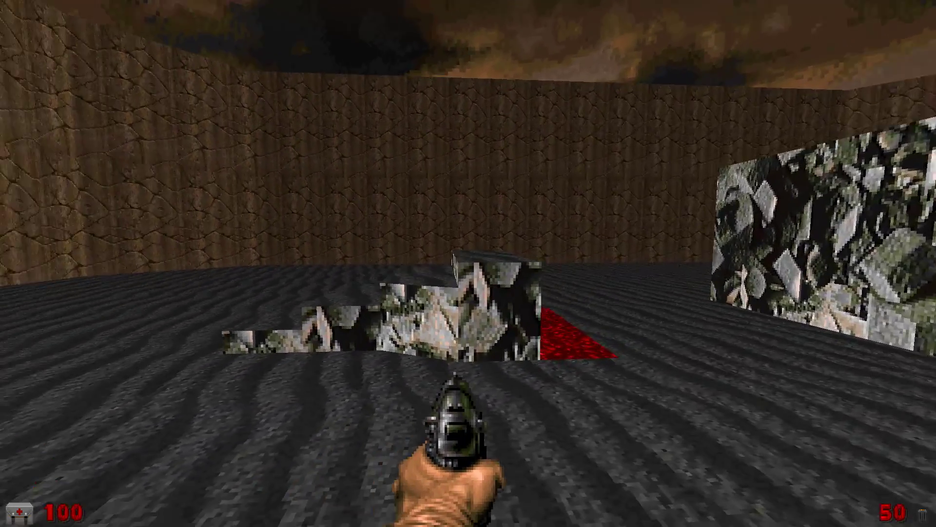
pyautogui.press('w')
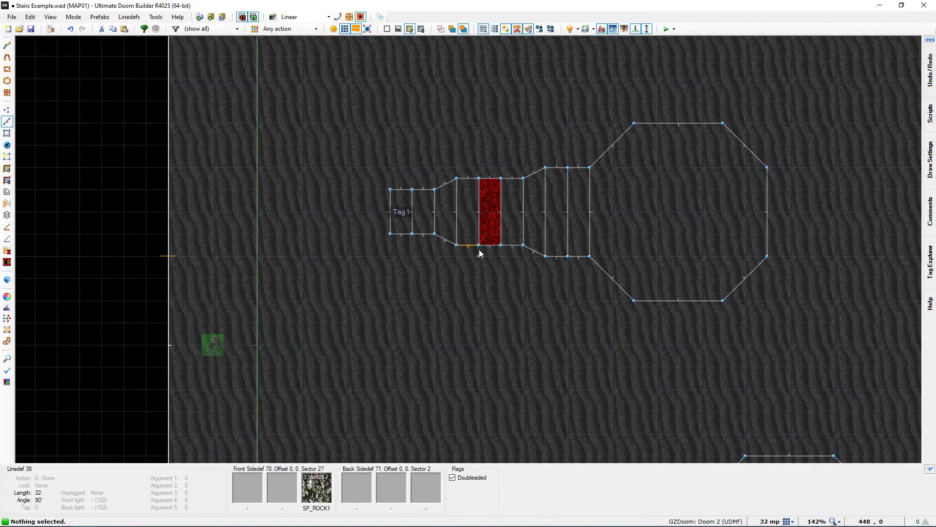
# Restore the red step's floor by copying the MFLR8_4 flat from a neighbouring step in Visual Mode, and return to Linedefs mode
pyautogui.press('q')
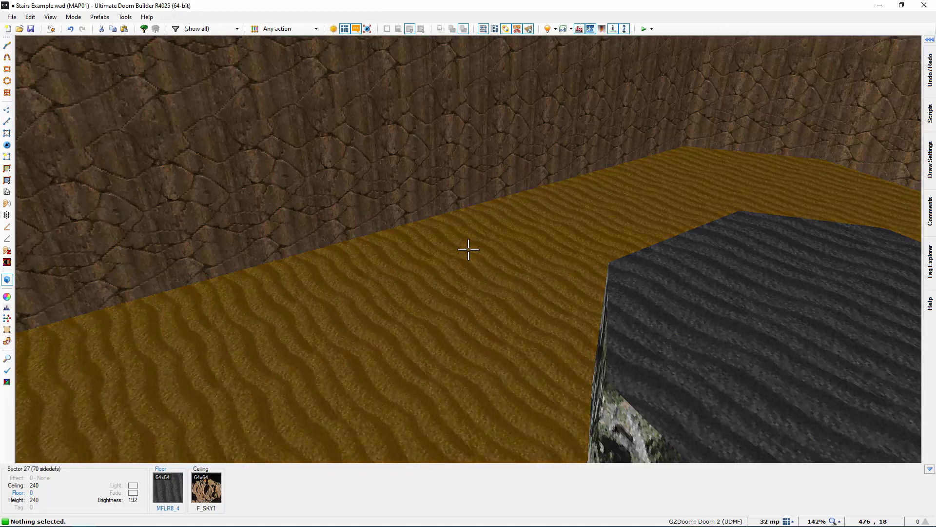
pyautogui.press('w')
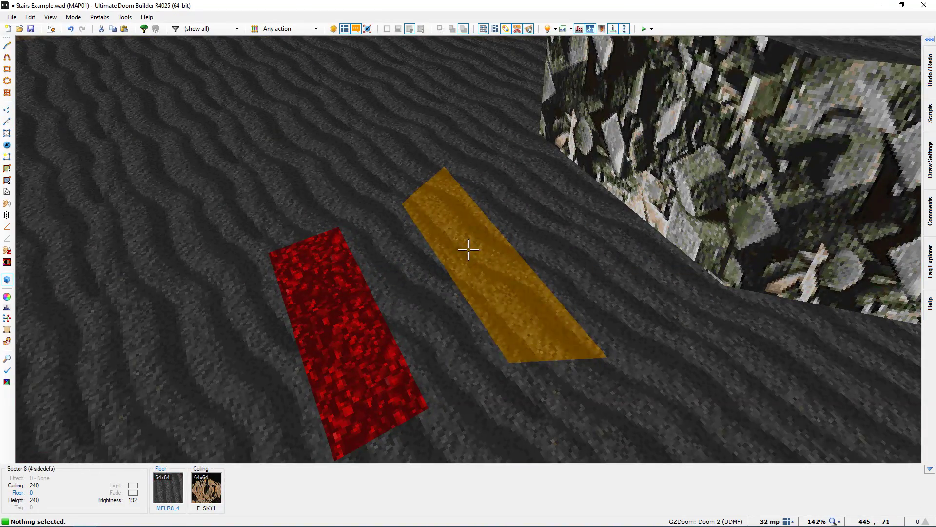
pyautogui.press('s')
pyautogui.hotkey('ctrl', 'c')
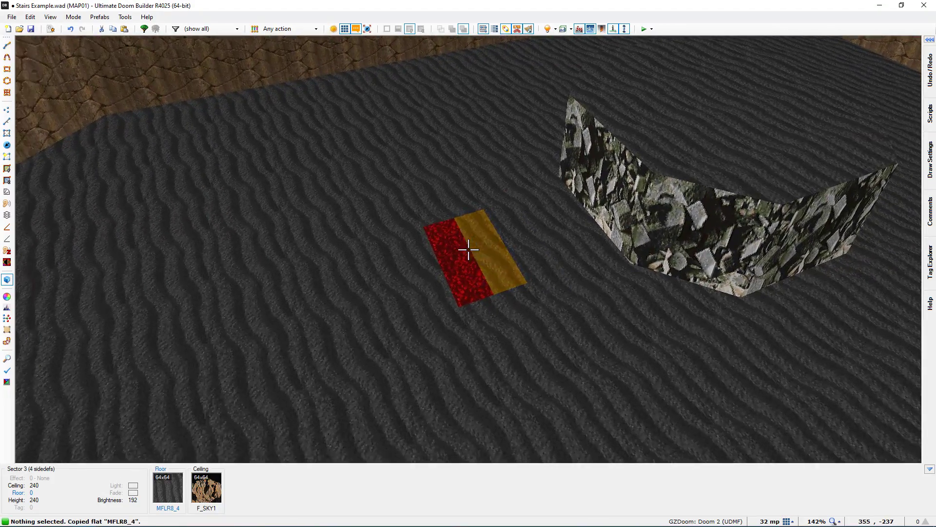
pyautogui.hotkey('ctrl', 'v')
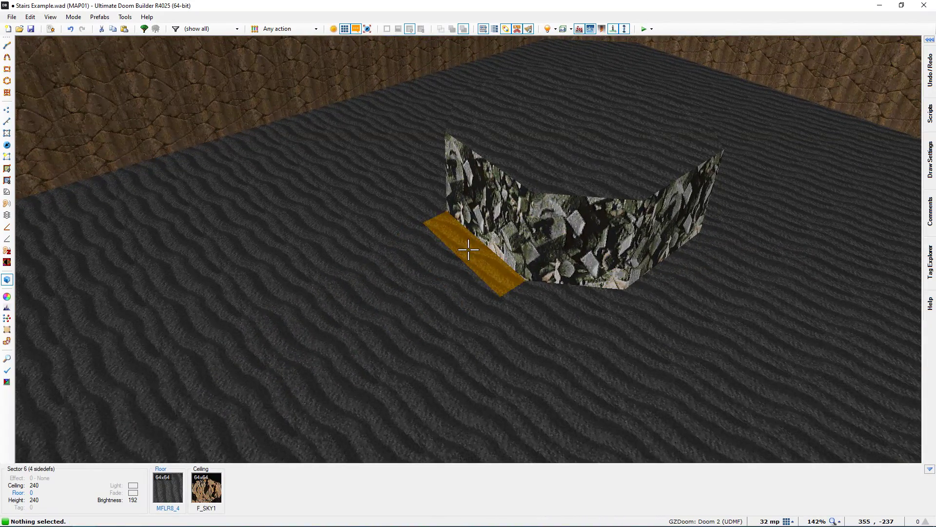
pyautogui.press('q')
# Open the properties of the walk-over trigger linedef and change its action to 204 Stairs Generic Build
pyautogui.moveTo(469, 269); pyautogui.dragTo(434, 352, button='middle')
pyautogui.moveTo(464, 235)
pyautogui.mouseDown(button='middle')
pyautogui.moveTo(451, 298)
pyautogui.moveTo(394, 346)
pyautogui.mouseUp(button='middle')
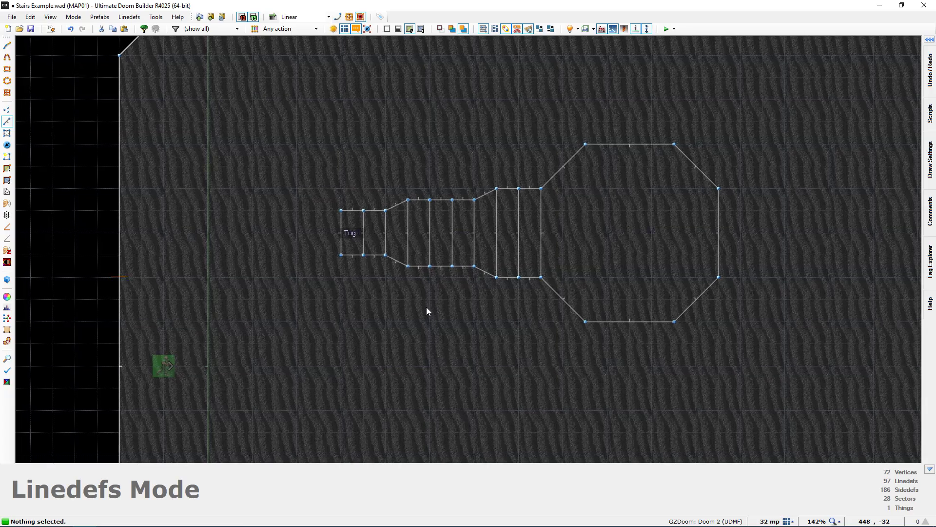
pyautogui.scroll(-3, 426, 306)
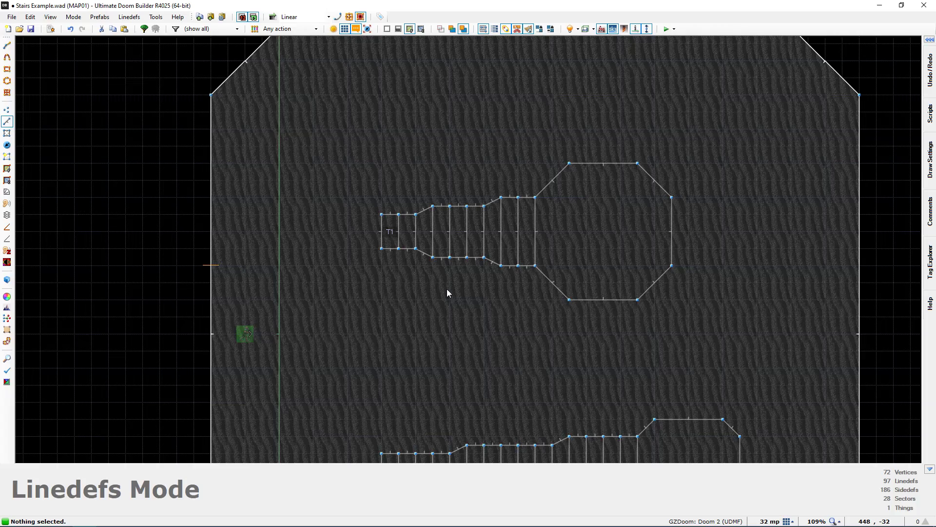
pyautogui.moveTo(447, 289); pyautogui.dragTo(562, 195, button='middle')
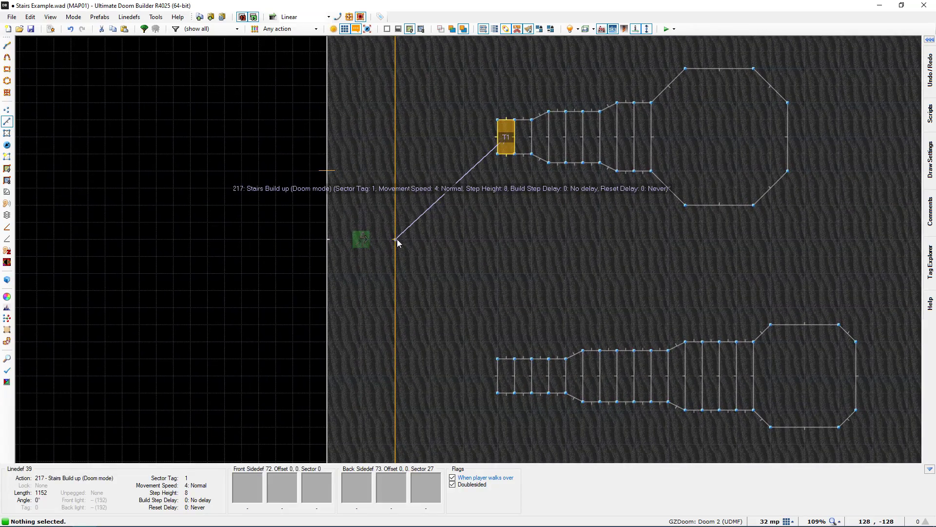
pyautogui.rightClick(394, 242)
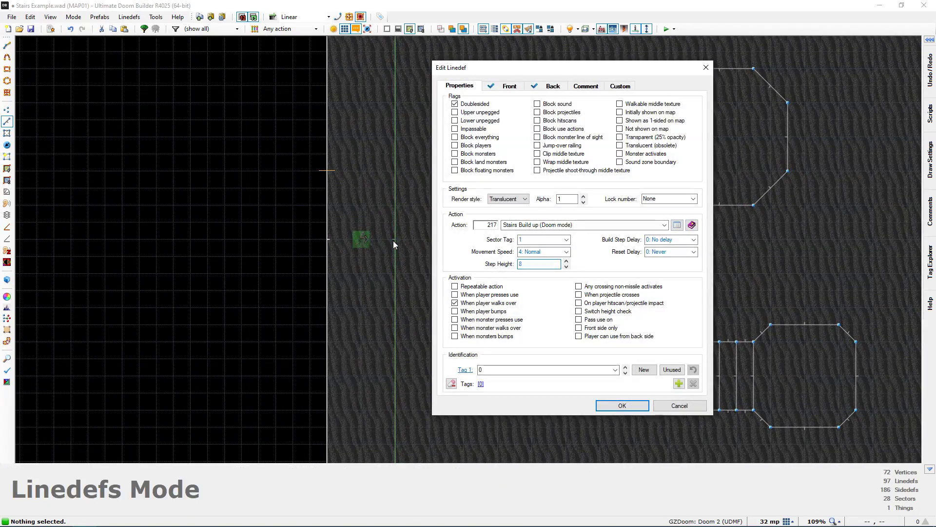
pyautogui.click(676, 228)
pyautogui.scroll(-2, 440, 275)
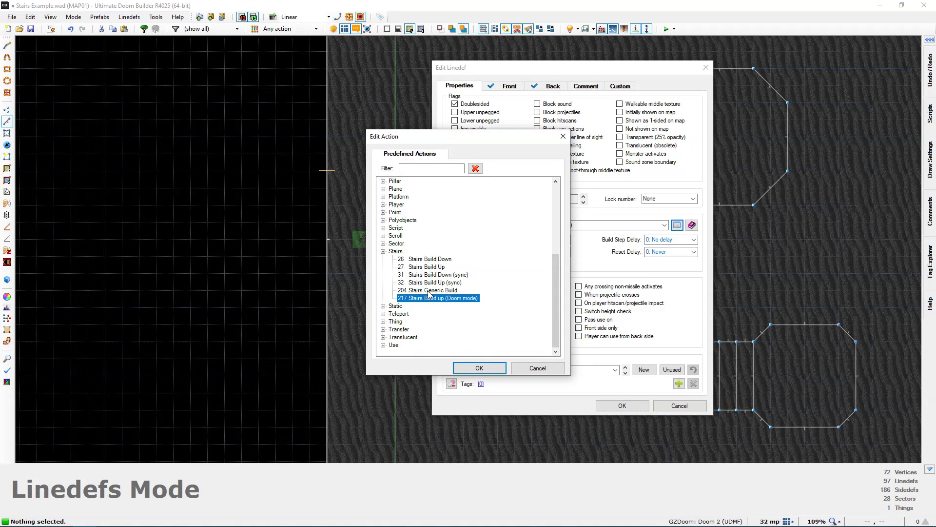
pyautogui.click(425, 291)
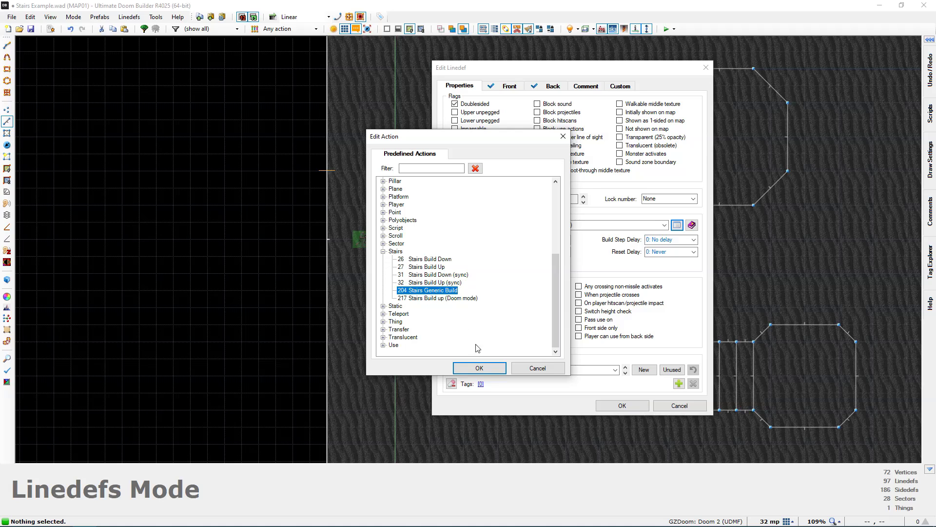
pyautogui.click(480, 369)
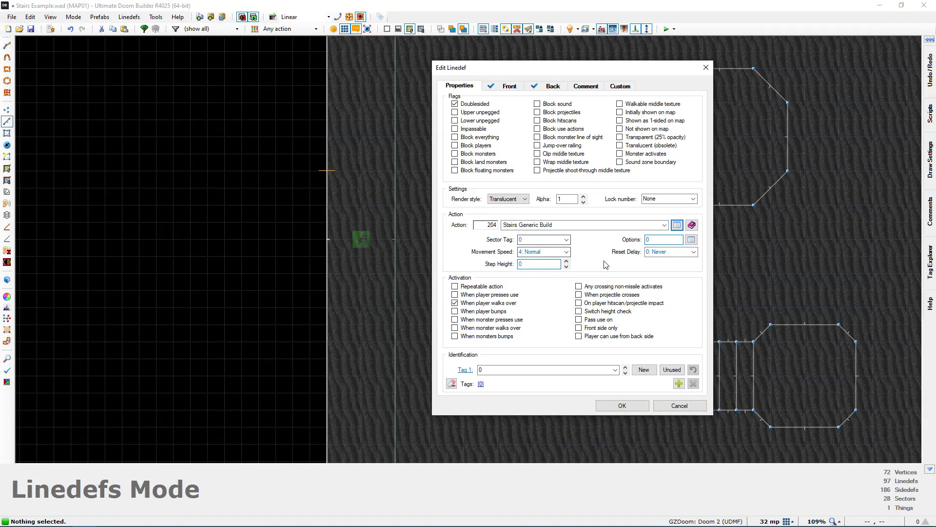
# Set the Stairs Generic Build action's sector tag to 1 and its step height to 8
pyautogui.click(542, 239)
pyautogui.click(539, 264)
pyautogui.write('8')
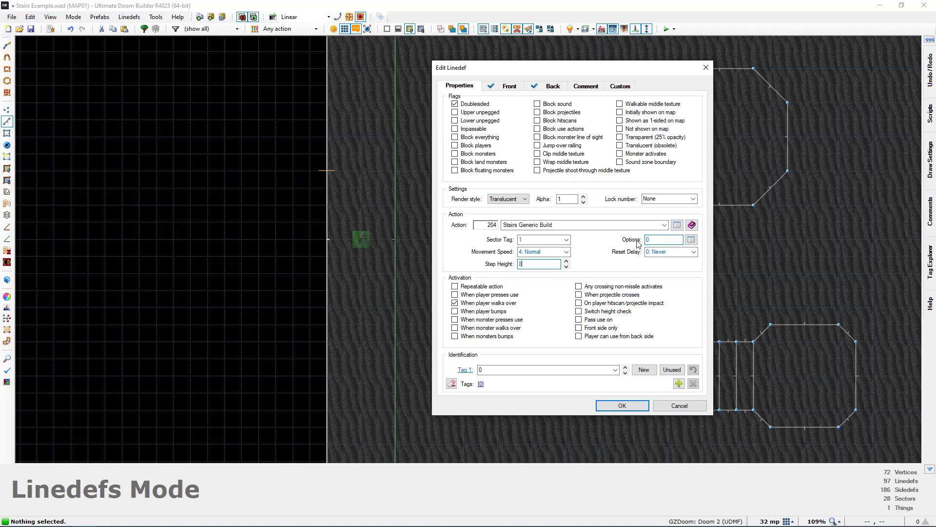
# Enable the Upwards and Ignore Floor Texture flags in the action's options and apply the linedef changes
pyautogui.click(691, 239)
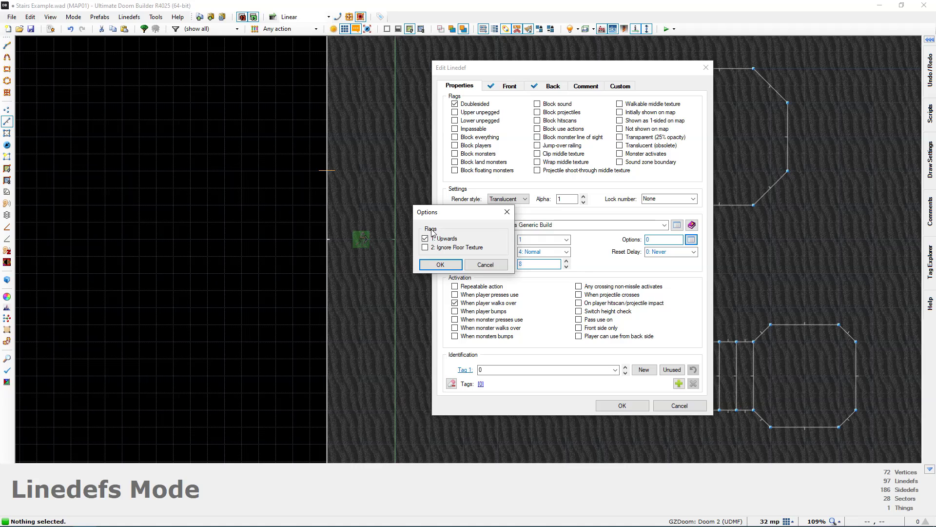
pyautogui.click(452, 249)
pyautogui.click(453, 265)
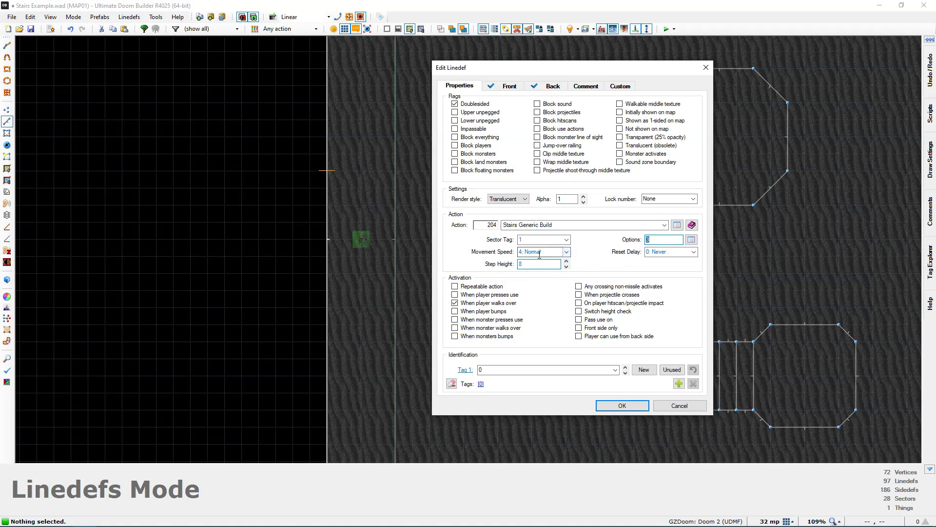
pyautogui.click(692, 239)
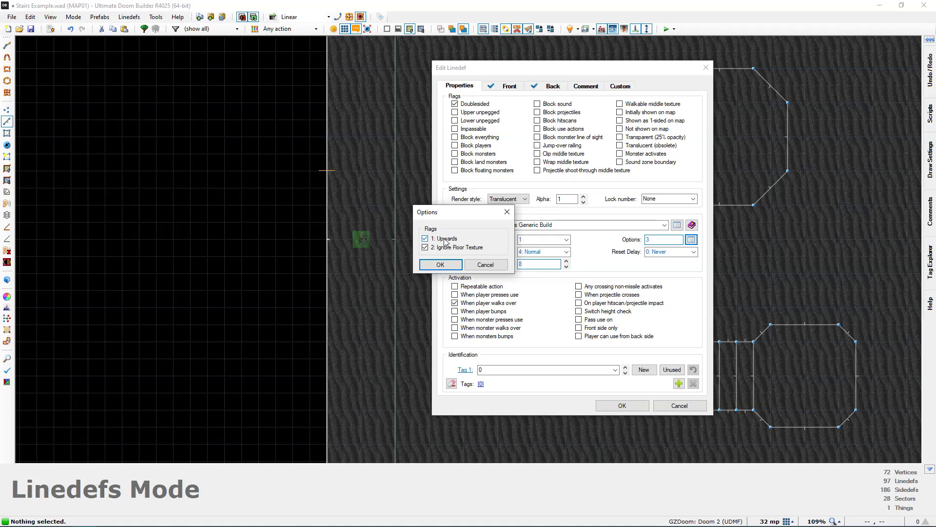
pyautogui.click(440, 264)
pyautogui.click(620, 408)
# Examine the tagged staircase's linedefs from its first step up to the octagonal platform on the map
pyautogui.moveTo(564, 278); pyautogui.dragTo(445, 370, button='middle')
pyautogui.moveTo(452, 288); pyautogui.dragTo(467, 315, button='middle')
pyautogui.scroll(1, 491, 307)
pyautogui.scroll(1, 487, 303)
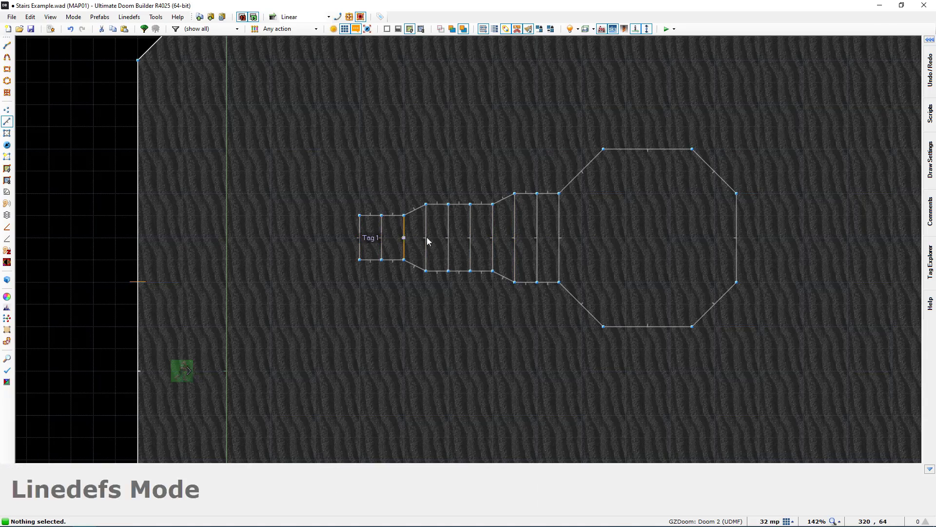
pyautogui.scroll(4, 461, 234)
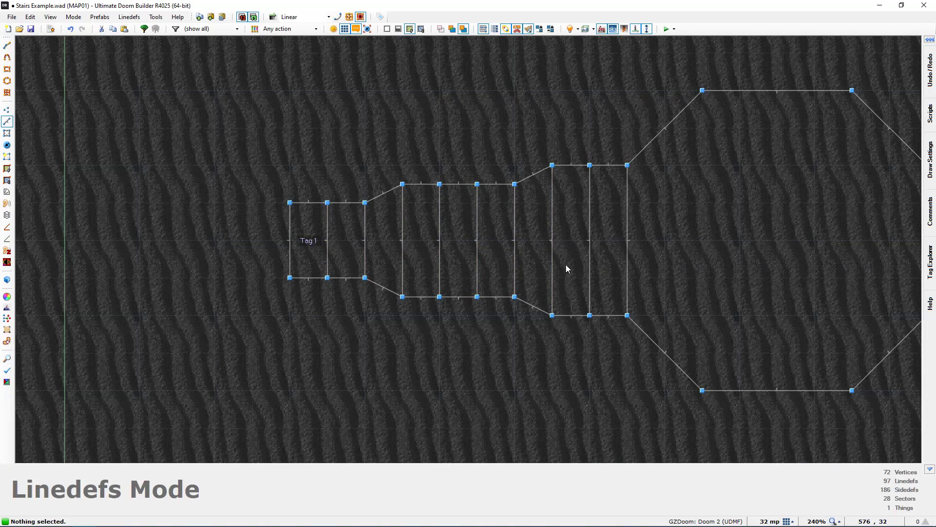
pyautogui.moveTo(566, 265); pyautogui.dragTo(421, 245, button='middle')
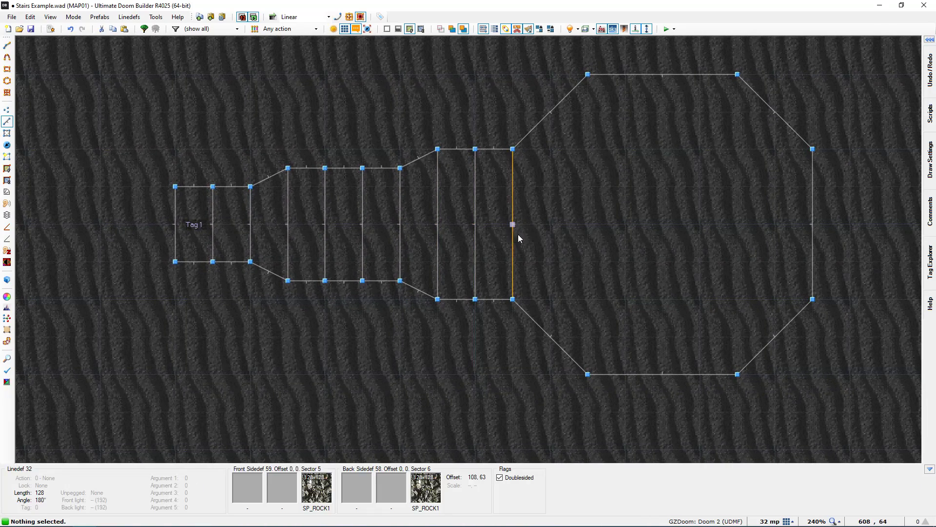
pyautogui.scroll(4, 518, 227)
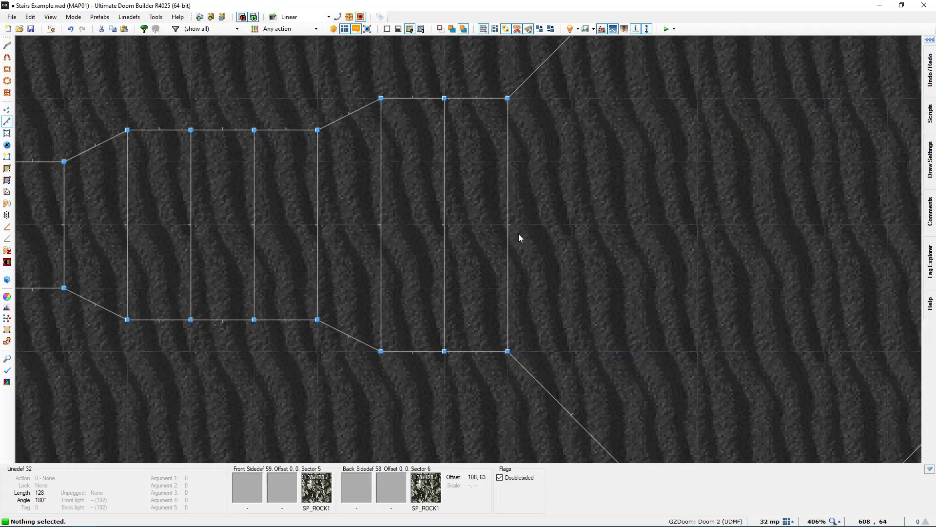
pyautogui.scroll(-6, 607, 215)
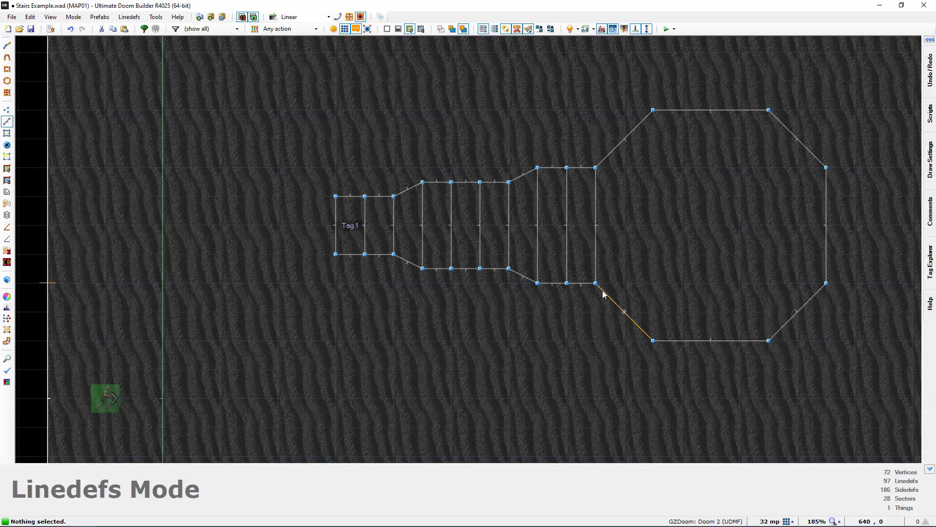
pyautogui.moveTo(565, 299); pyautogui.dragTo(533, 297, button='middle')
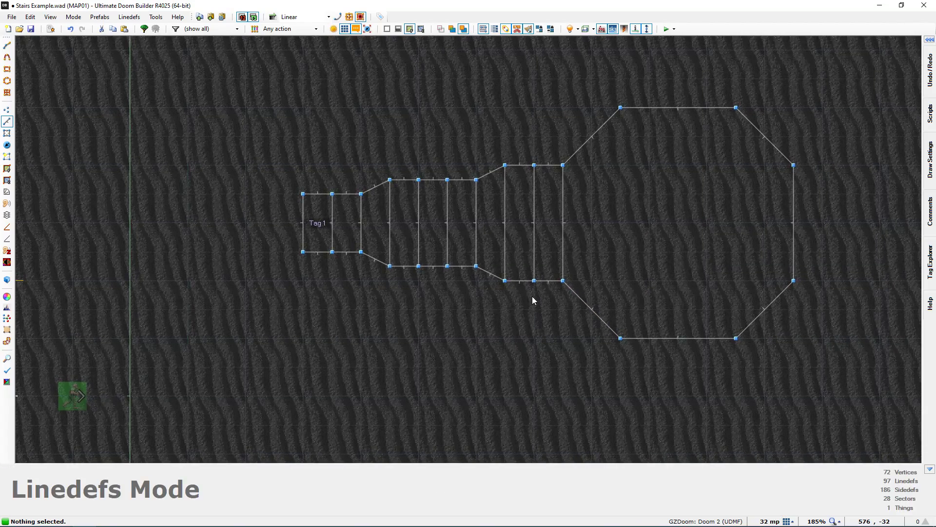
# Change the floor of a middle step in the tagged staircase to FLOOR6_1 in Visual Mode, and return to Linedefs mode
pyautogui.press('w')
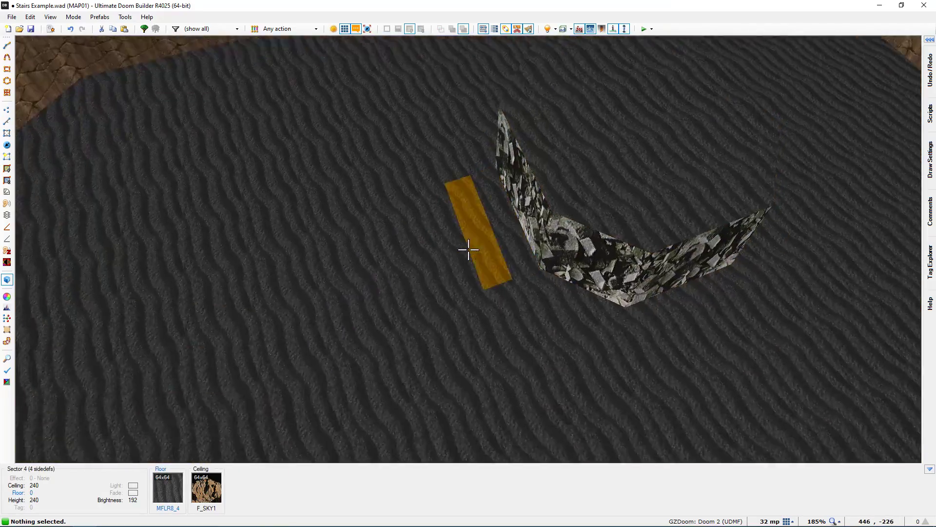
pyautogui.press('s')
pyautogui.press('d')
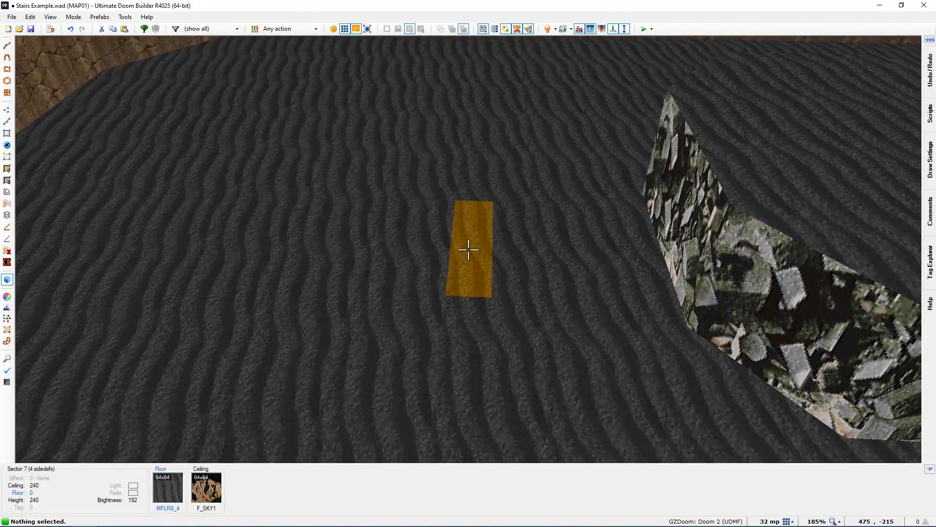
pyautogui.middleClick(469, 249)
pyautogui.doubleClick(449, 253)
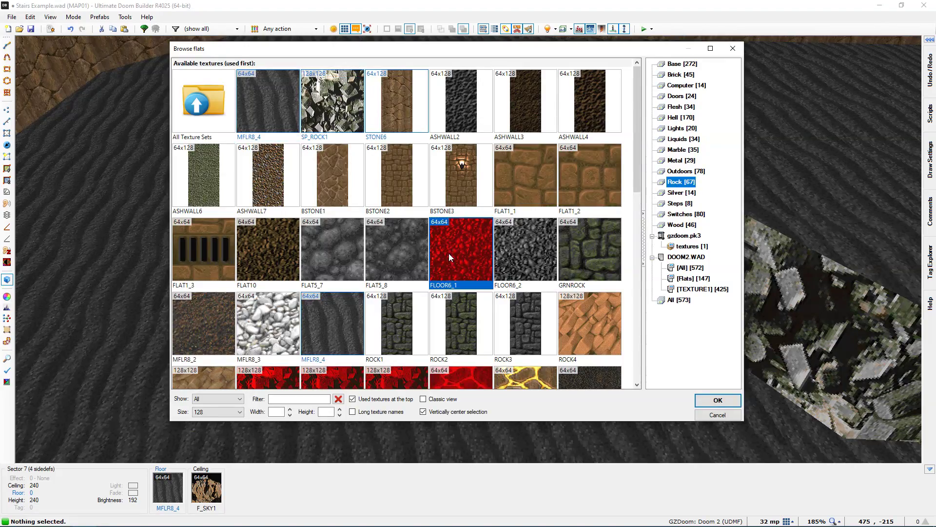
pyautogui.press('s')
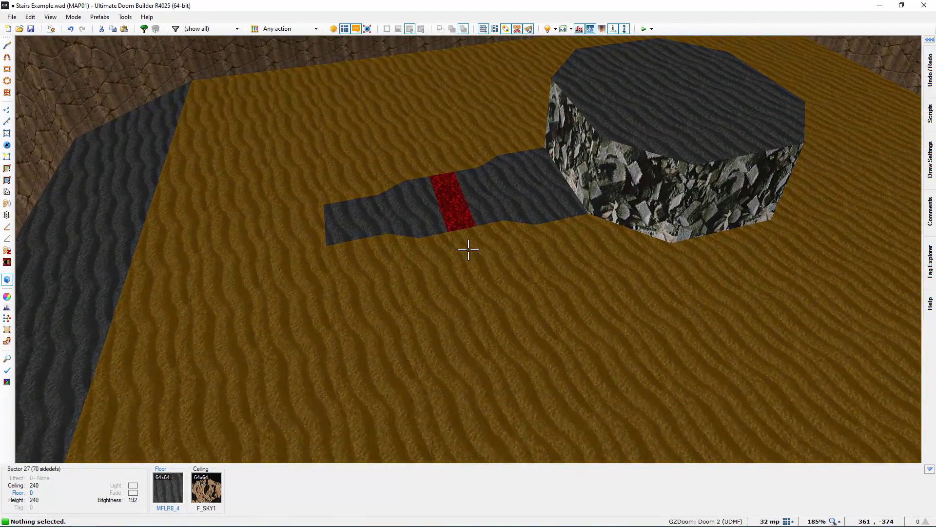
pyautogui.press('w')
pyautogui.press('q')
pyautogui.scroll(-2, 469, 250)
pyautogui.press('space')
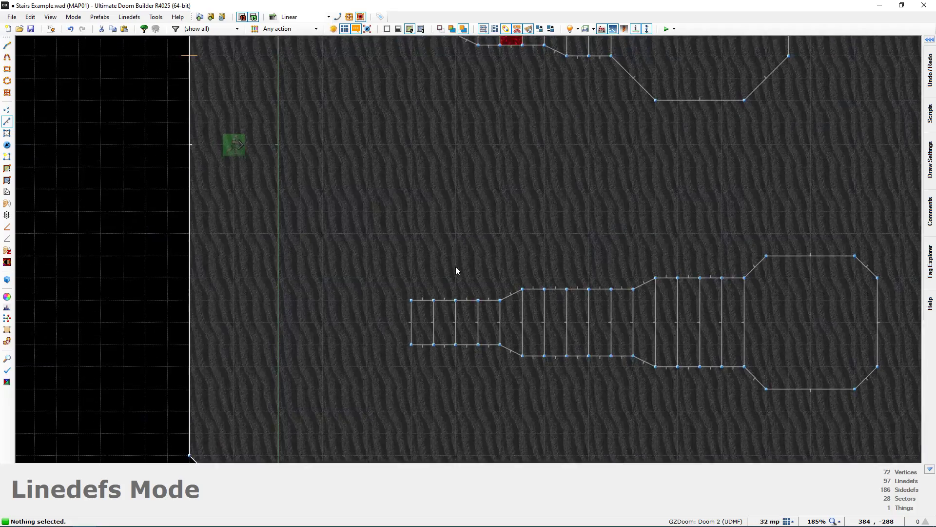
# Test the map in GZDoom by walking over the trigger line and climbing the rising stairs past the red step, and quit the game
pyautogui.moveTo(452, 274); pyautogui.dragTo(434, 304, button='middle')
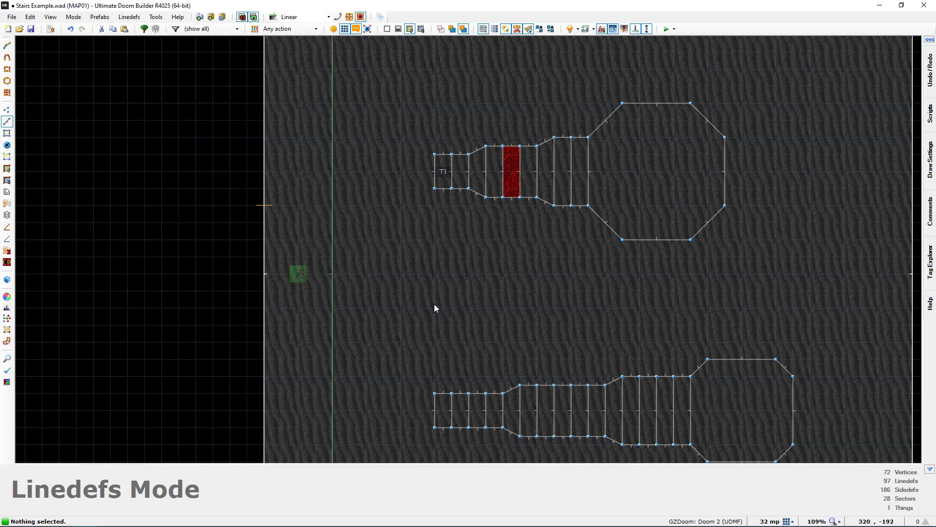
pyautogui.press('F9')
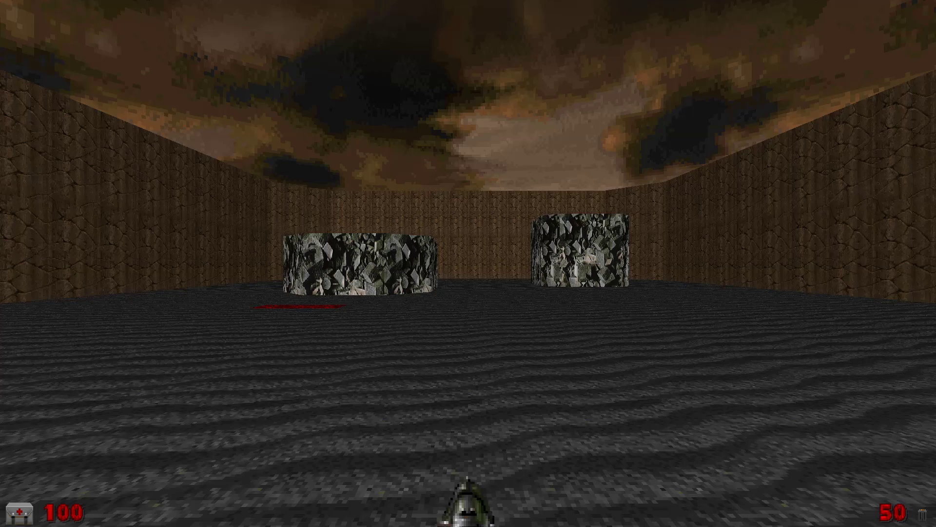
pyautogui.press('w')
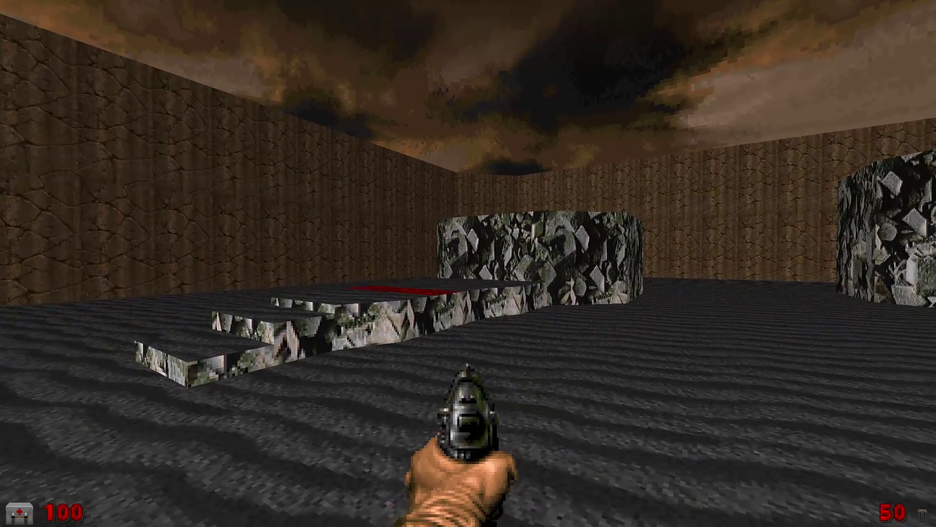
pyautogui.press('d')
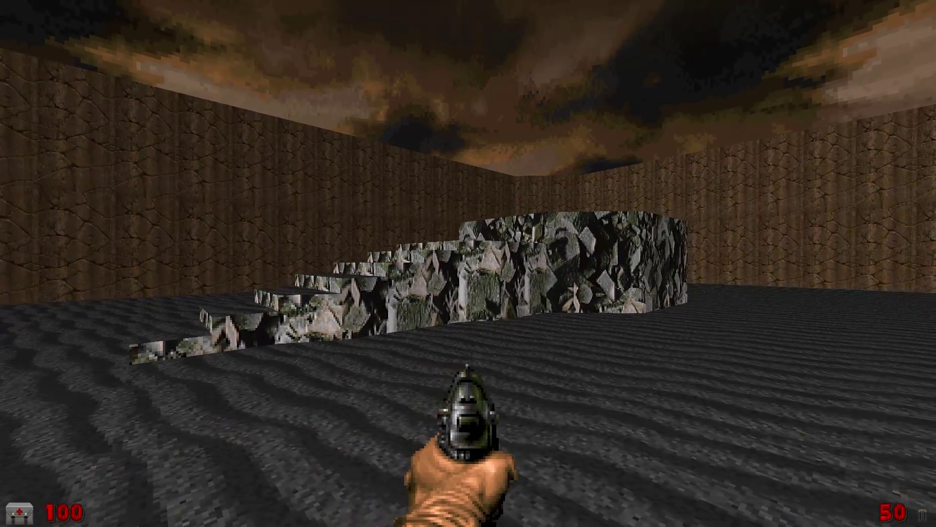
pyautogui.press('w')
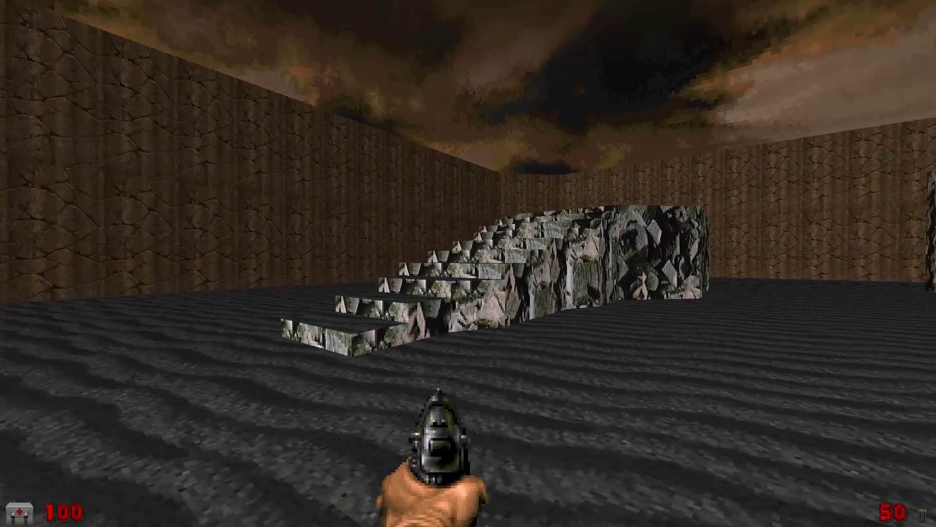
pyautogui.press('w')
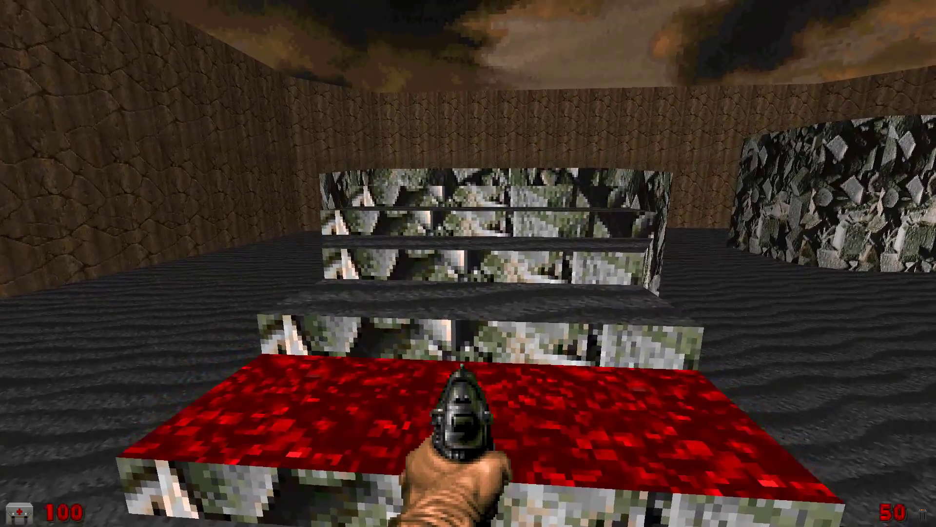
pyautogui.press('w')
pyautogui.hotkey('alt', 'F4')
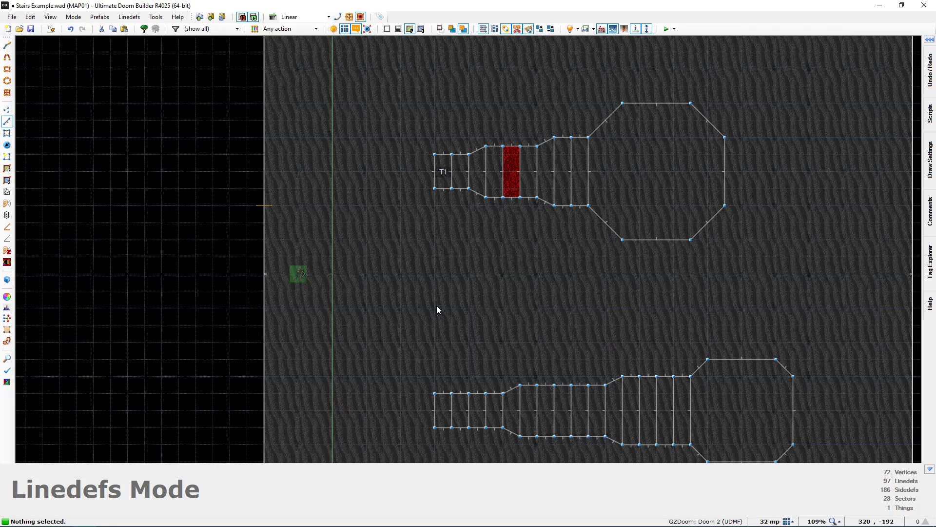
# Examine the red step and its neighbouring steps in Visual Mode and on the 2D map
pyautogui.press('w')
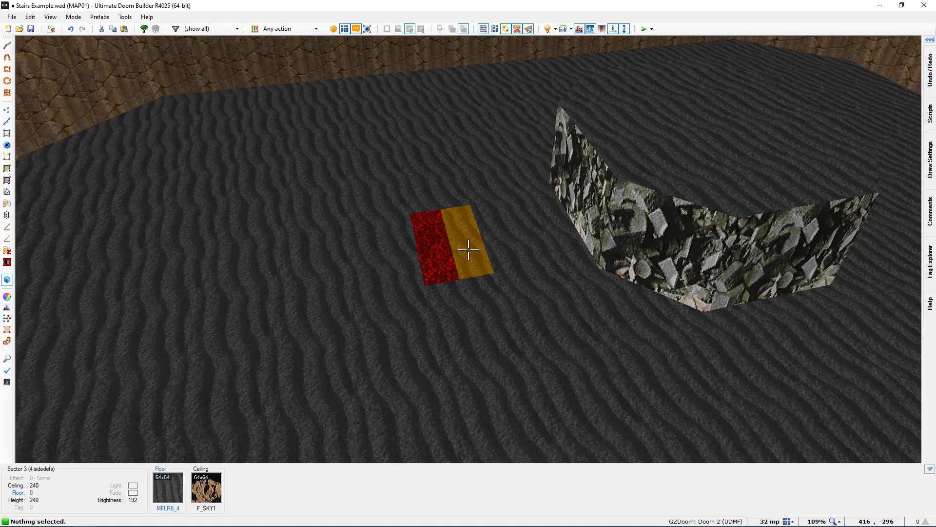
pyautogui.press('q')
pyautogui.moveTo(463, 266); pyautogui.dragTo(425, 417, button='middle')
pyautogui.moveTo(575, 184); pyautogui.dragTo(502, 215, button='middle')
pyautogui.scroll(3, 501, 215)
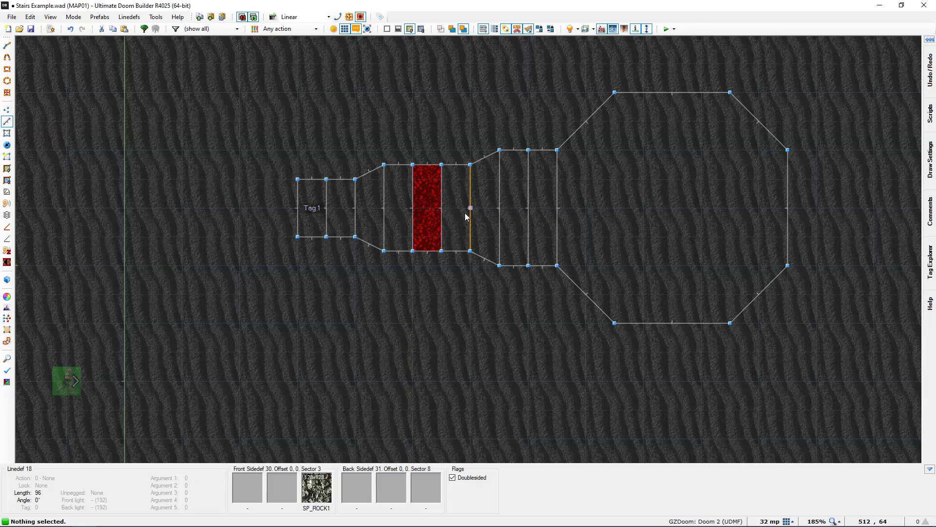
pyautogui.scroll(-2, 466, 219)
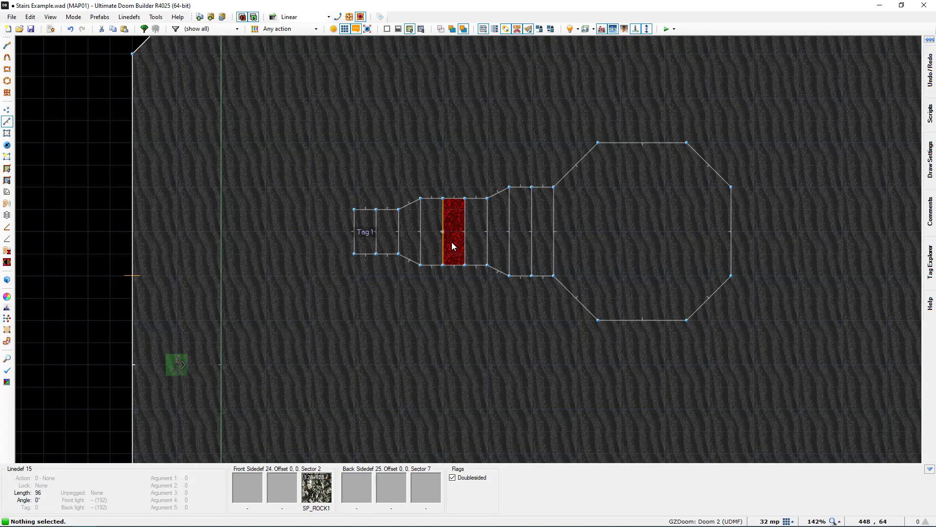
pyautogui.scroll(-1, 452, 241)
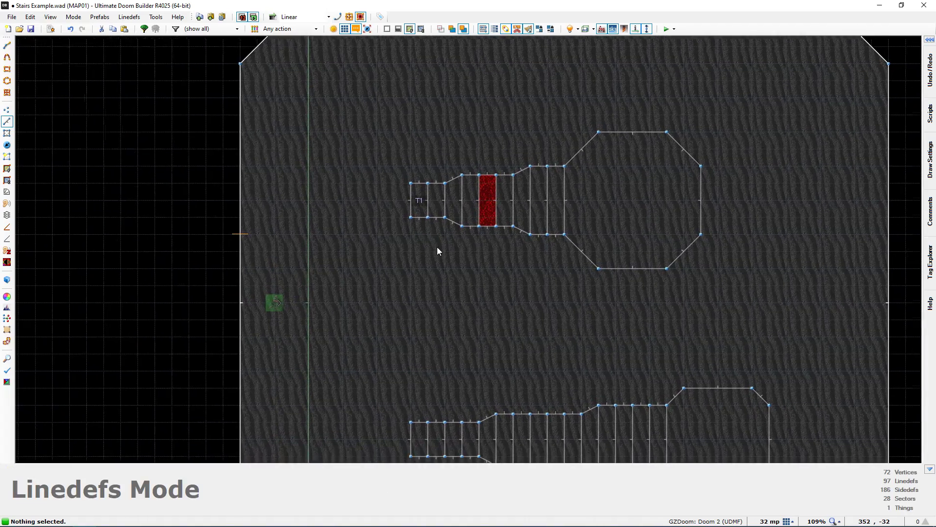
pyautogui.moveTo(437, 247); pyautogui.dragTo(448, 238, button='middle')
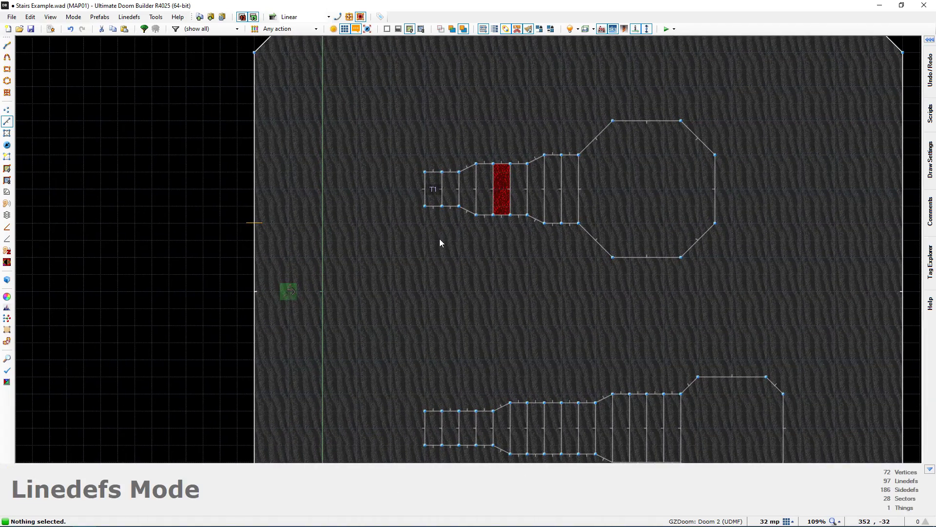
# Open the walk-over trigger linedef's properties and review the available Stairs actions and the Stairs Generic Build option flags without changing them
pyautogui.rightClick(323, 276)
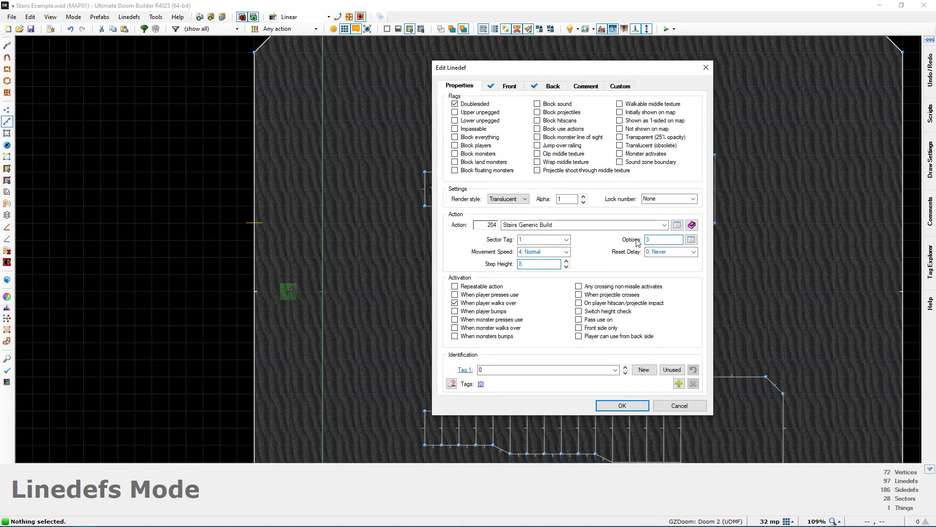
pyautogui.click(676, 225)
pyautogui.scroll(-2, 517, 270)
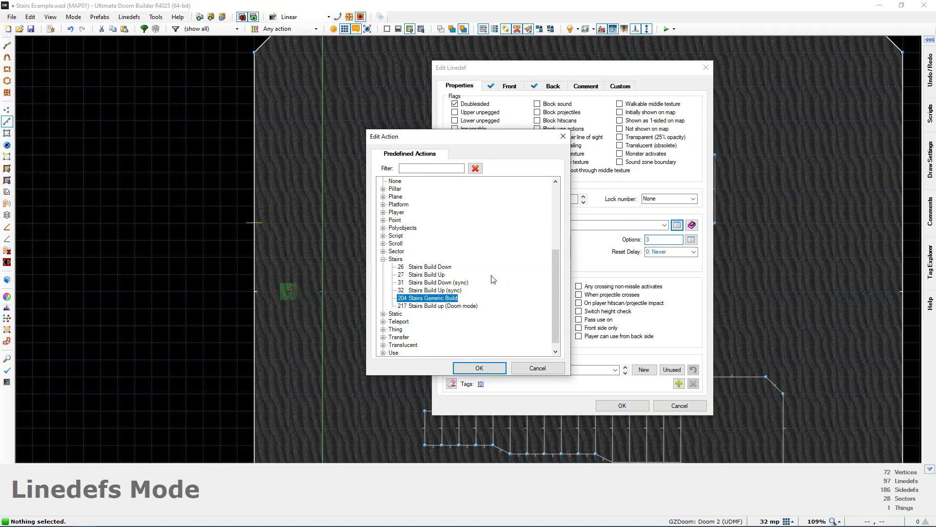
pyautogui.click(430, 275)
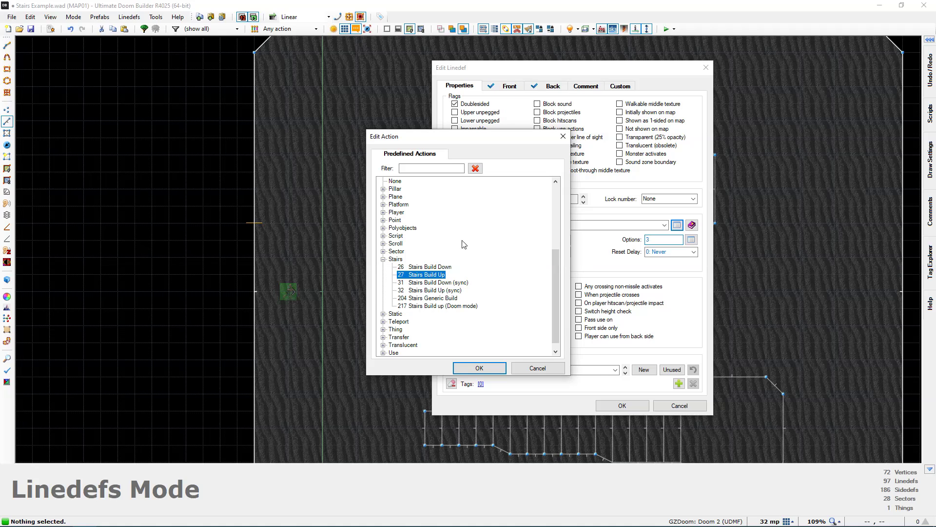
pyautogui.click(563, 136)
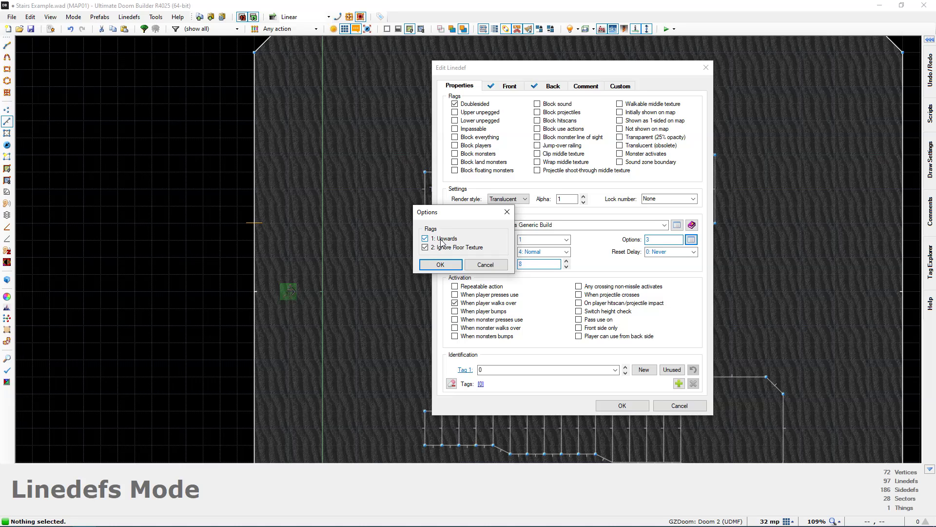
pyautogui.click(496, 265)
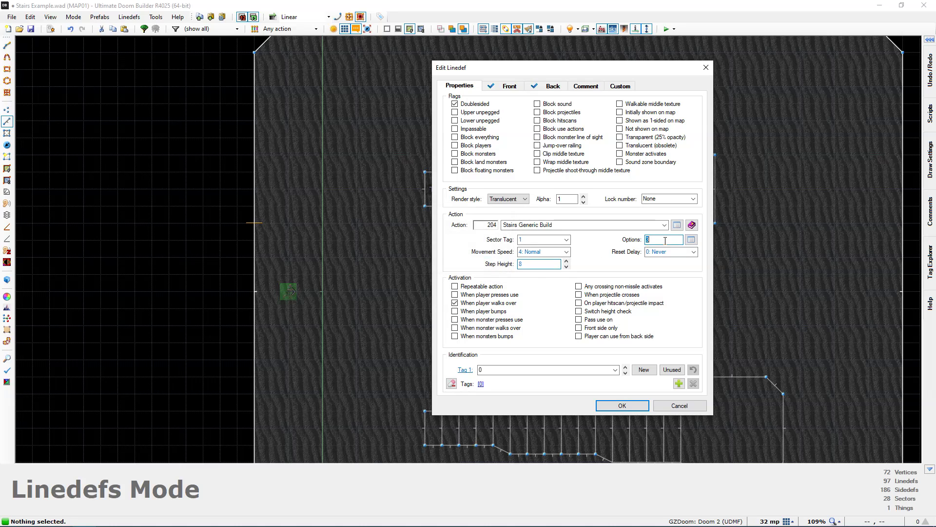
# Compare the Stairs Build Down and Stairs Build Up actions and assign 27 Stairs Build Up to the trigger linedef
pyautogui.click(676, 224)
pyautogui.scroll(-2, 476, 292)
pyautogui.click(436, 275)
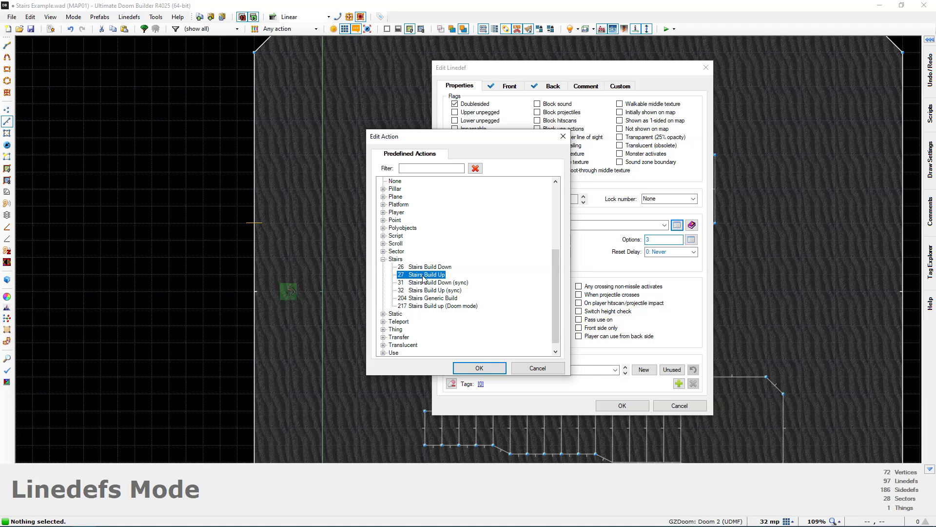
pyautogui.click(422, 268)
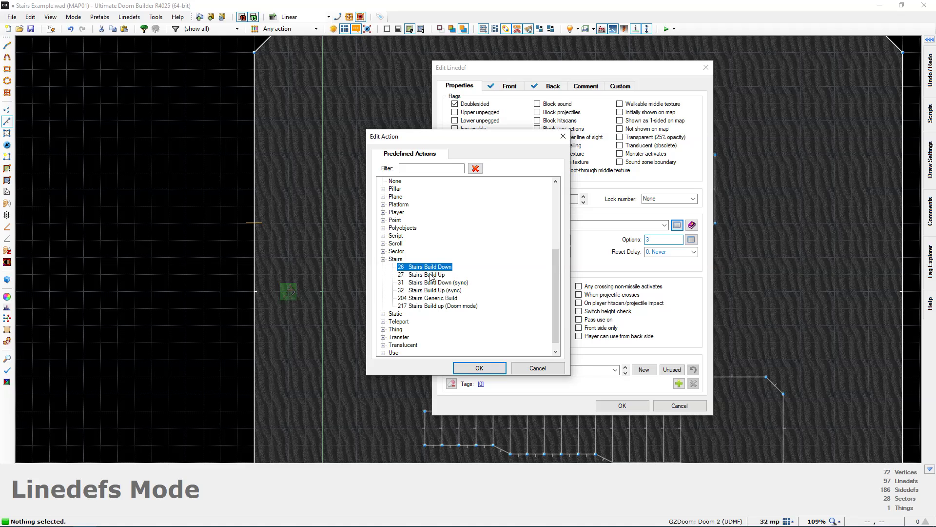
pyautogui.click(431, 274)
pyautogui.click(431, 267)
pyautogui.click(431, 275)
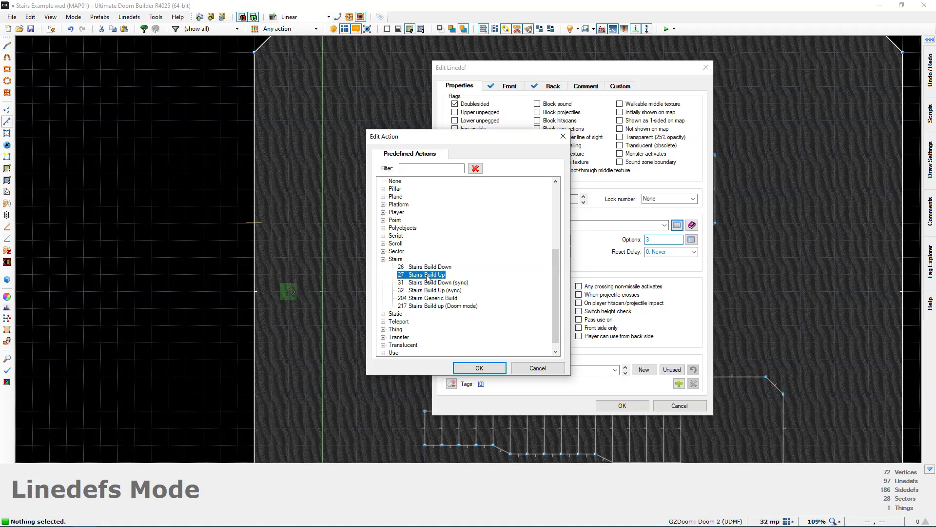
pyautogui.doubleClick(429, 276)
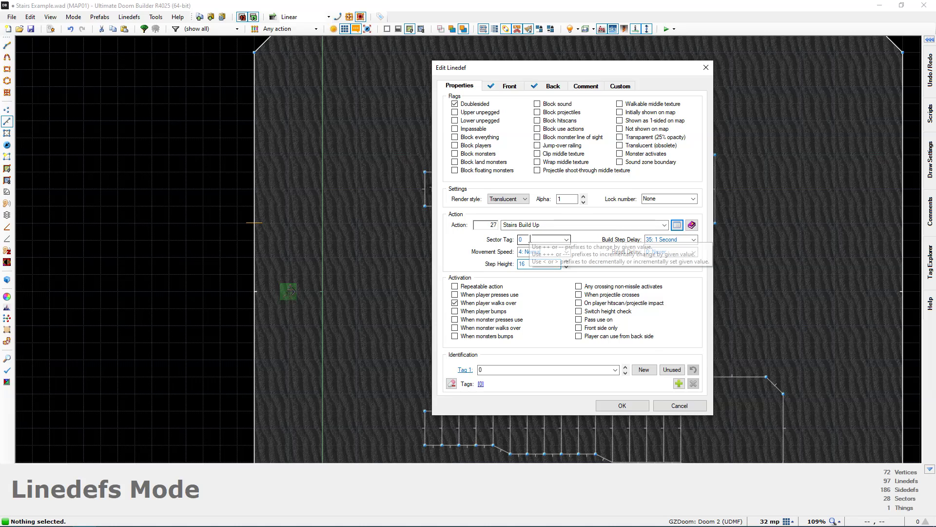
# Set the Stairs Build Up action's sector tag to 1 and its step height to 8
pyautogui.click(535, 239)
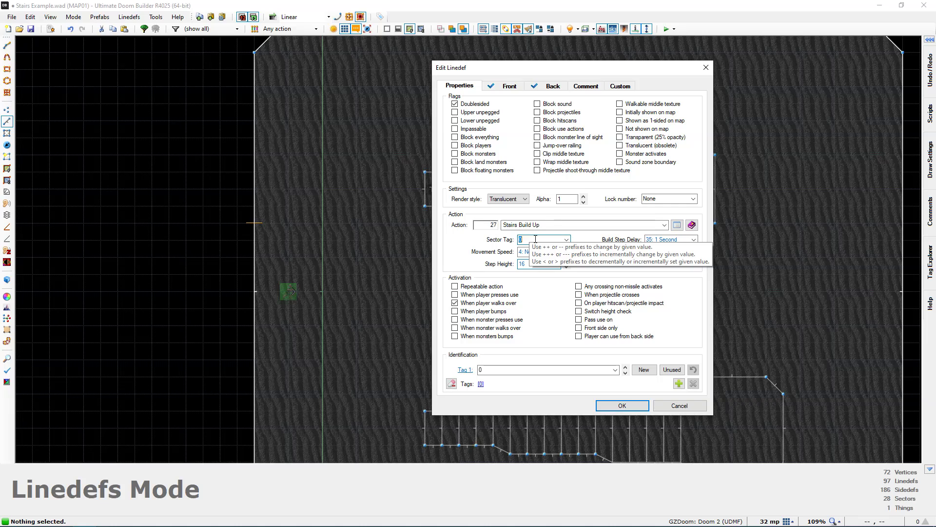
pyautogui.write('1')
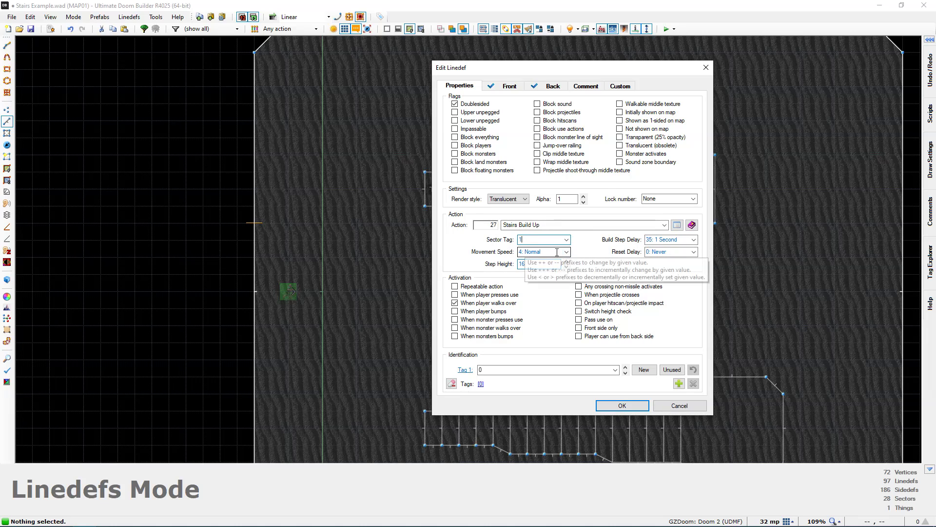
pyautogui.click(540, 264)
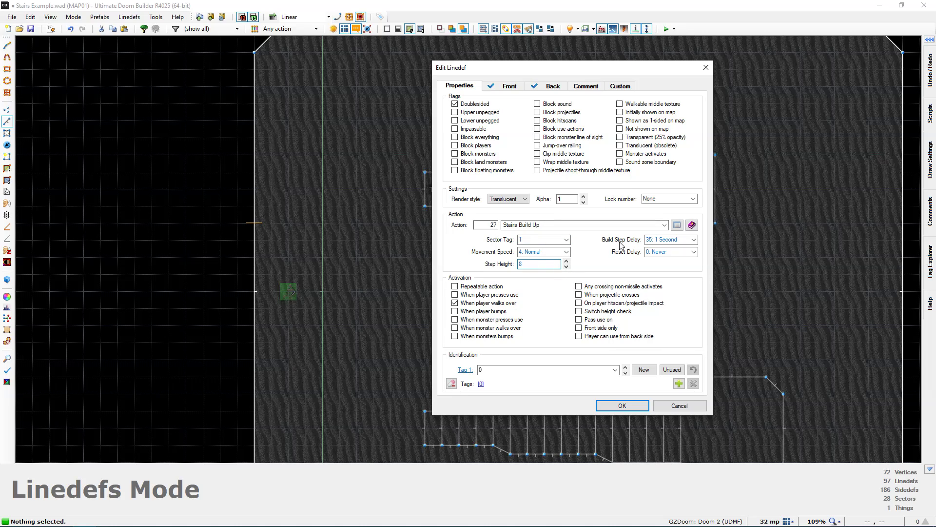
# Set the Stairs Build Up action's build step delay to 0: No delay and recheck the trigger linedef's properties
pyautogui.click(693, 239)
pyautogui.click(666, 248)
pyautogui.click(622, 405)
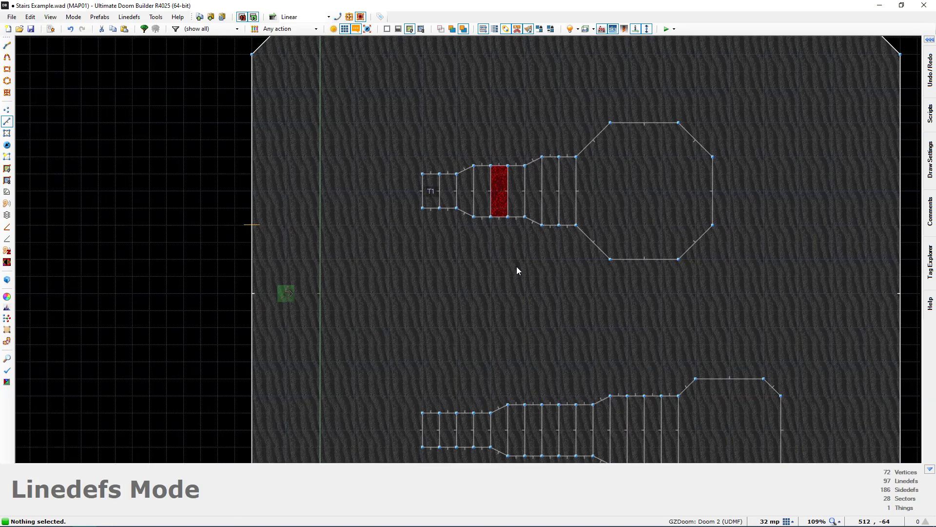
pyautogui.moveTo(517, 266); pyautogui.dragTo(510, 279, button='middle')
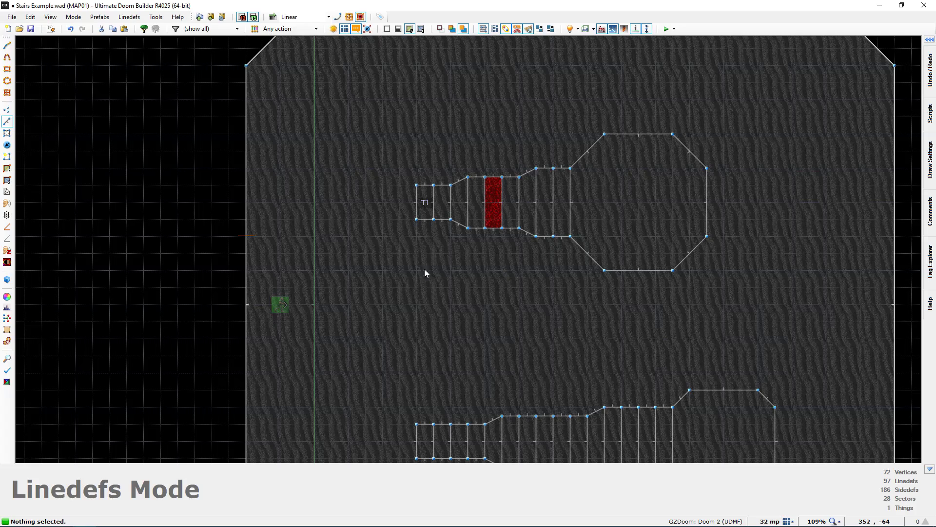
pyautogui.rightClick(479, 310)
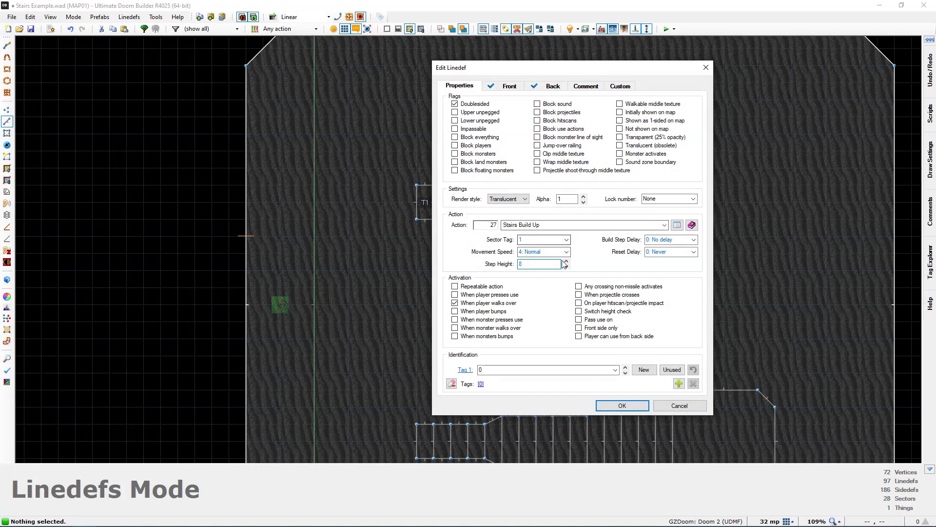
pyautogui.click(622, 408)
# Test the map in game by walking over the trigger line and checking how the staircase rises
pyautogui.moveTo(501, 305); pyautogui.dragTo(506, 323, button='middle')
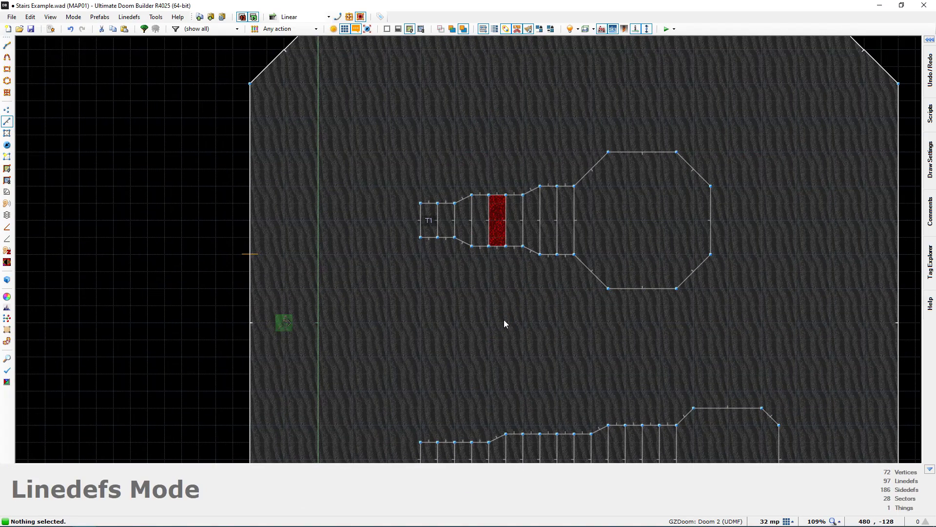
pyautogui.press('F9')
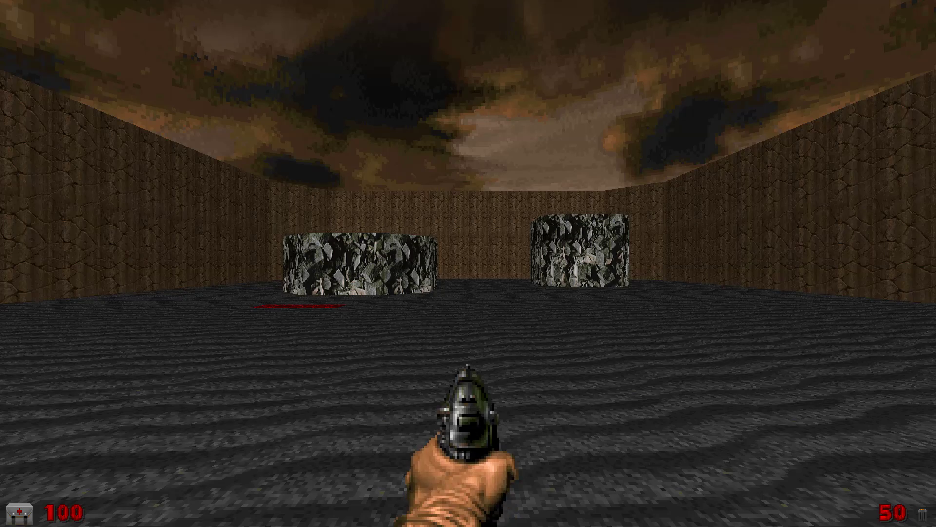
pyautogui.press('w')
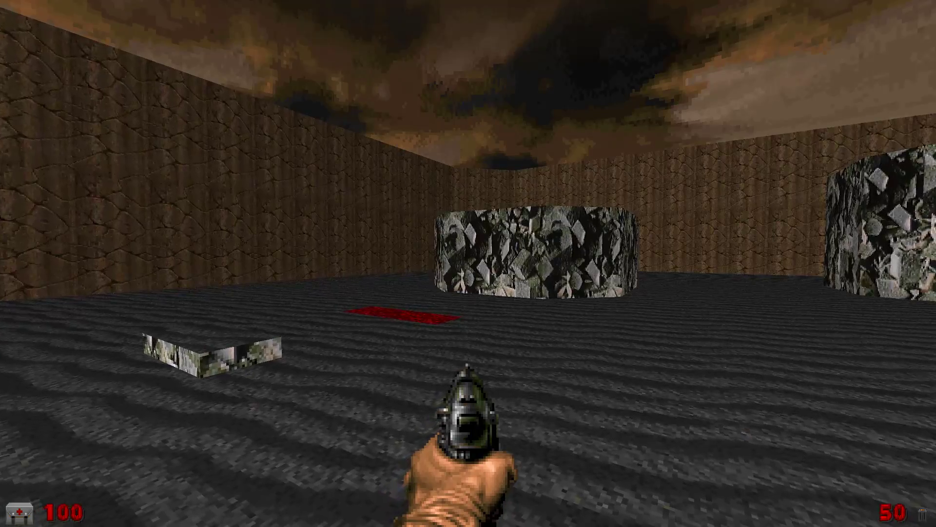
pyautogui.press('d')
pyautogui.press('a')
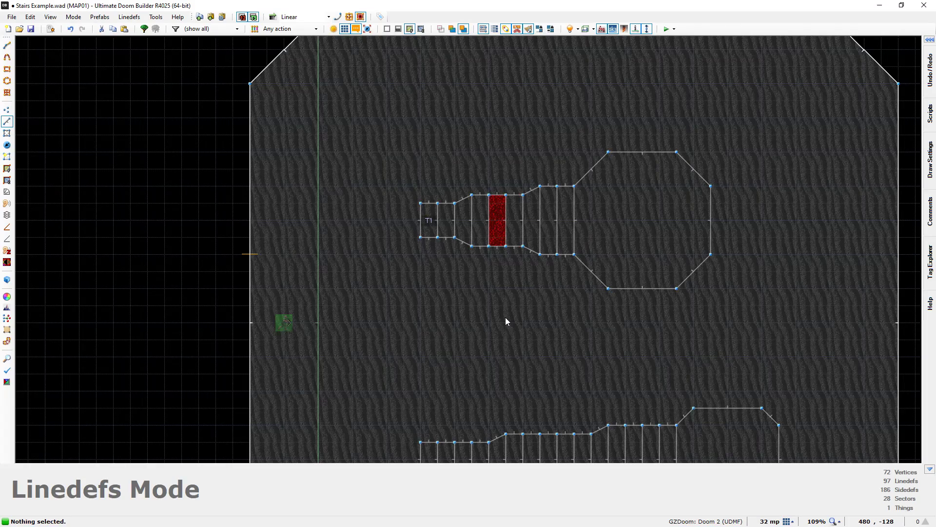
# Raise the floor of the step at the staircase's start to 8 in Visual Mode, compare the neighbouring steps, and undo the change
pyautogui.press('w')
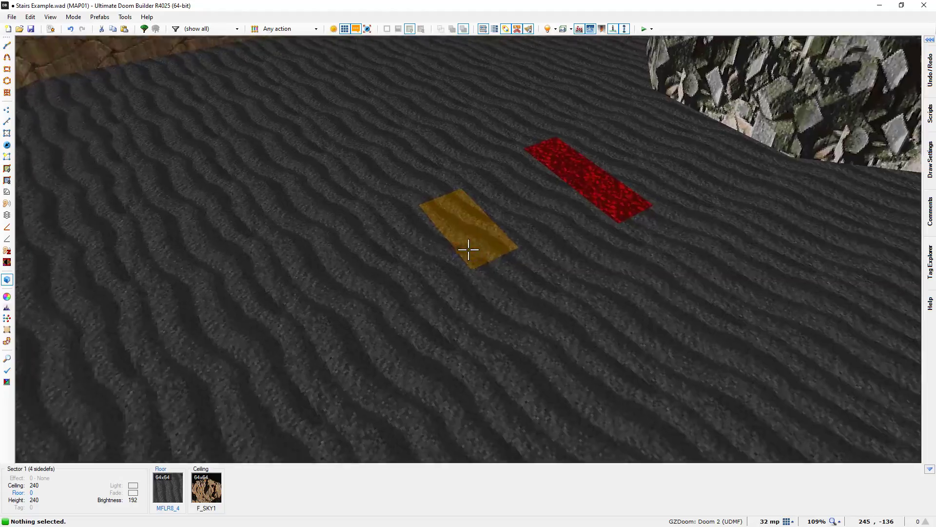
pyautogui.click(468, 249)
pyautogui.scroll(1, 468, 249)
pyautogui.press('c')
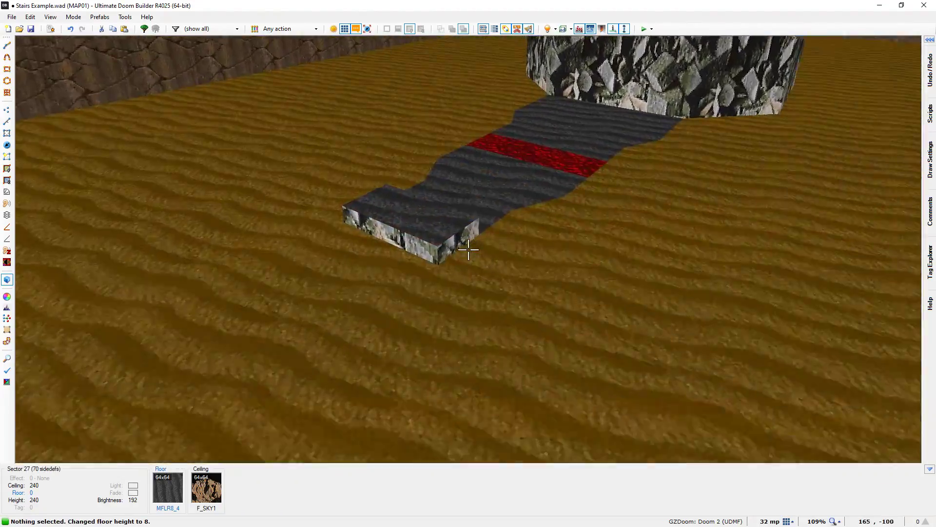
pyautogui.press('d')
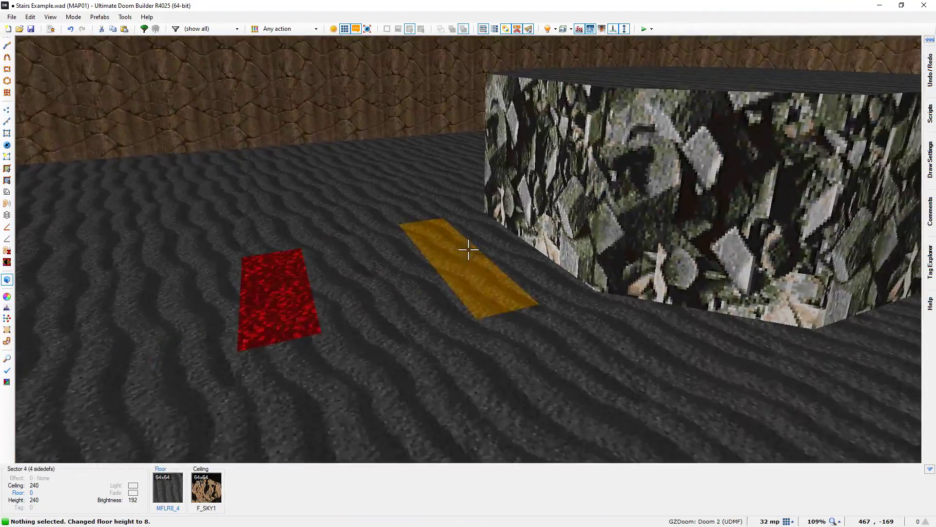
pyautogui.press('a')
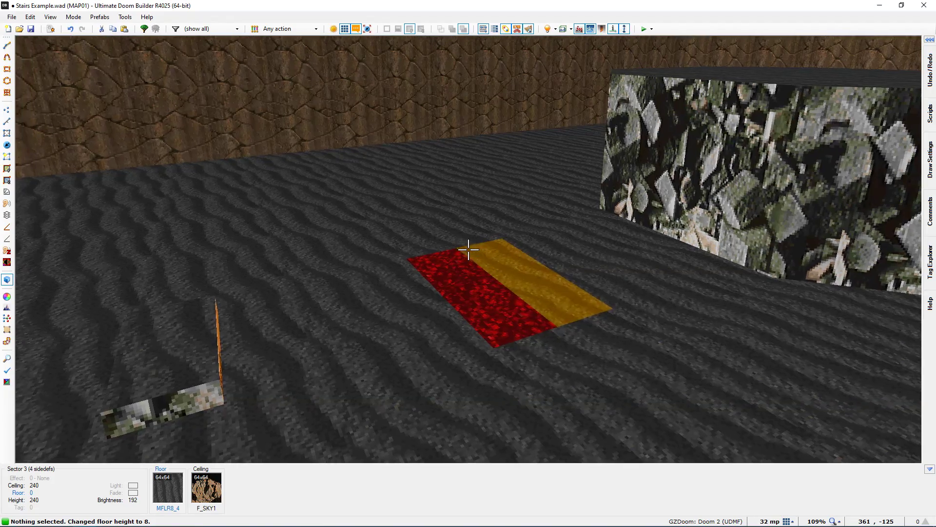
pyautogui.hotkey('ctrl', 'z')
pyautogui.press('q')
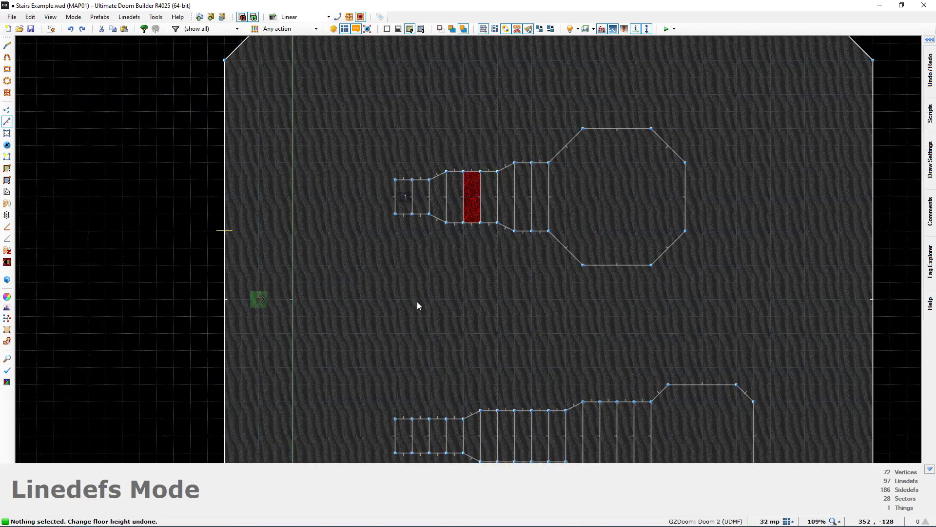
# Review the Stairs Special 1 and Stairs Special 2 sector effects for a stair step without assigning either
pyautogui.press('space')
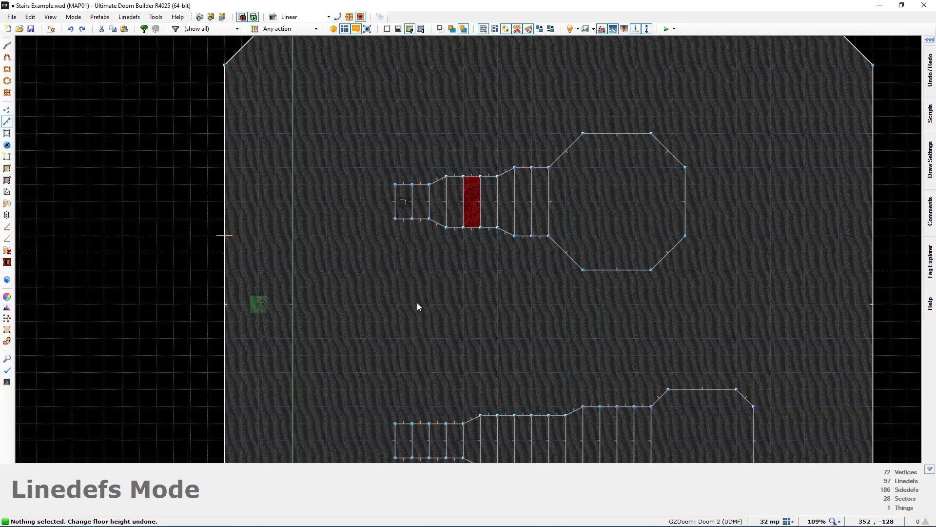
pyautogui.scroll(3, 417, 292)
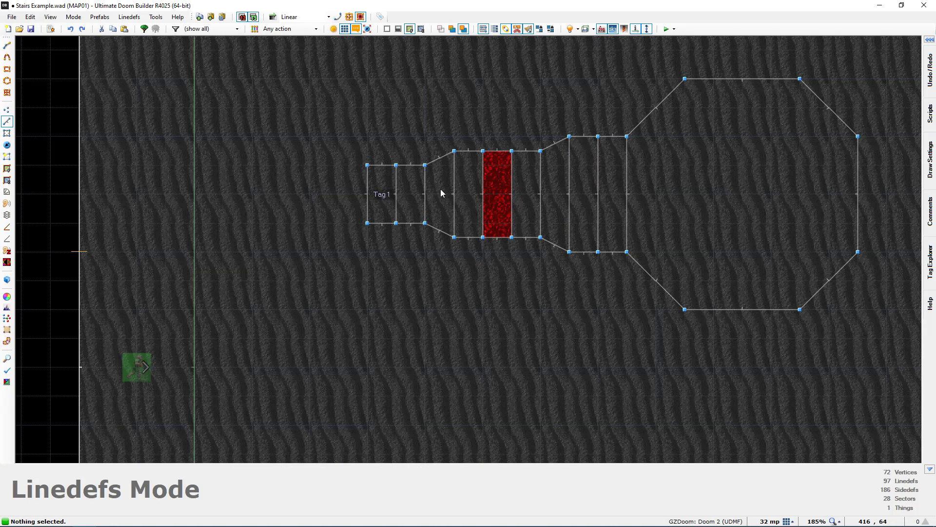
pyautogui.moveTo(441, 211); pyautogui.dragTo(428, 254, button='middle')
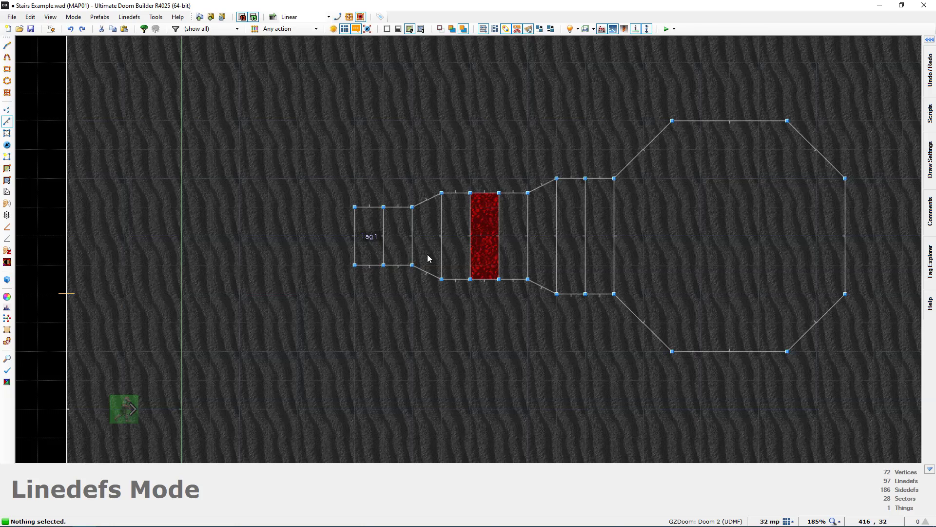
pyautogui.press('s')
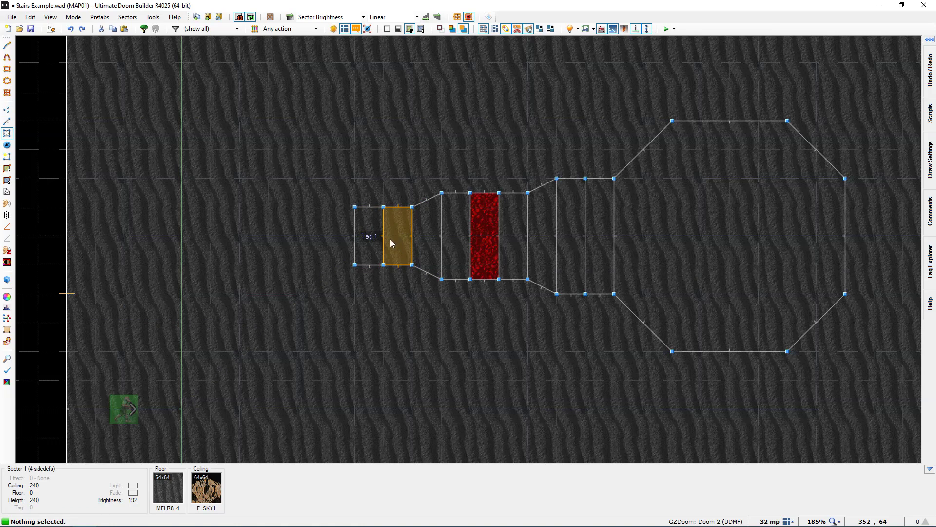
pyautogui.rightClick(421, 236)
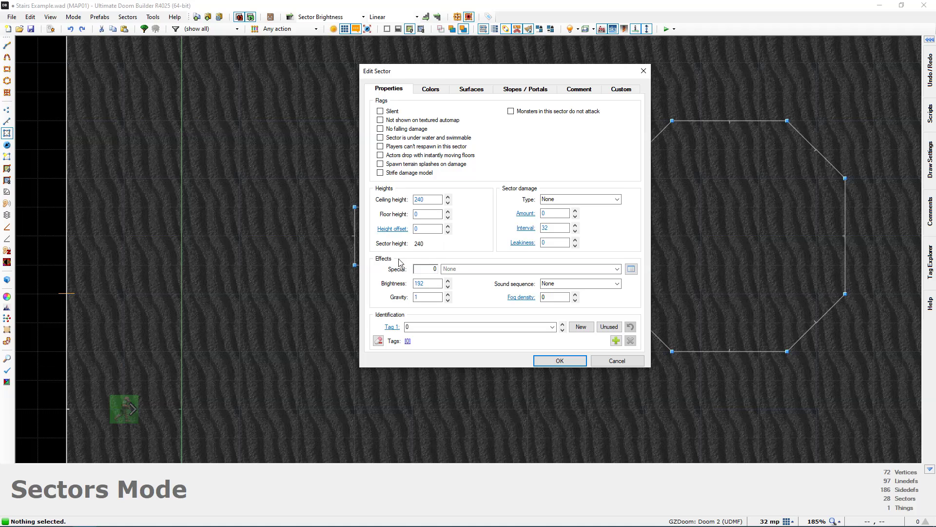
pyautogui.click(631, 269)
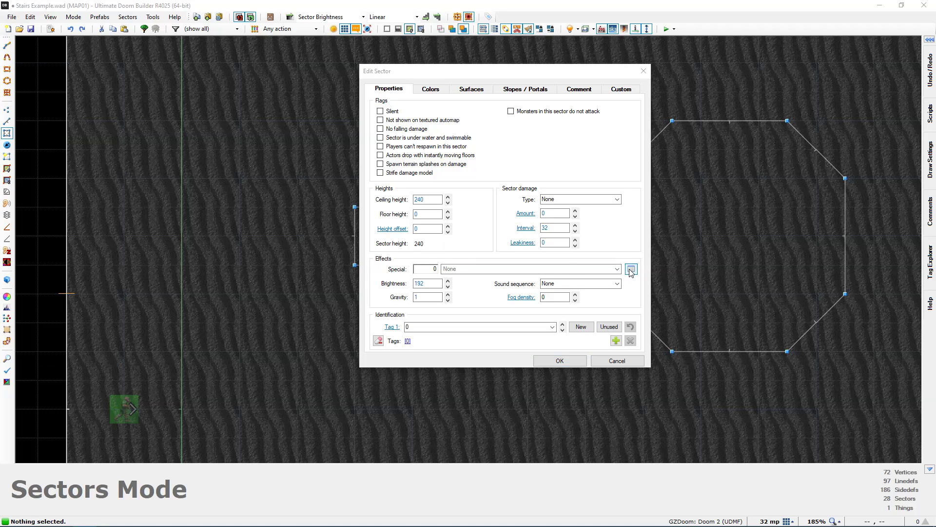
pyautogui.click(436, 234)
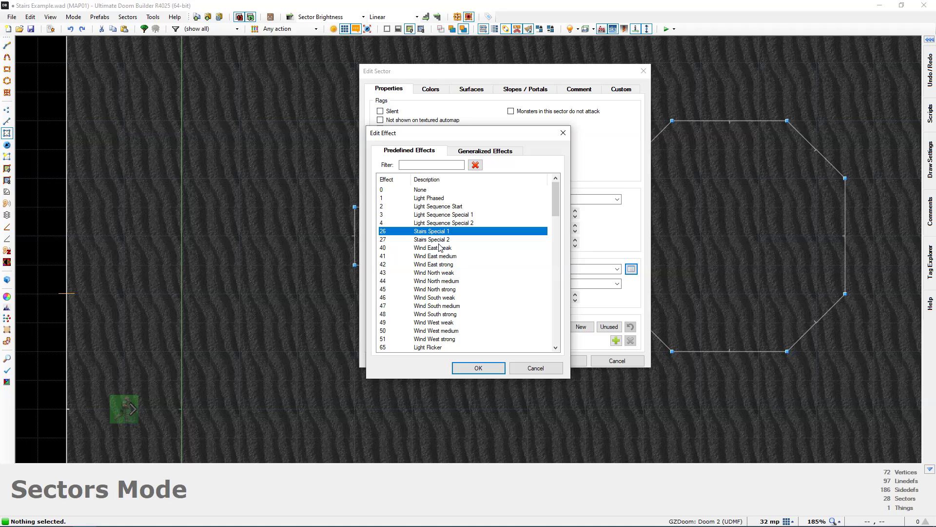
pyautogui.click(437, 240)
pyautogui.click(437, 232)
pyautogui.click(439, 240)
pyautogui.click(439, 232)
pyautogui.click(427, 240)
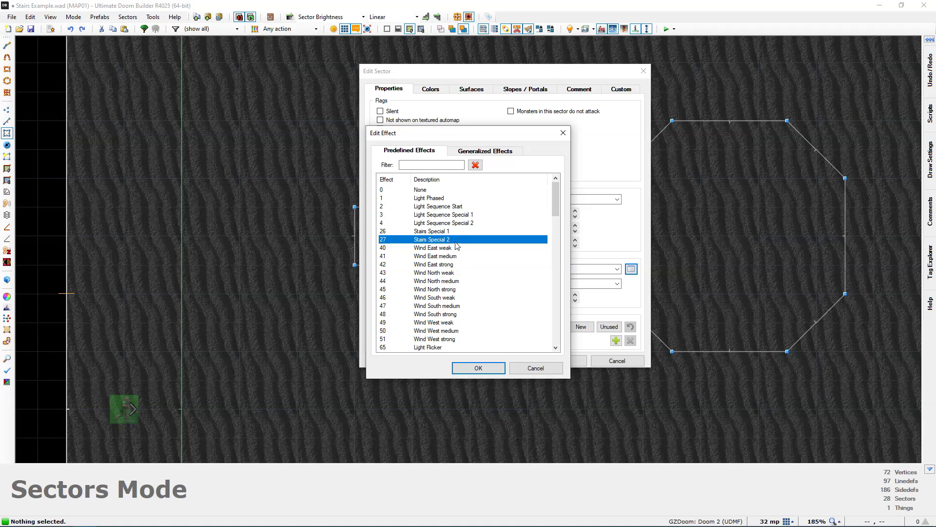
pyautogui.click(535, 368)
pyautogui.click(629, 362)
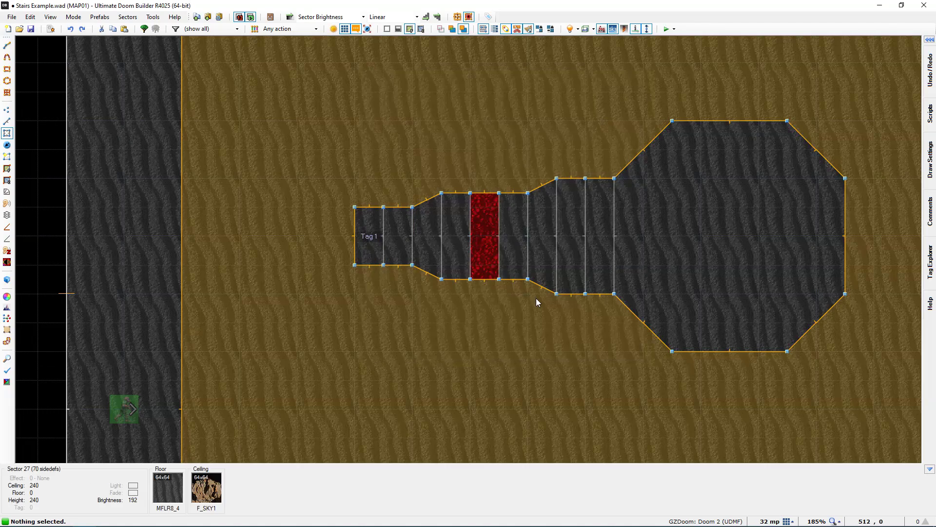
# Assign sector effect 26 Stairs Special 1 to every other stair step, starting with the step tagged 1
pyautogui.moveTo(537, 297); pyautogui.dragTo(490, 304, button='middle')
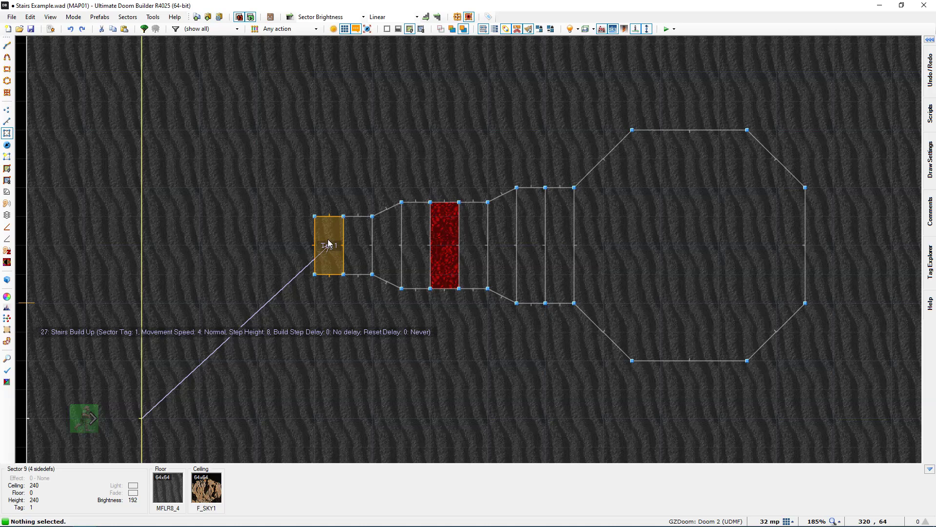
pyautogui.moveTo(329, 242); pyautogui.dragTo(336, 239, button='middle')
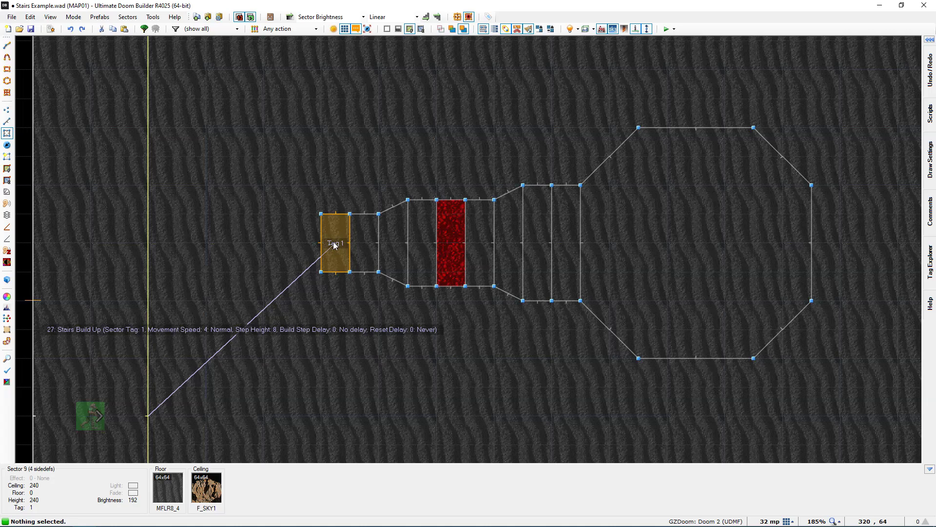
pyautogui.click(335, 245)
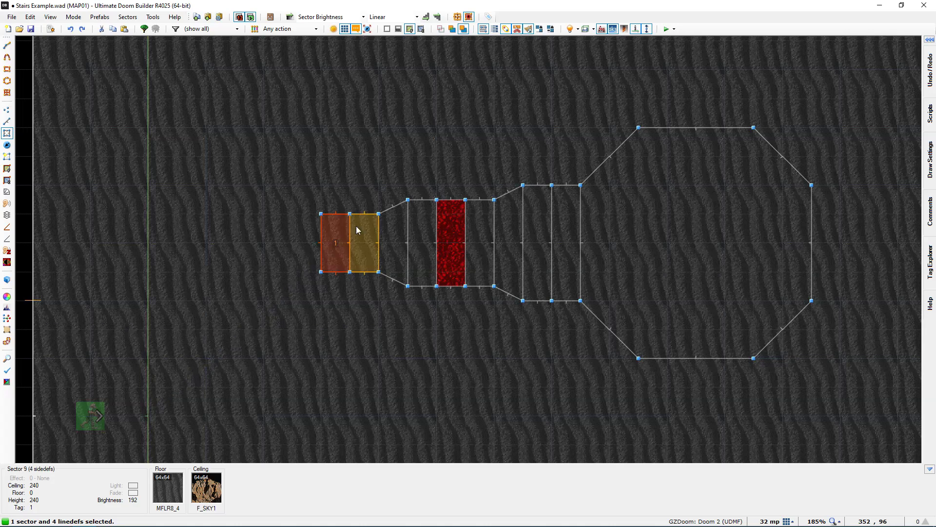
pyautogui.click(392, 239)
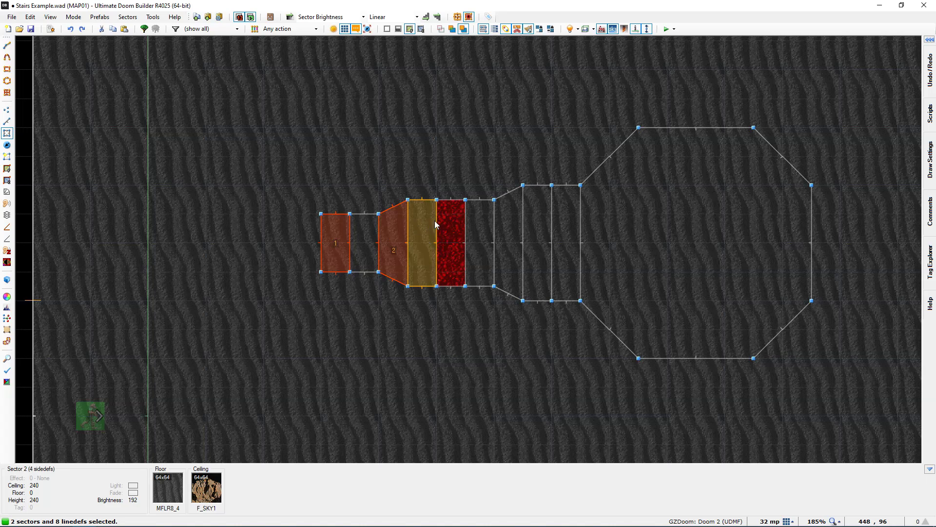
pyautogui.click(453, 238)
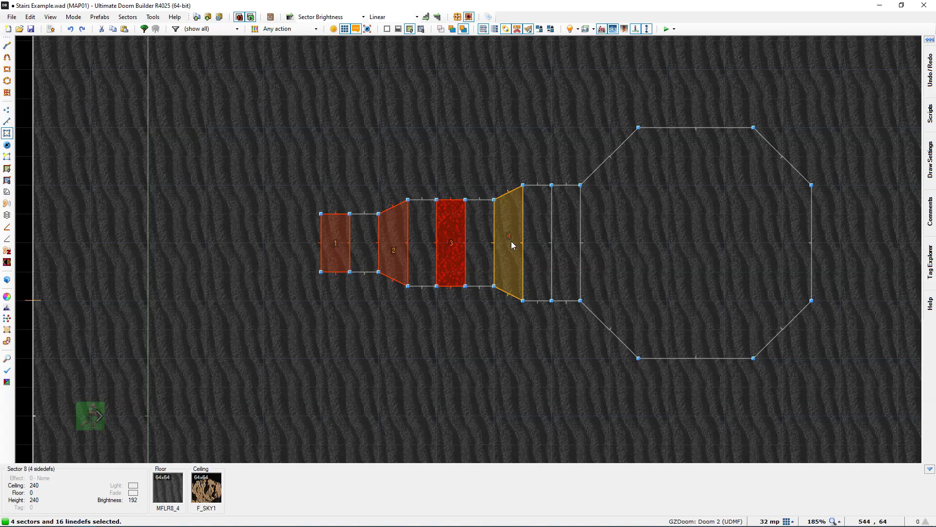
pyautogui.click(565, 229)
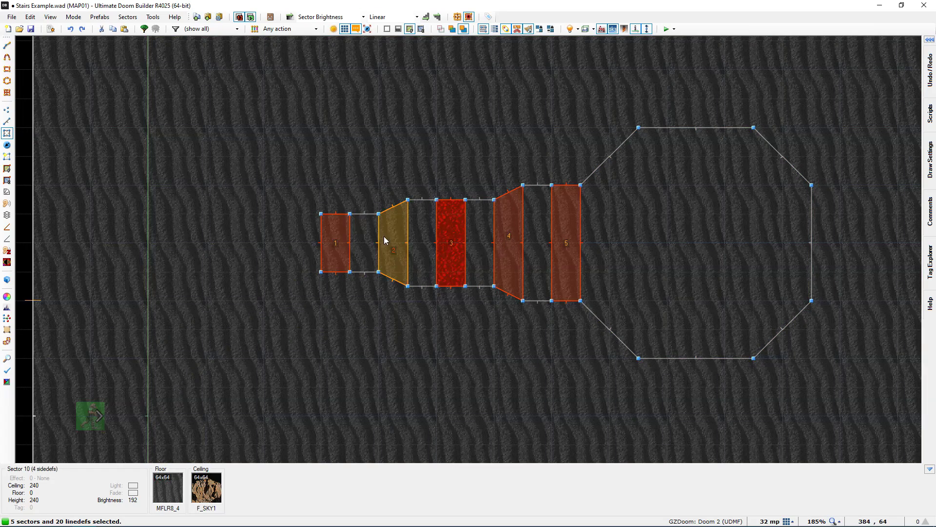
pyautogui.rightClick(338, 242)
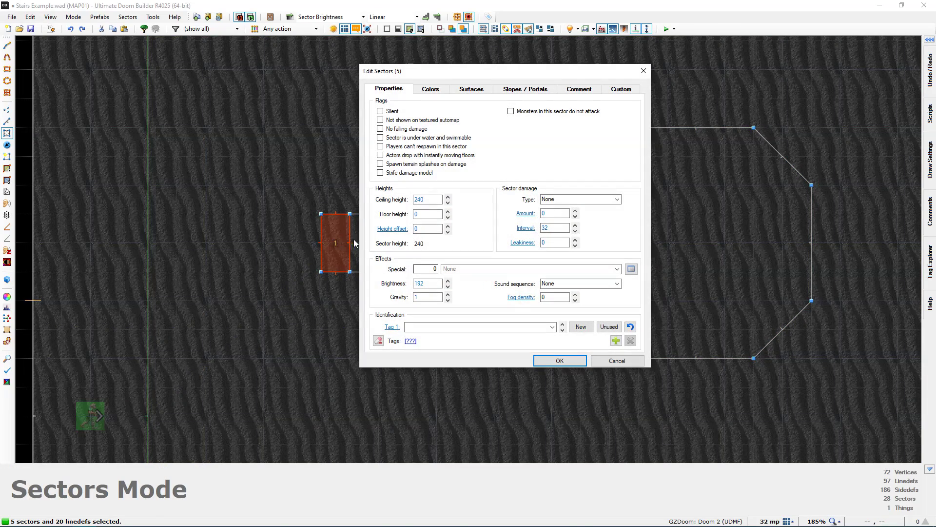
pyautogui.click(631, 269)
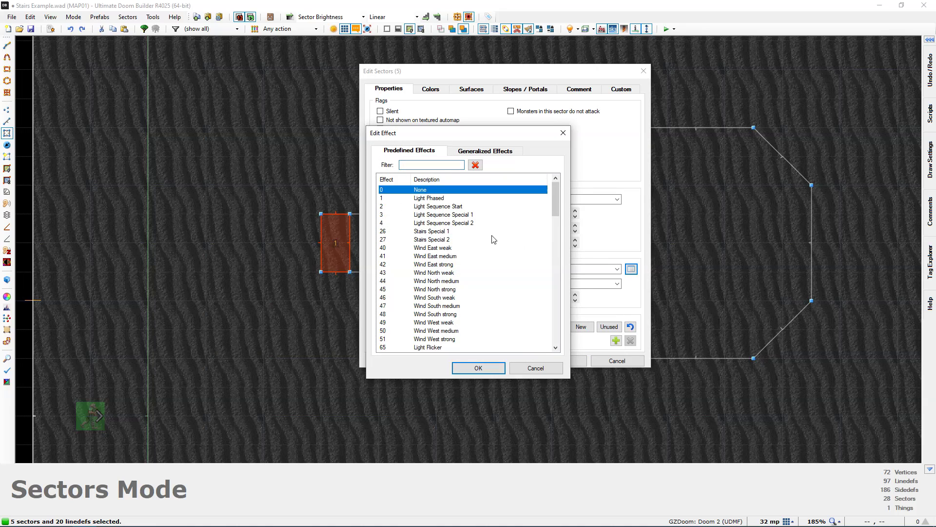
pyautogui.click(420, 232)
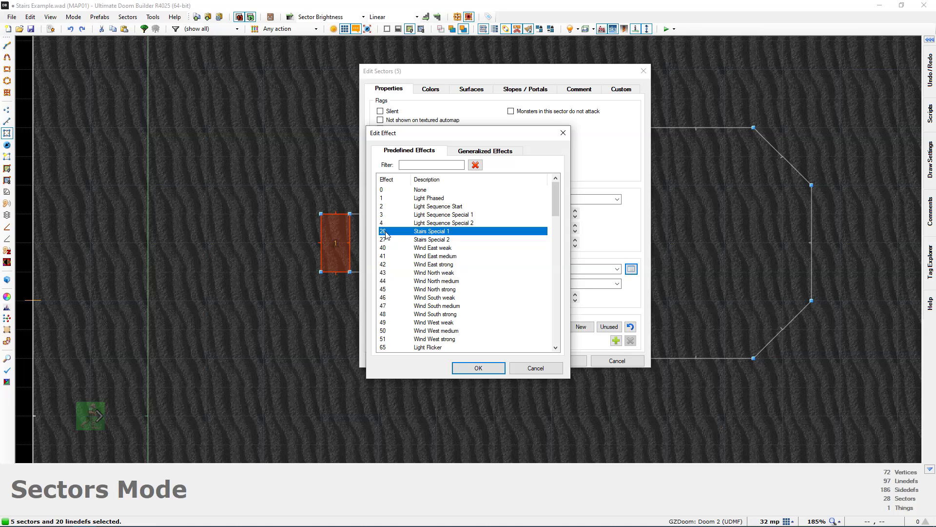
pyautogui.doubleClick(435, 233)
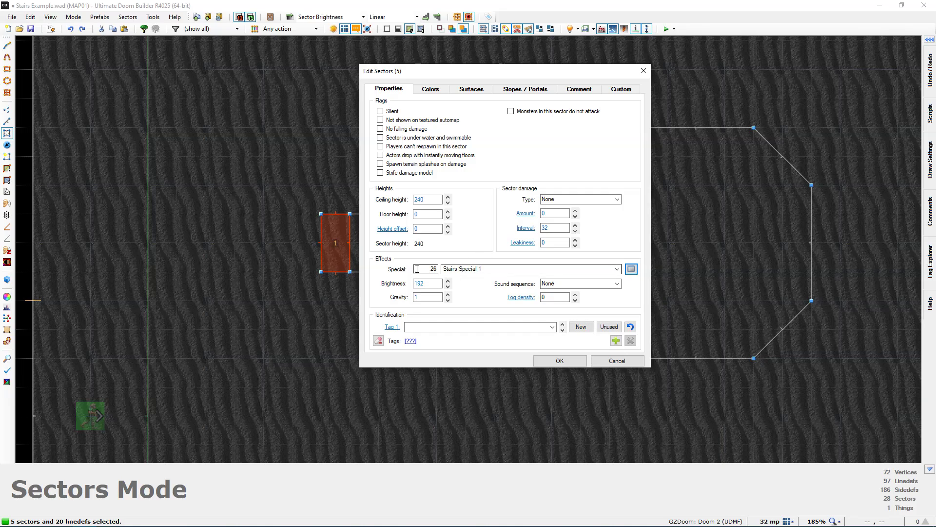
pyautogui.click(560, 361)
pyautogui.press('c')
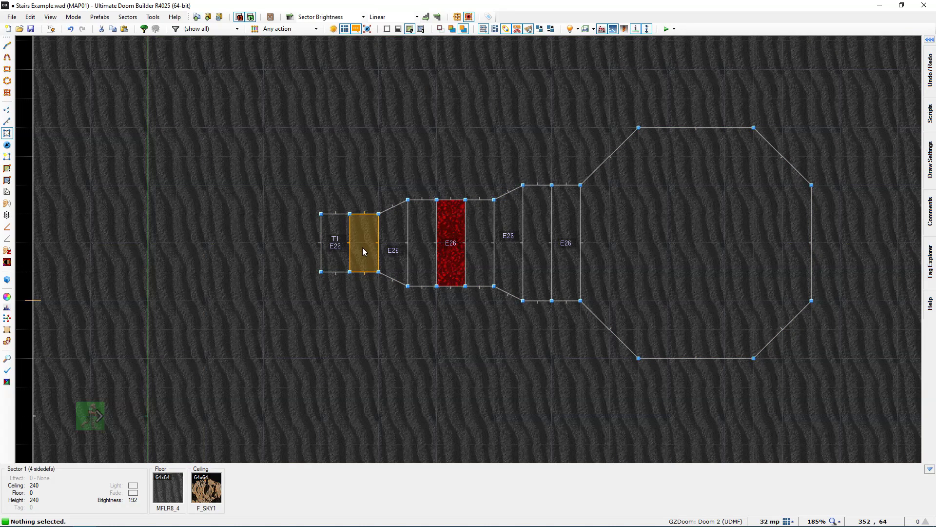
# Assign sector effect 27 Stairs Special 2 to the four stair steps between those that already have Stairs Special 1
pyautogui.click(362, 247)
pyautogui.click(422, 239)
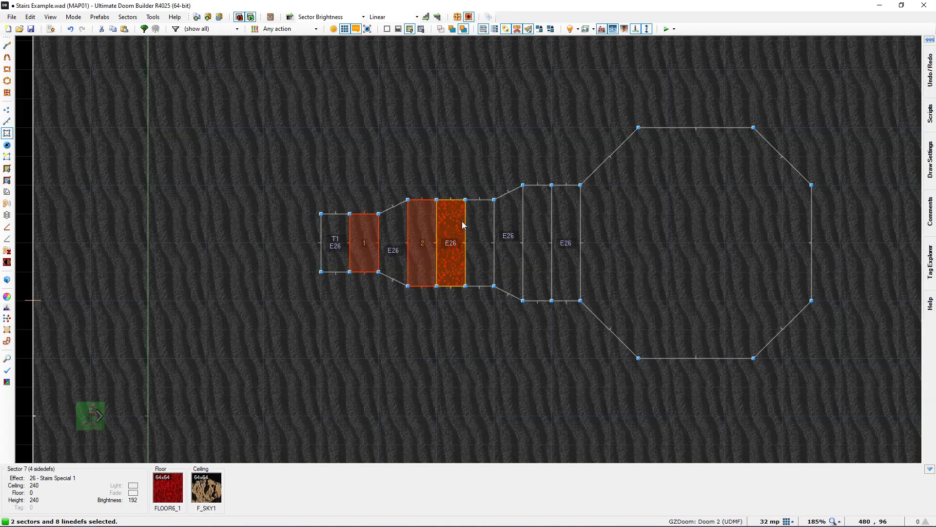
pyautogui.click(479, 243)
pyautogui.click(537, 273)
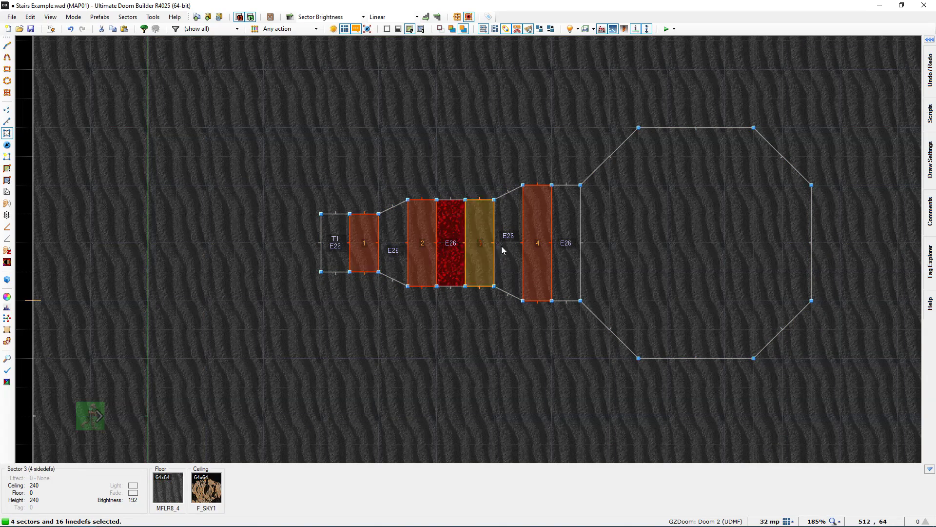
pyautogui.rightClick(366, 237)
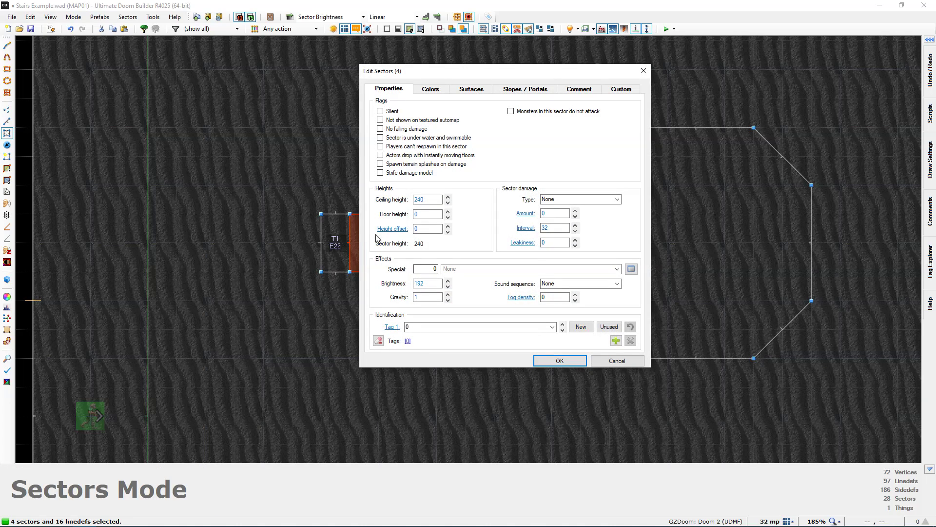
pyautogui.click(632, 270)
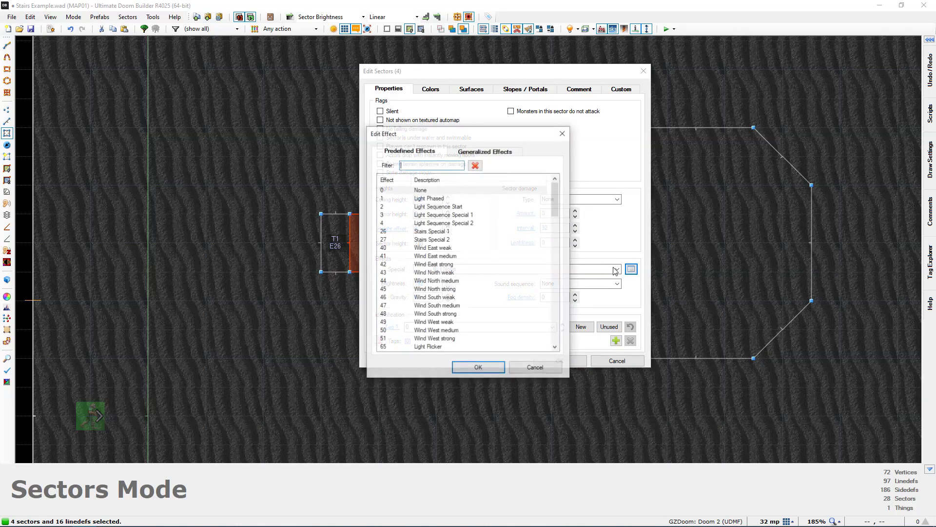
pyautogui.click(430, 240)
pyautogui.doubleClick(431, 240)
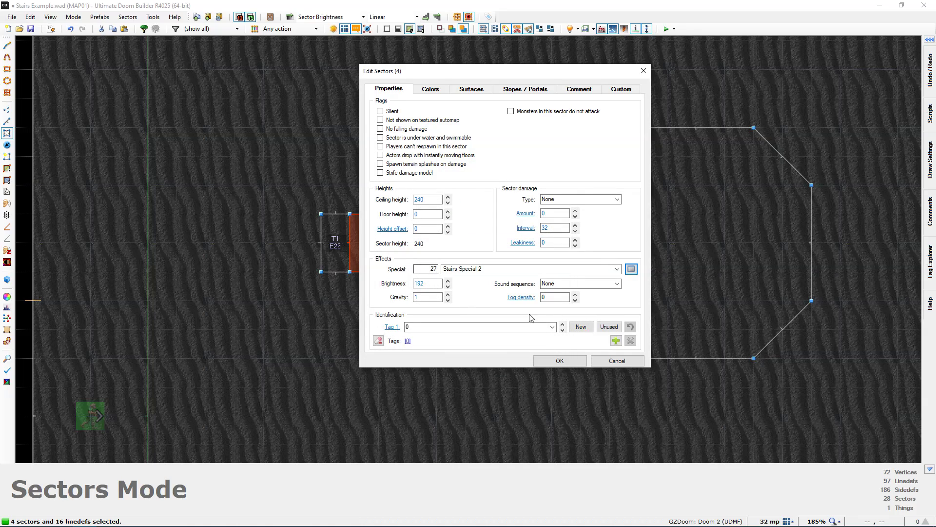
pyautogui.click(559, 363)
pyautogui.click(419, 315)
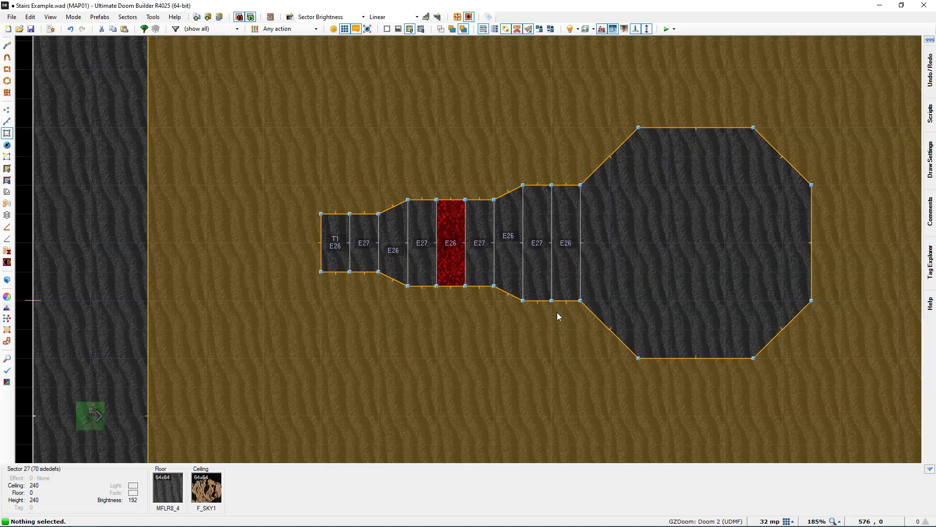
# Test the map in game by crossing the trigger line to check the staircase with its alternating effects, and close the game
pyautogui.scroll(-2, 547, 297)
pyautogui.scroll(2, 460, 261)
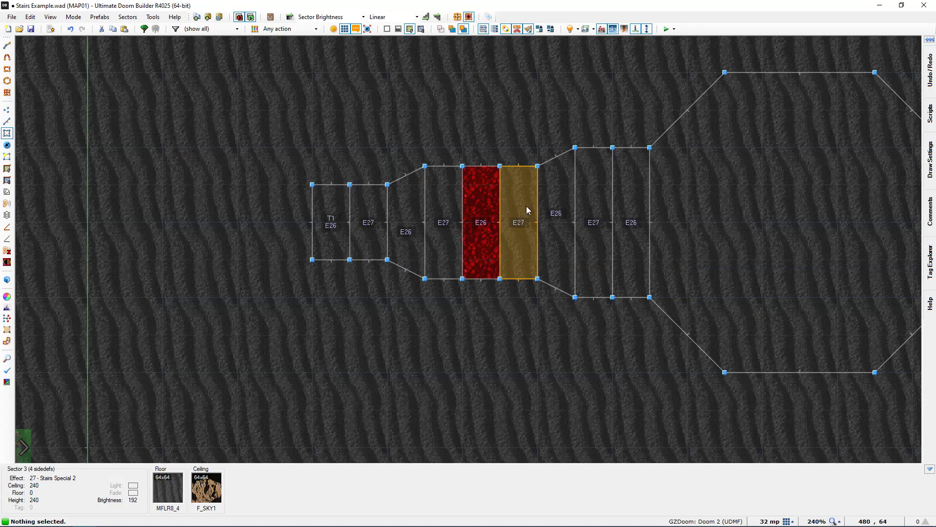
pyautogui.scroll(-5, 504, 220)
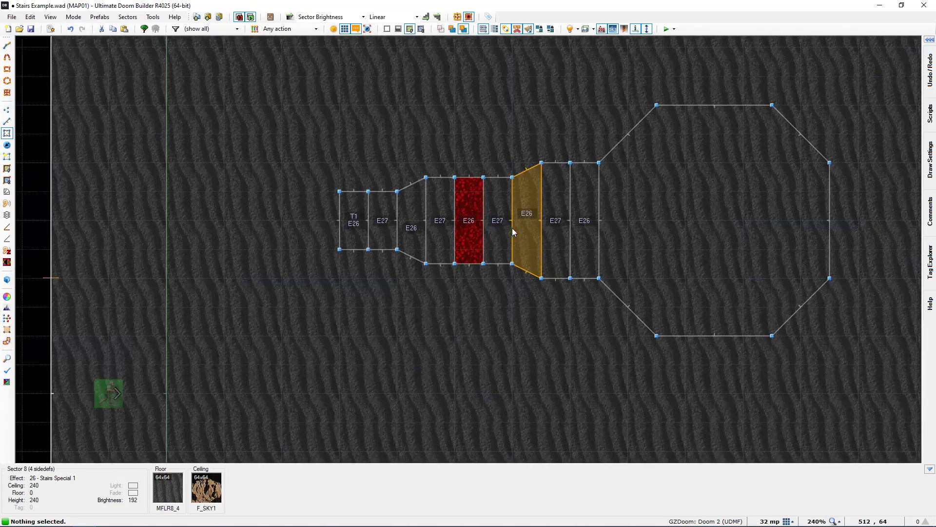
pyautogui.moveTo(503, 215); pyautogui.dragTo(504, 219, button='middle')
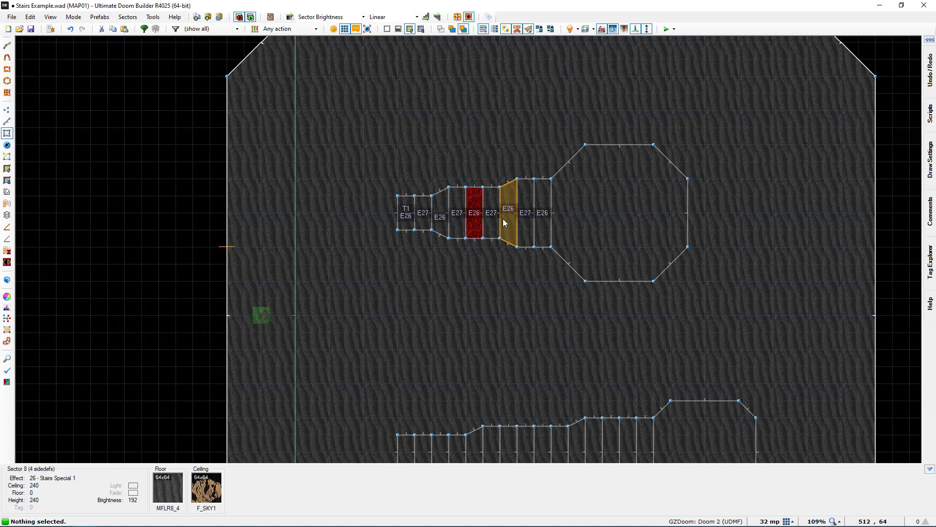
pyautogui.press('l')
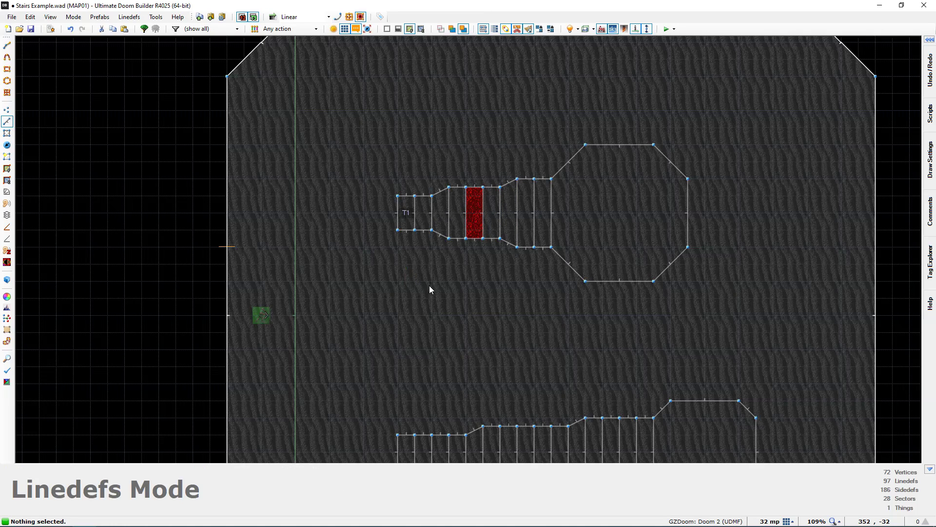
pyautogui.moveTo(429, 285); pyautogui.dragTo(439, 302, button='middle')
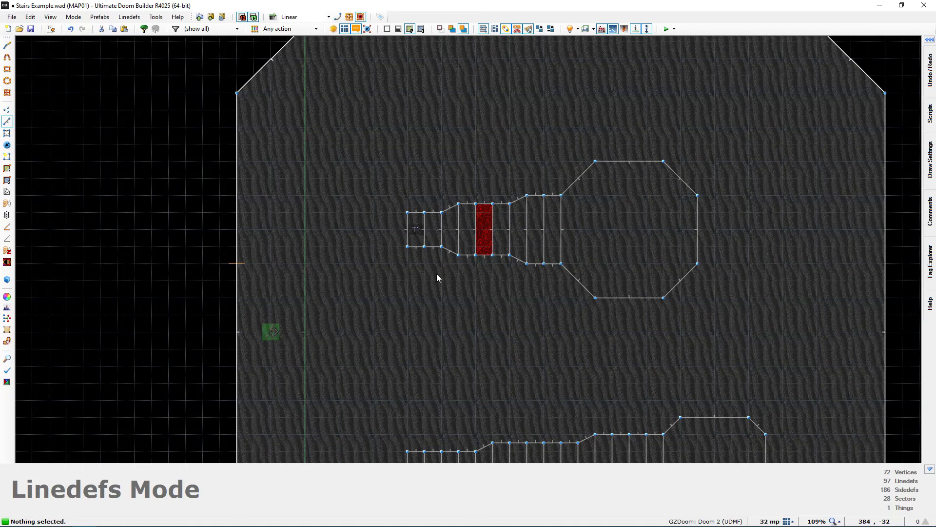
pyautogui.press('F9')
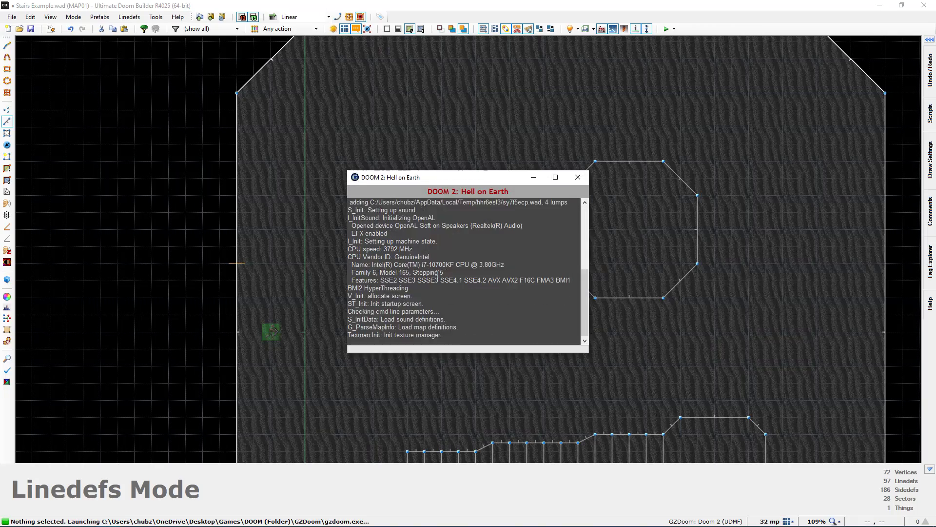
pyautogui.press('w')
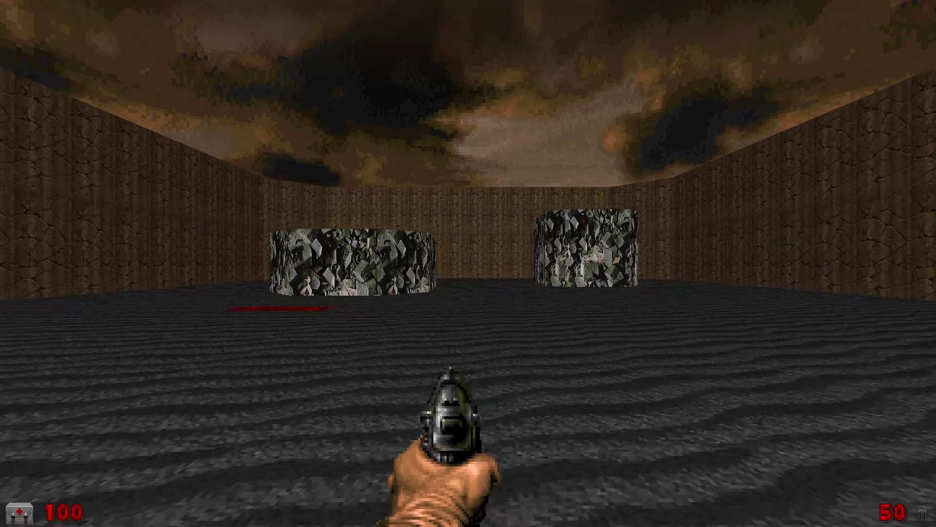
pyautogui.press('w')
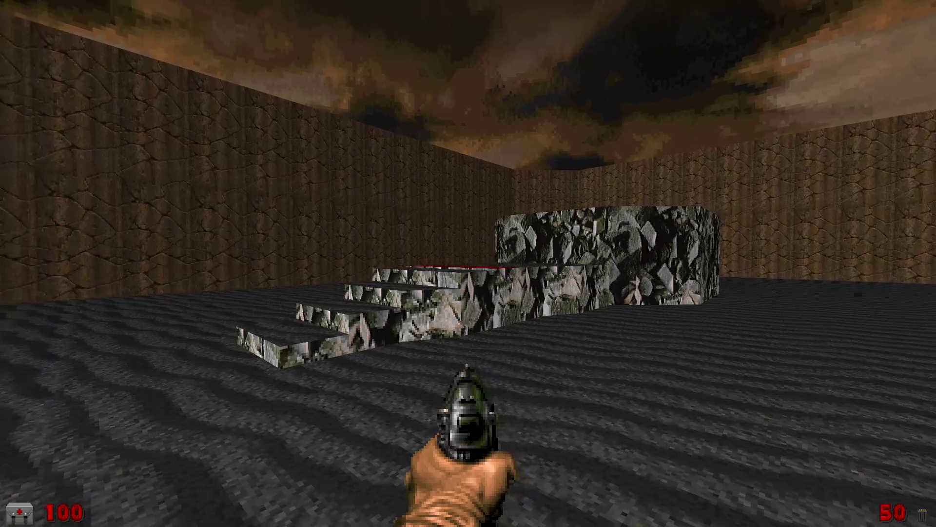
pyautogui.press('d')
pyautogui.press('s')
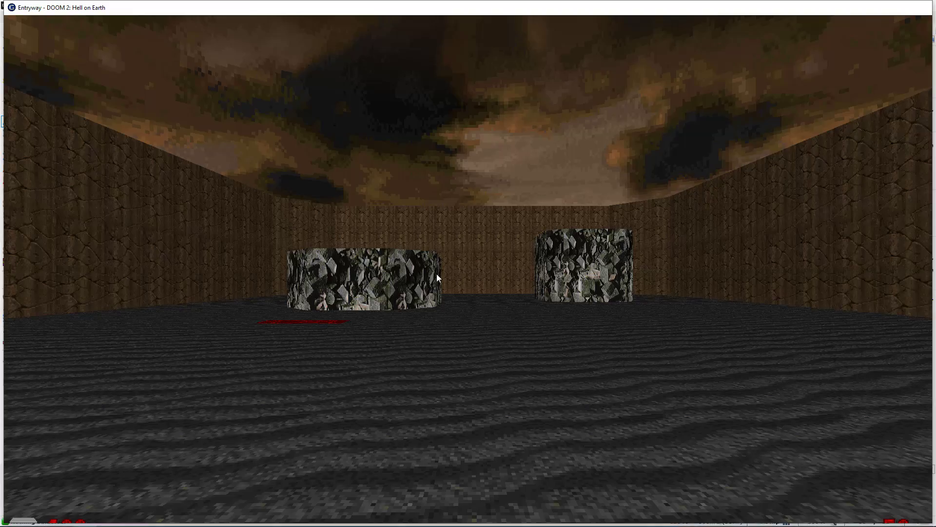
pyautogui.hotkey('alt', 'F4')
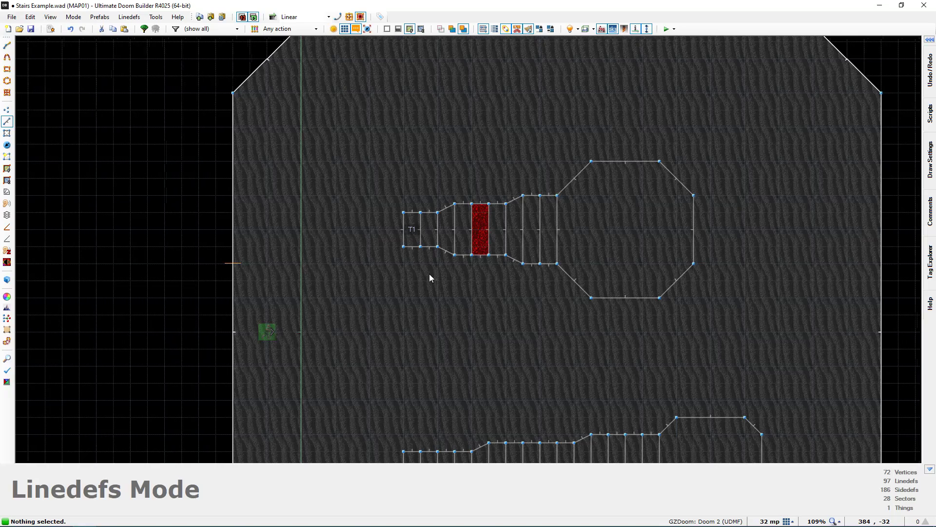
# Change the walk-over trigger linedef's action to 32 Stairs Build Up (sync)
pyautogui.press('s')
pyautogui.scroll(3, 409, 270)
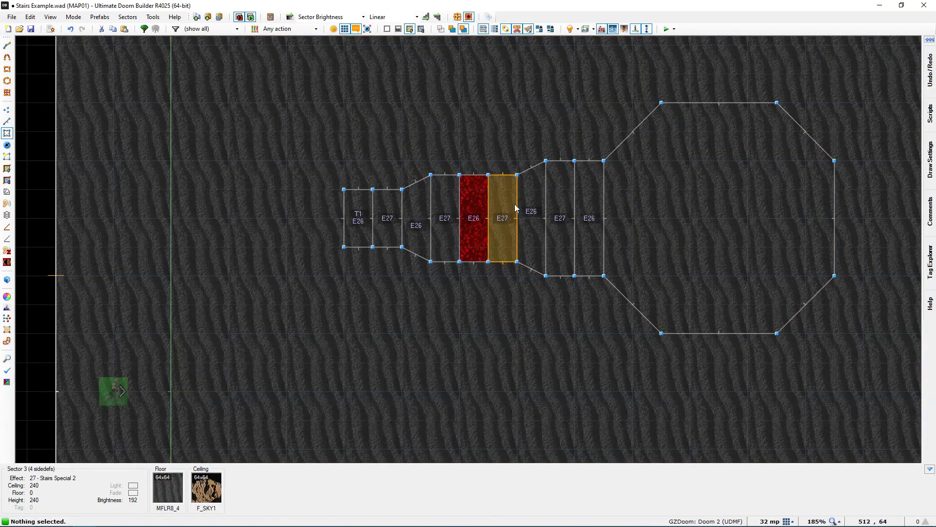
pyautogui.moveTo(359, 229)
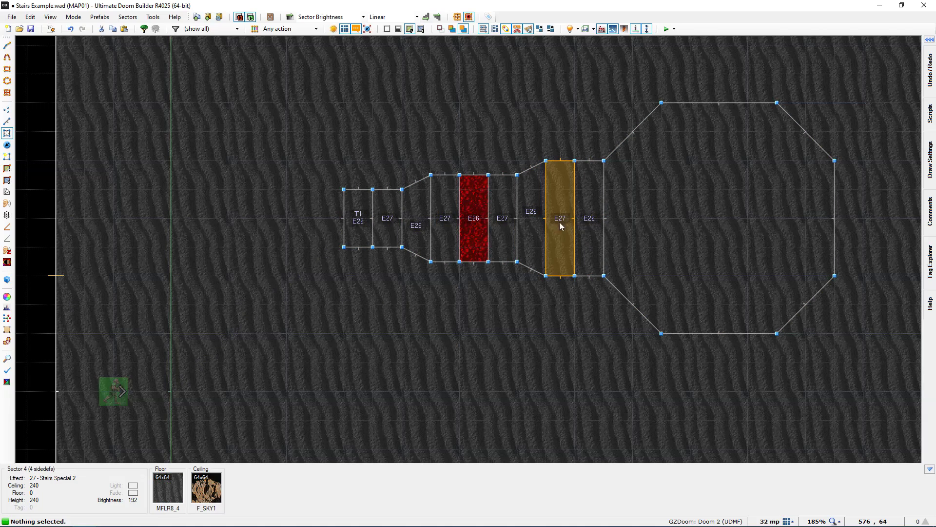
pyautogui.moveTo(382, 224); pyautogui.dragTo(393, 229, button='middle')
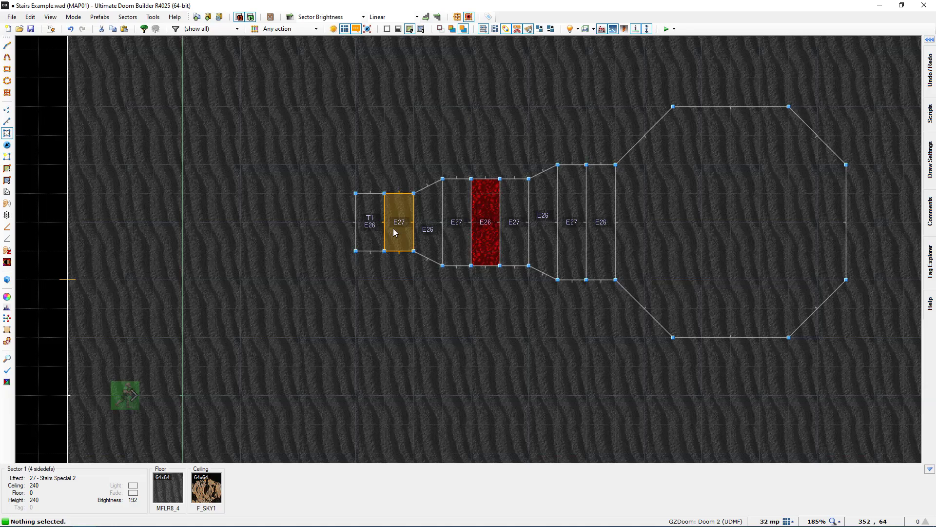
pyautogui.scroll(-4, 395, 232)
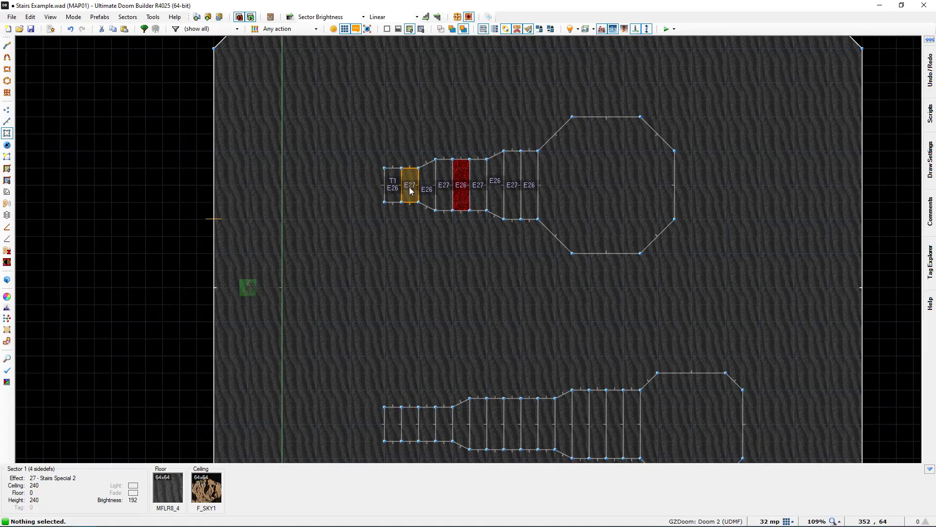
pyautogui.moveTo(409, 194); pyautogui.dragTo(414, 181, button='middle')
pyautogui.press('l')
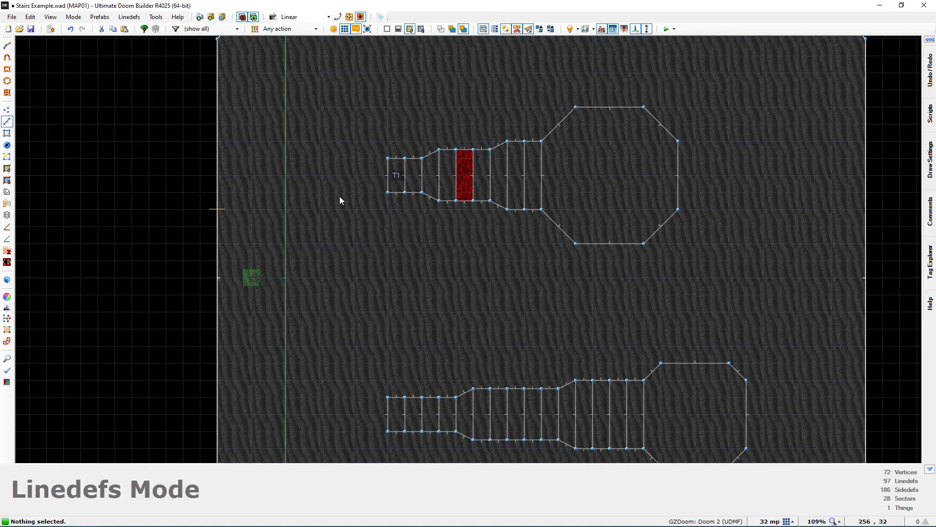
pyautogui.rightClick(302, 227)
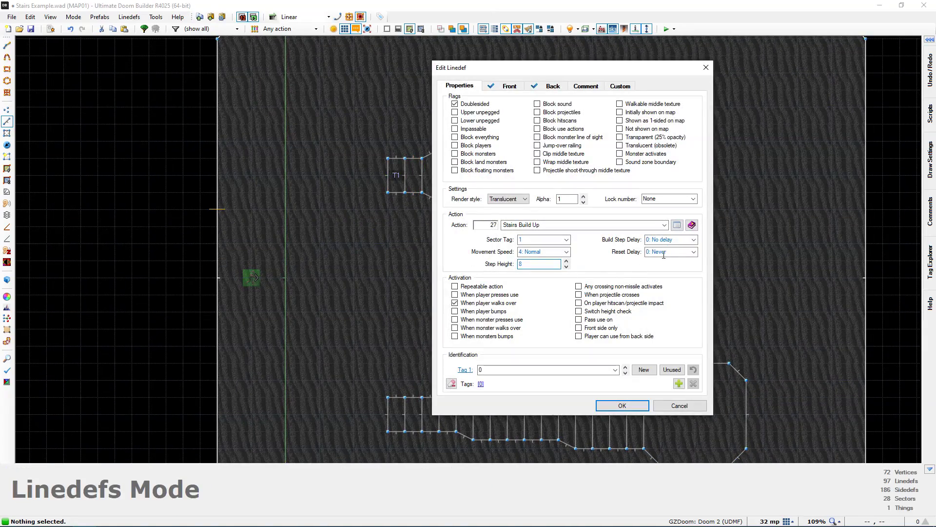
pyautogui.click(678, 225)
pyautogui.scroll(-3, 487, 265)
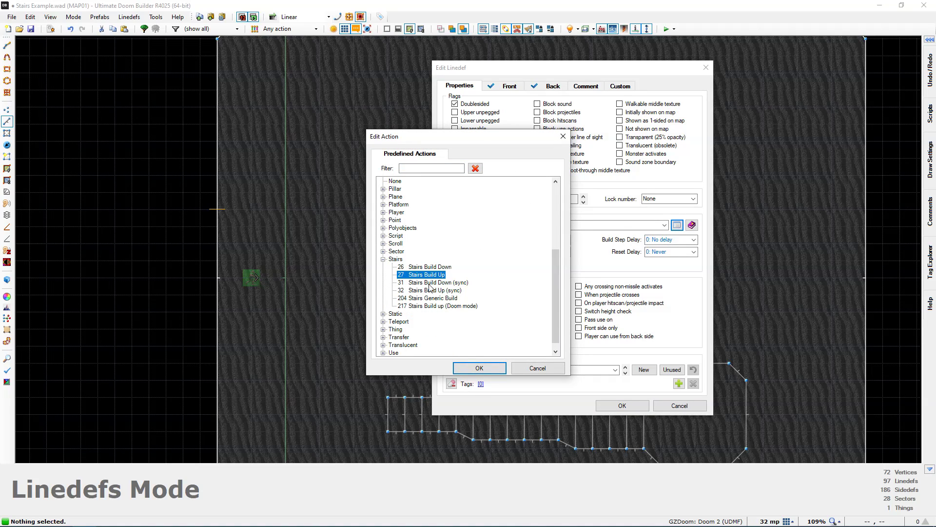
pyautogui.click(451, 291)
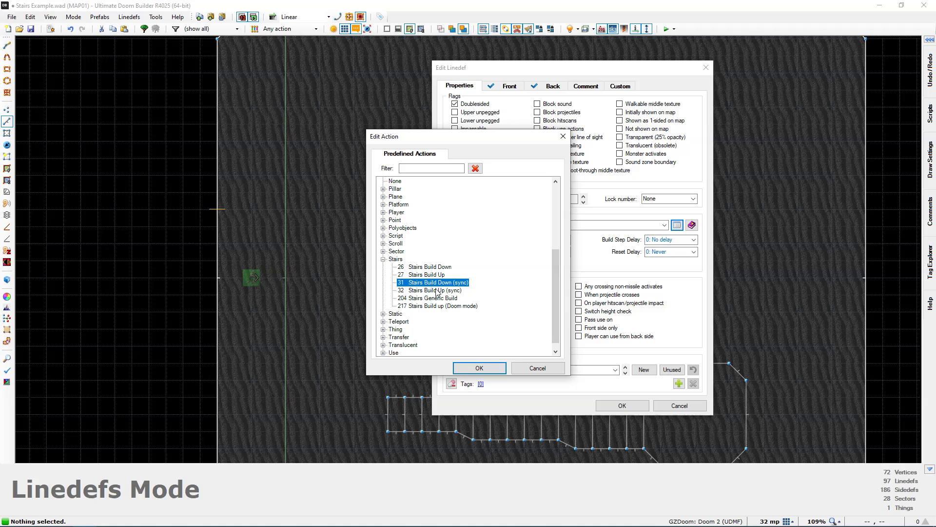
pyautogui.doubleClick(437, 291)
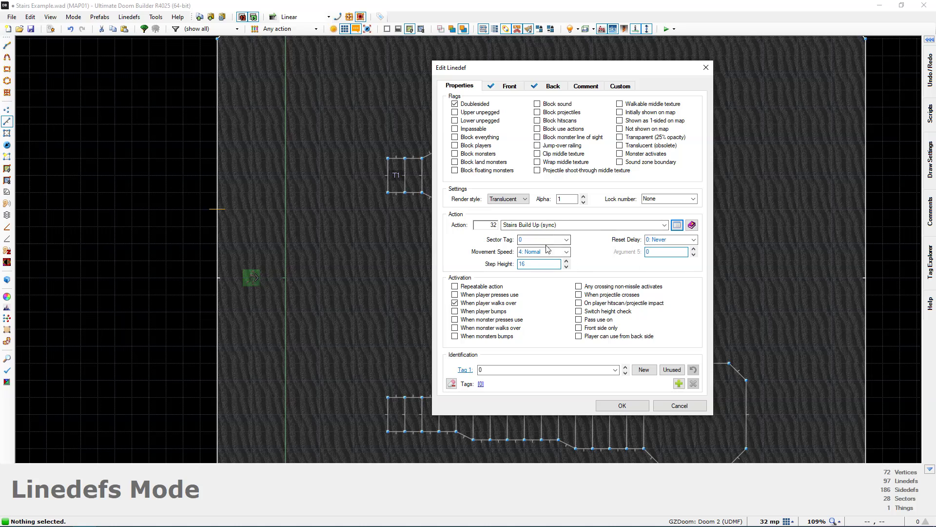
# Set the trigger linedef's sector tag to 1, movement speed to 1 and step height to 8, and apply the changes
pyautogui.click(534, 238)
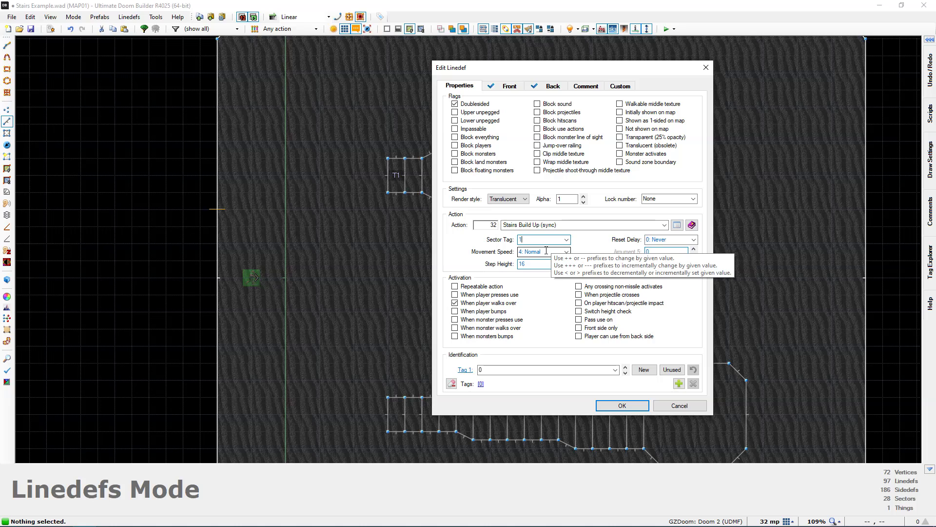
pyautogui.click(523, 253)
pyautogui.write('1')
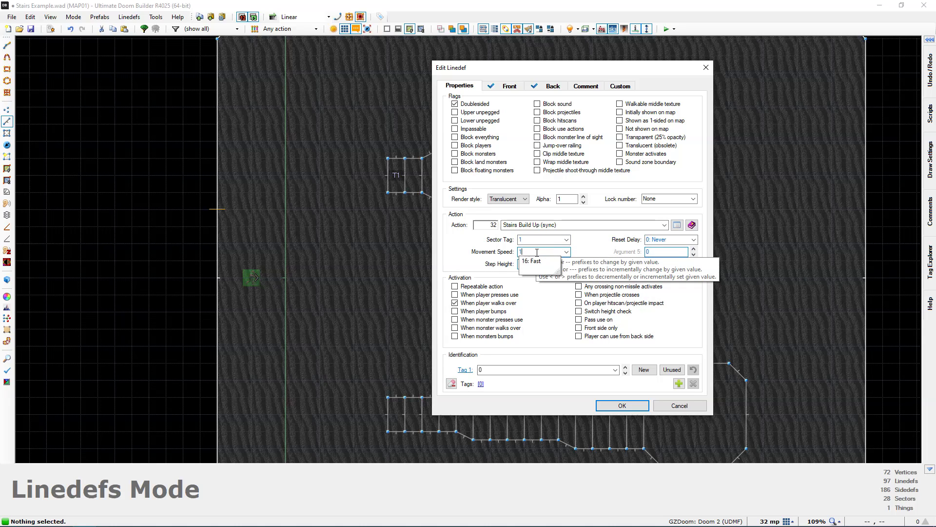
pyautogui.click(590, 254)
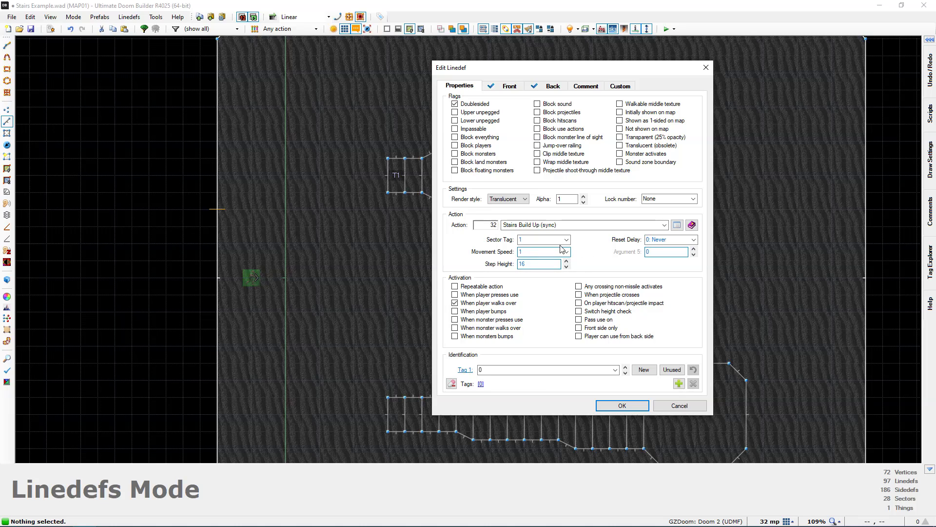
pyautogui.click(541, 263)
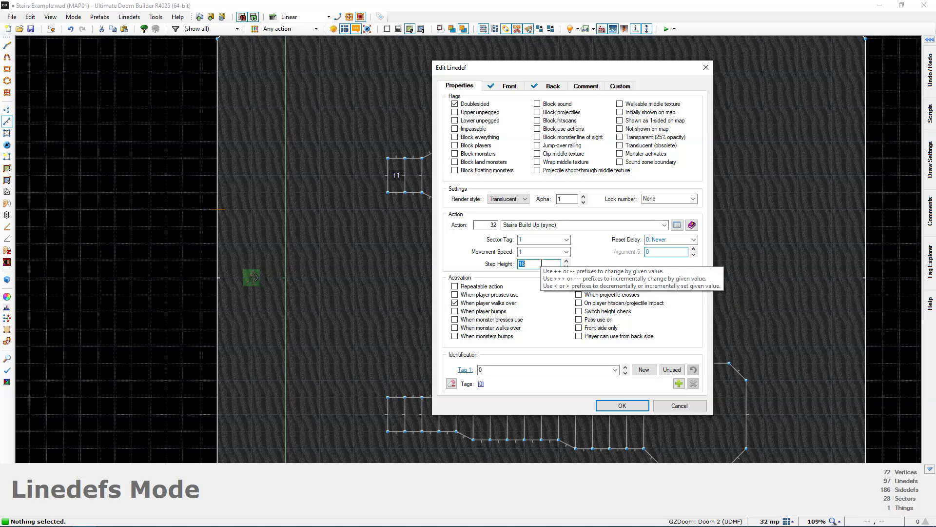
pyautogui.write('8')
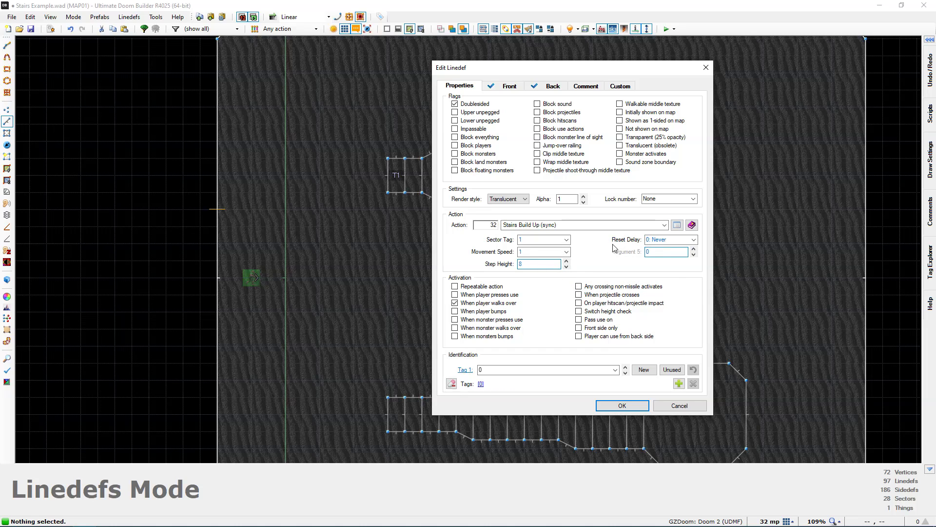
pyautogui.click(621, 405)
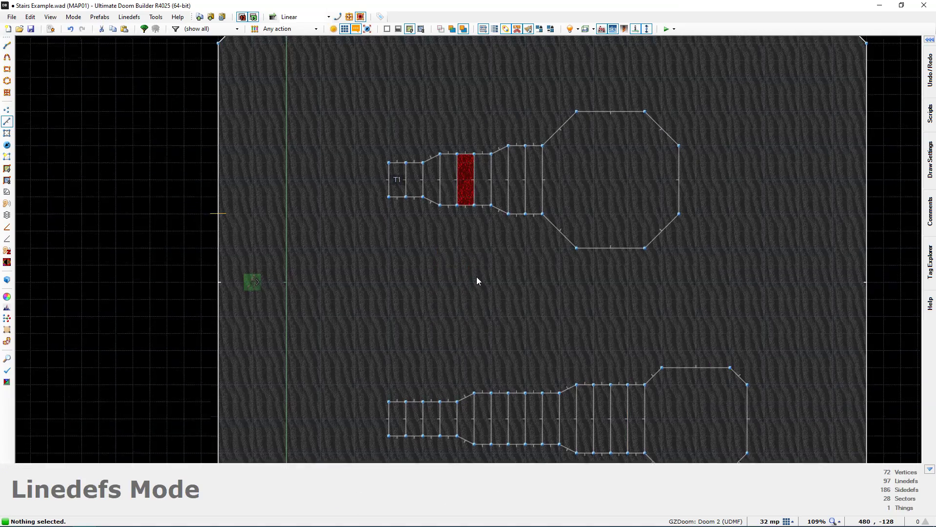
# Test the map in game by crossing the trigger line to watch the synced stairs rise, and close the game
pyautogui.scroll(-2, 476, 271)
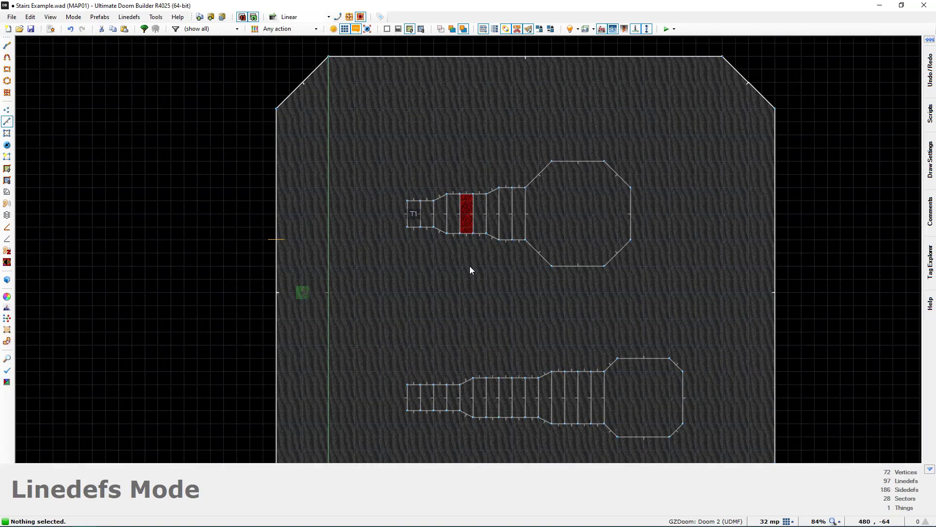
pyautogui.scroll(1, 471, 270)
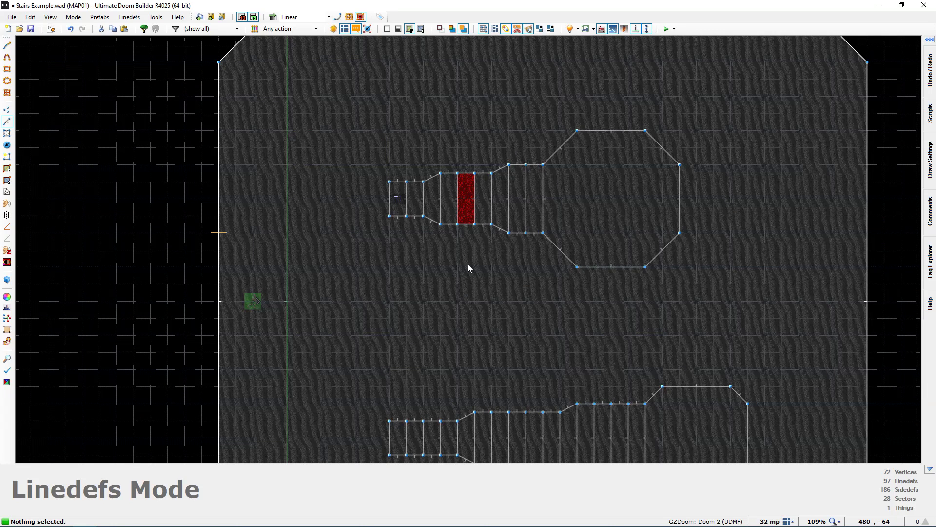
pyautogui.press('F9')
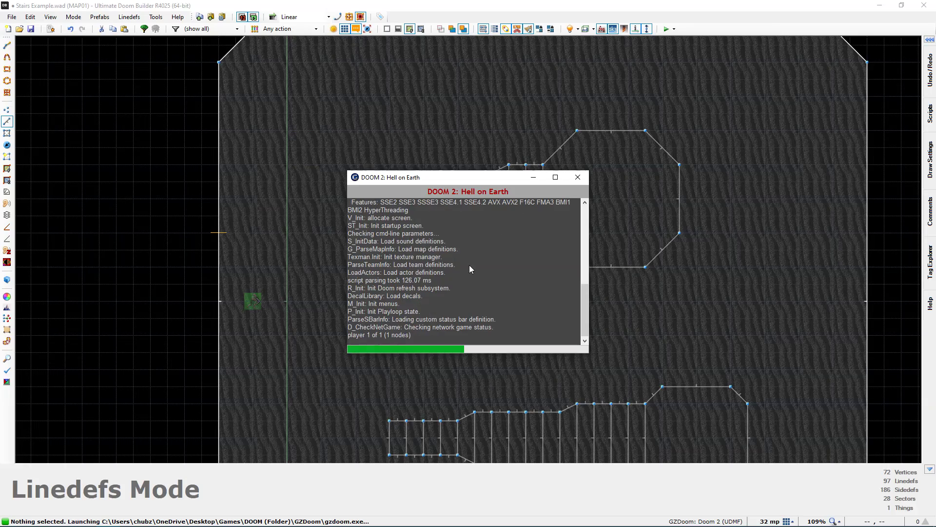
pyautogui.press('w')
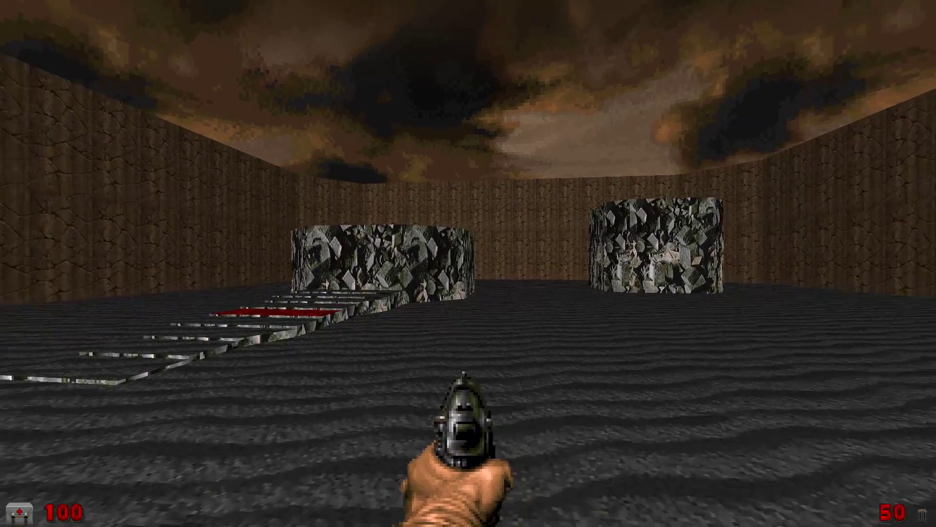
pyautogui.press('w')
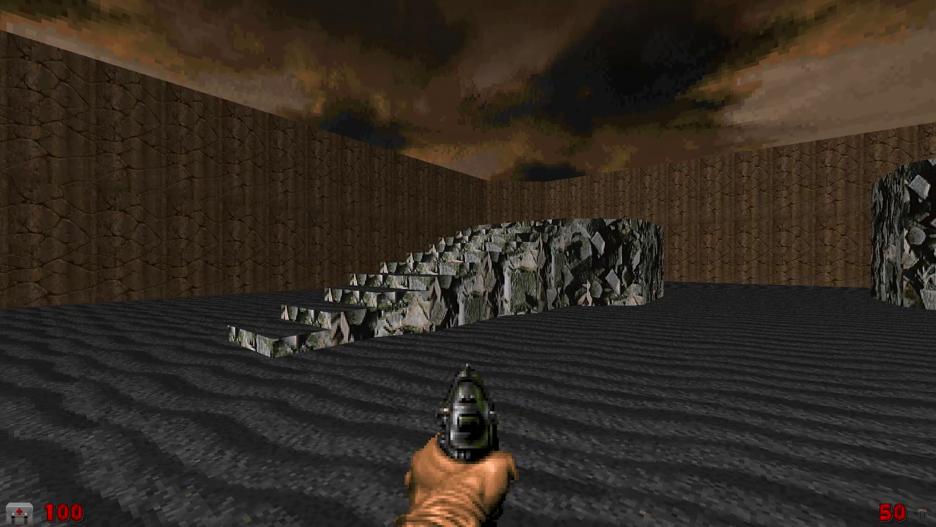
pyautogui.hotkey('alt', 'F4')
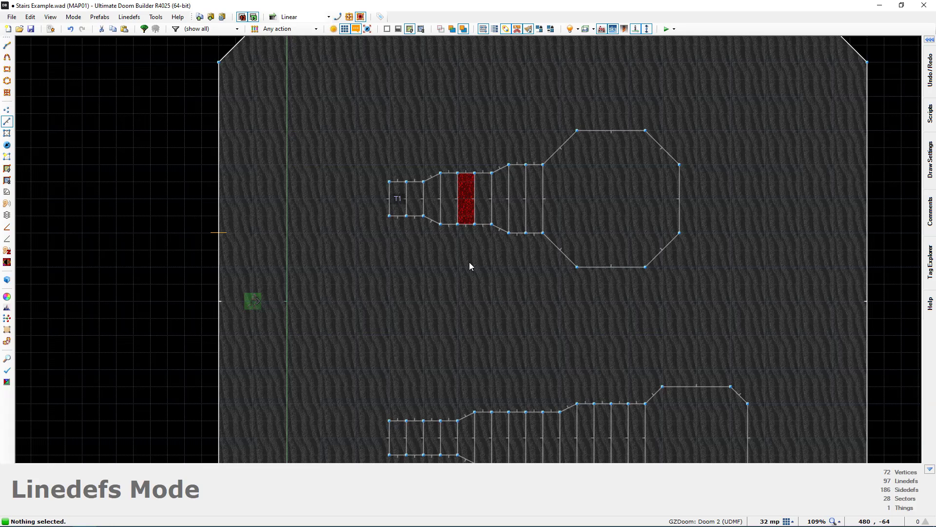
# Review the Stairs actions available for the trigger linedef, keeping 32 Stairs Build Up (sync)
pyautogui.moveTo(434, 261); pyautogui.dragTo(432, 238, button='middle')
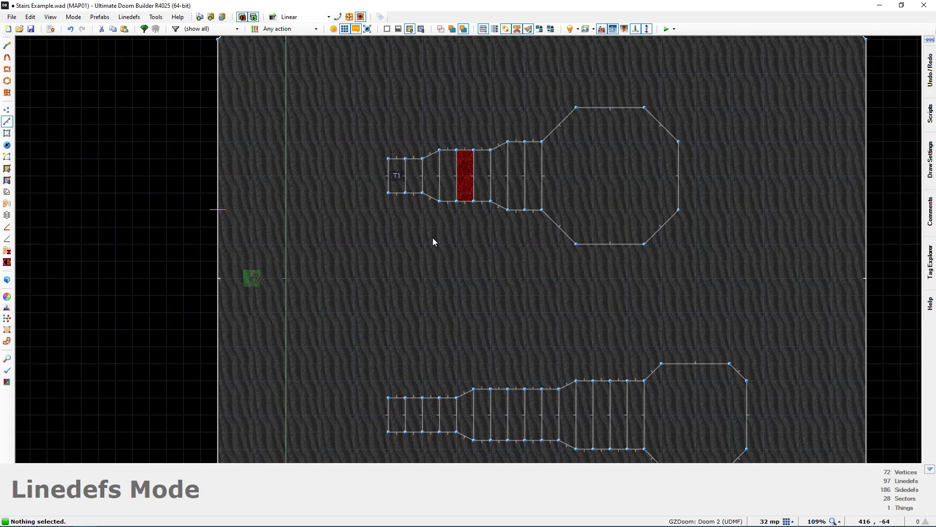
pyautogui.rightClick(281, 254)
pyautogui.click(677, 225)
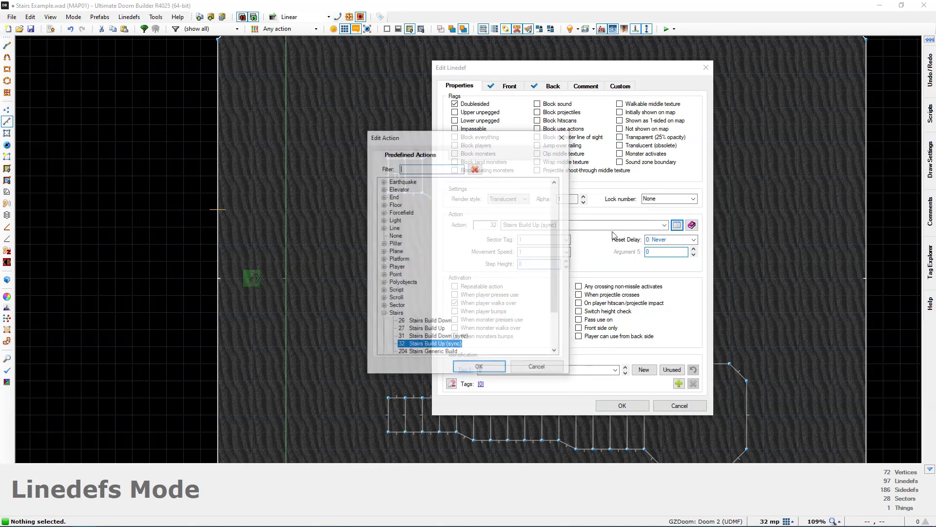
pyautogui.scroll(-2, 441, 307)
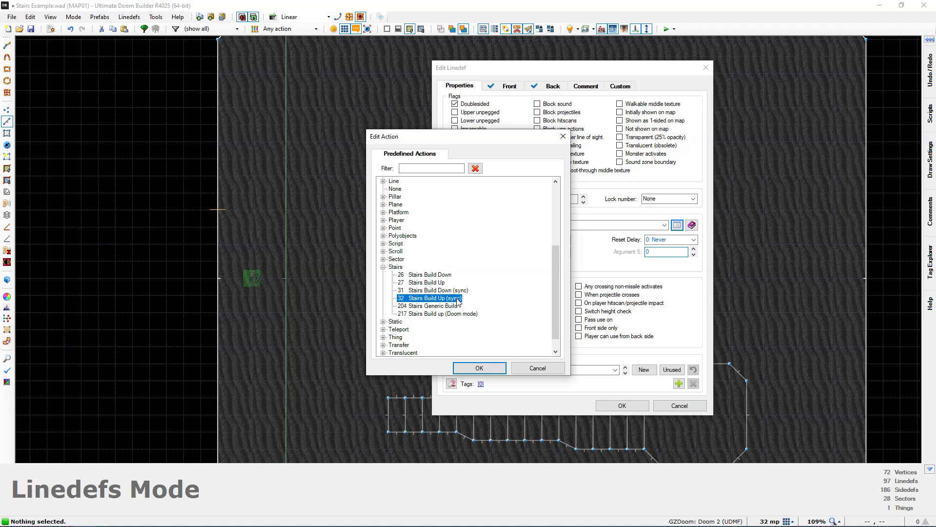
pyautogui.doubleClick(458, 298)
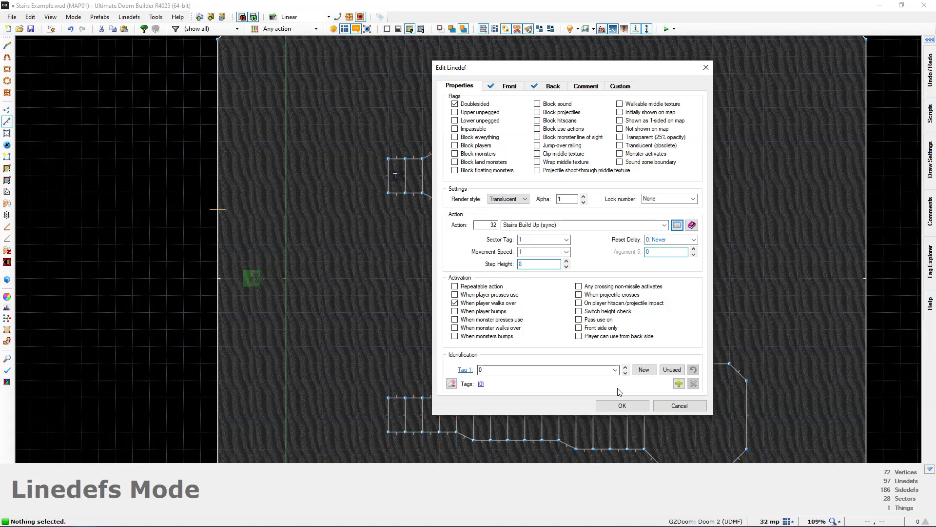
pyautogui.click(619, 405)
# Inspect both staircases and their raised platforms in the 3D view from several angles
pyautogui.press('q')
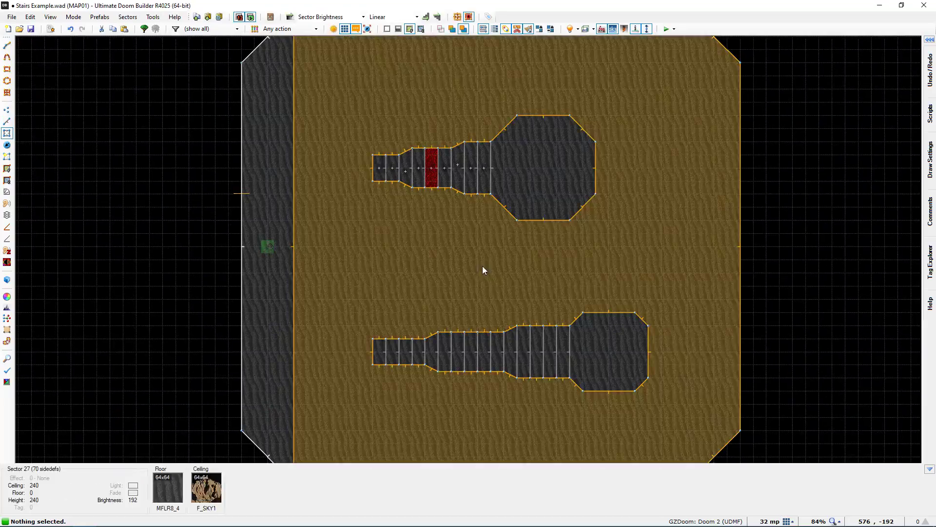
pyautogui.press('d')
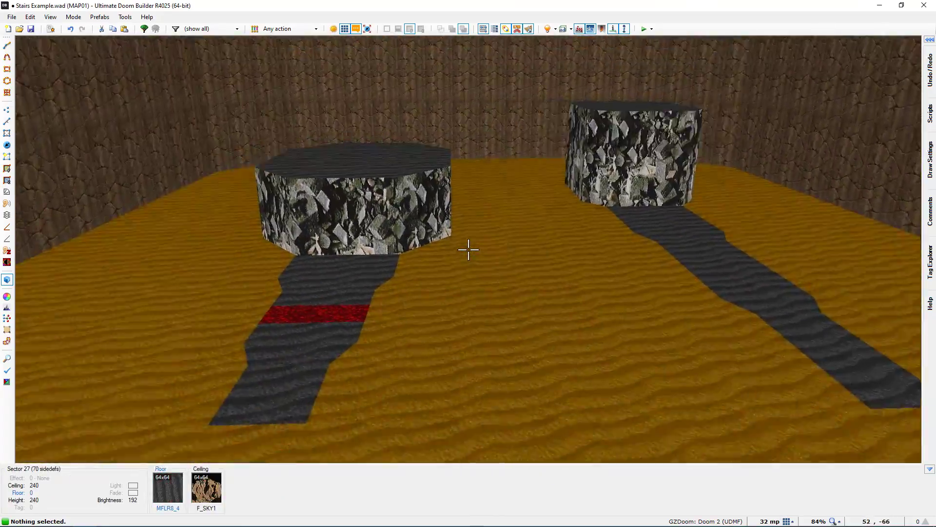
pyautogui.press('e')
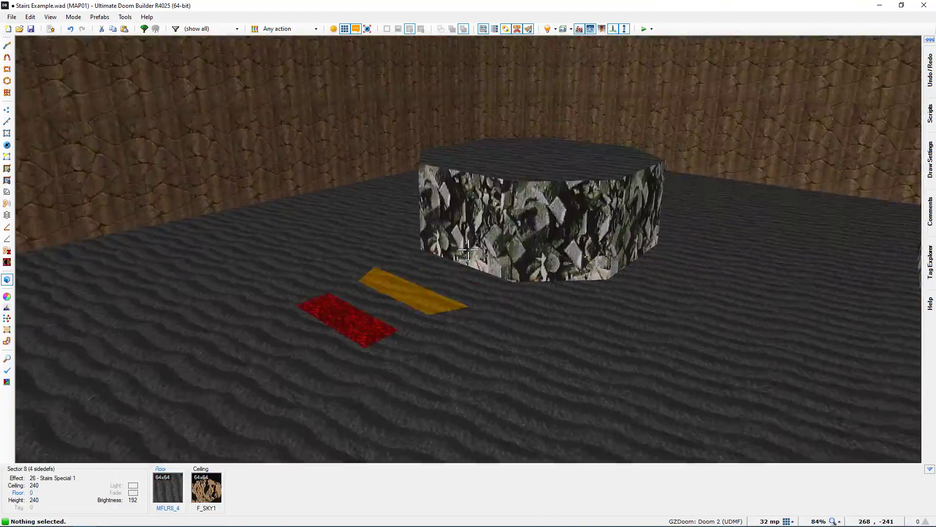
pyautogui.press('d')
pyautogui.press('e')
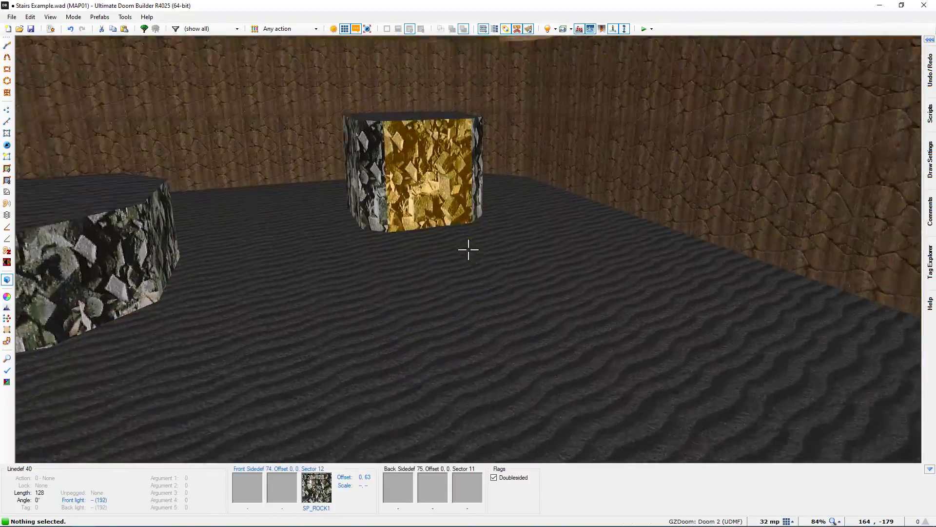
pyautogui.press('d')
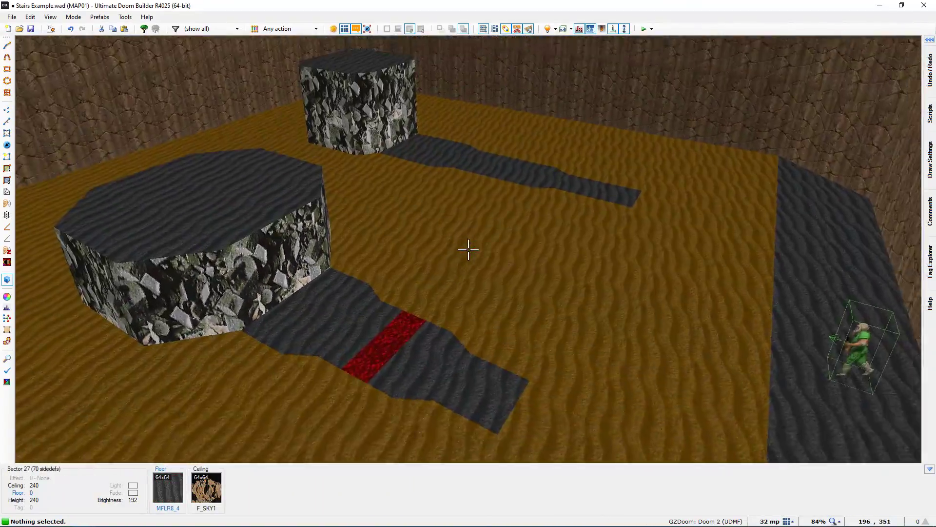
pyautogui.press('q')
pyautogui.scroll(1, 455, 263)
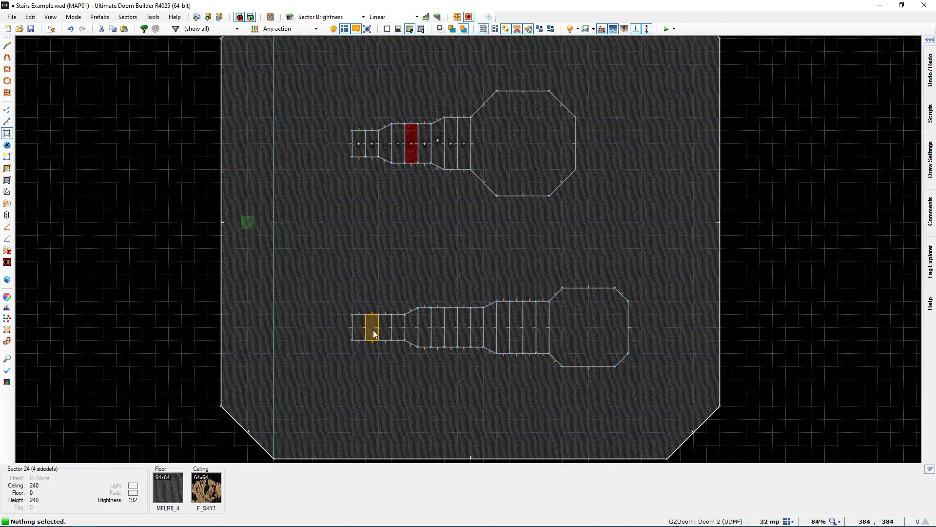
pyautogui.press('q')
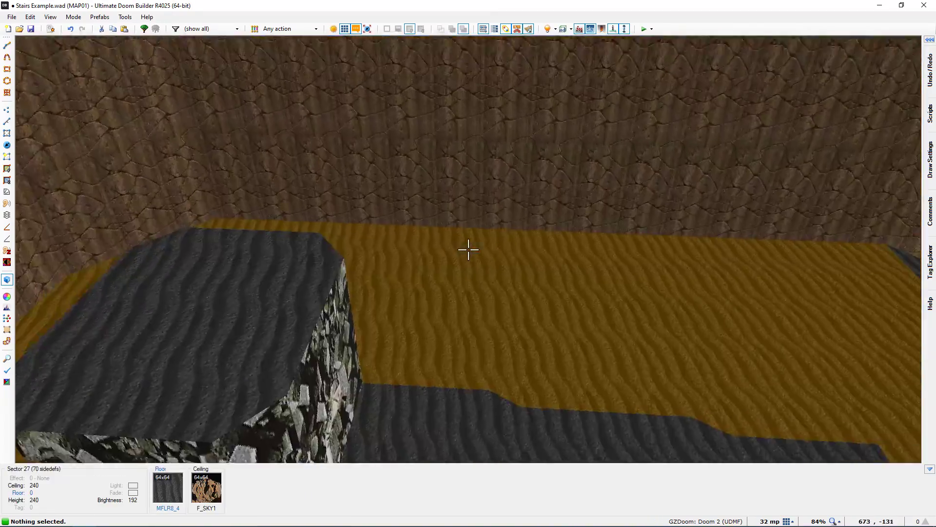
pyautogui.press('d')
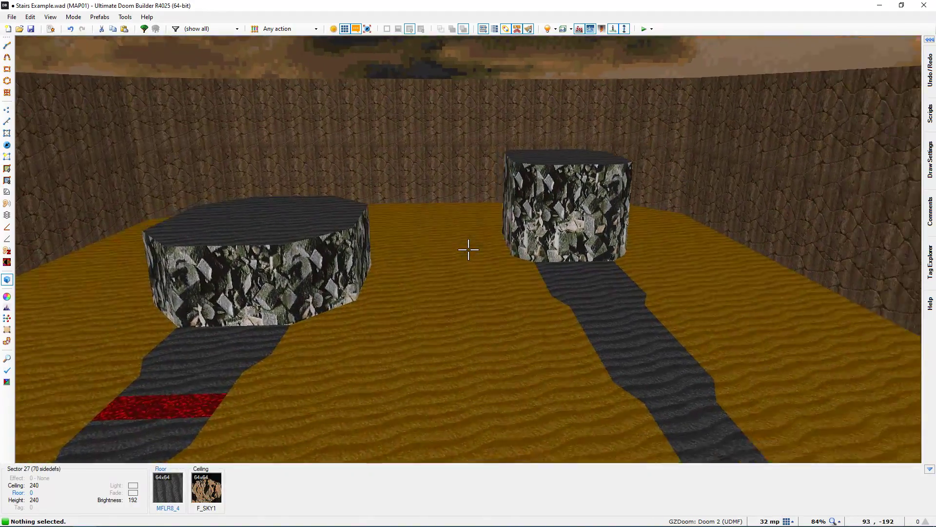
pyautogui.press('q')
# Give the first step of the longer, second staircase tag 1 and check the trigger linedef's links to both staircases
pyautogui.scroll(2, 366, 207)
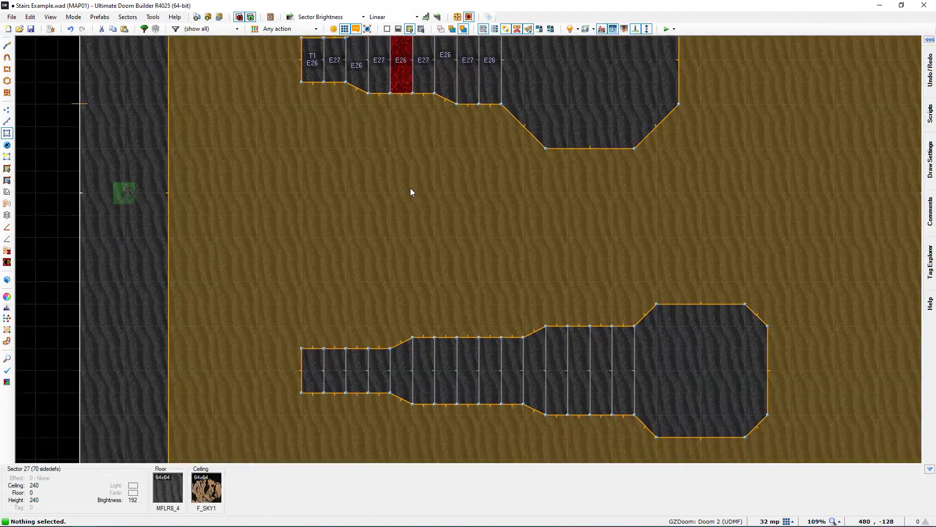
pyautogui.moveTo(410, 186); pyautogui.dragTo(407, 132, button='middle')
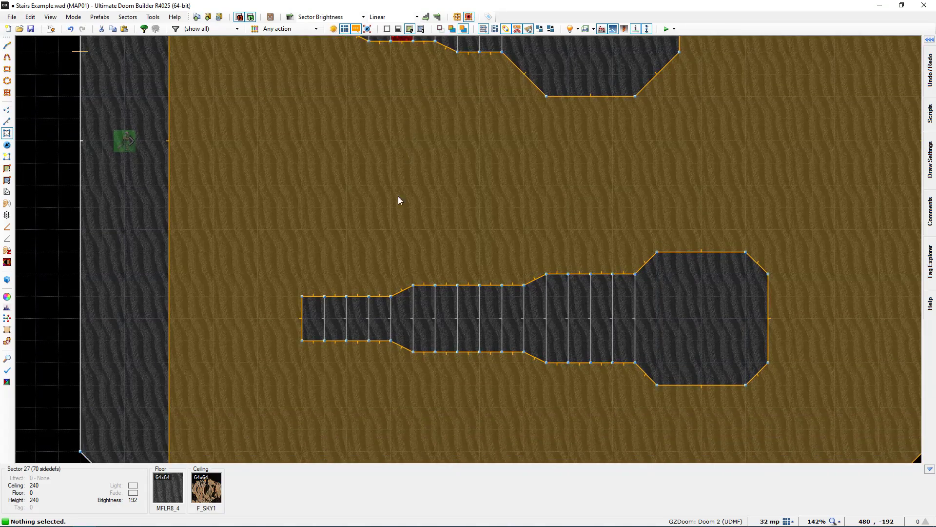
pyautogui.moveTo(388, 218); pyautogui.dragTo(415, 130, button='middle')
pyautogui.scroll(1, 401, 142)
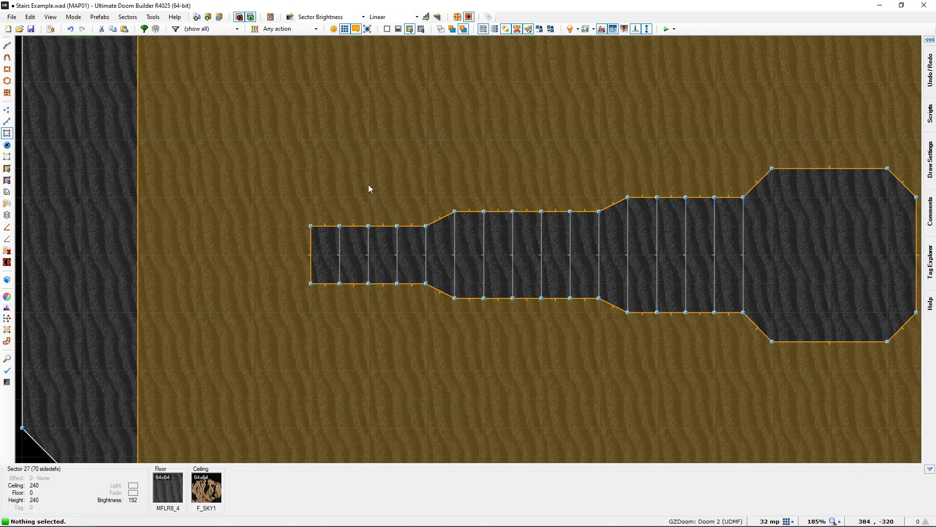
pyautogui.moveTo(368, 185); pyautogui.dragTo(298, 167, button='middle')
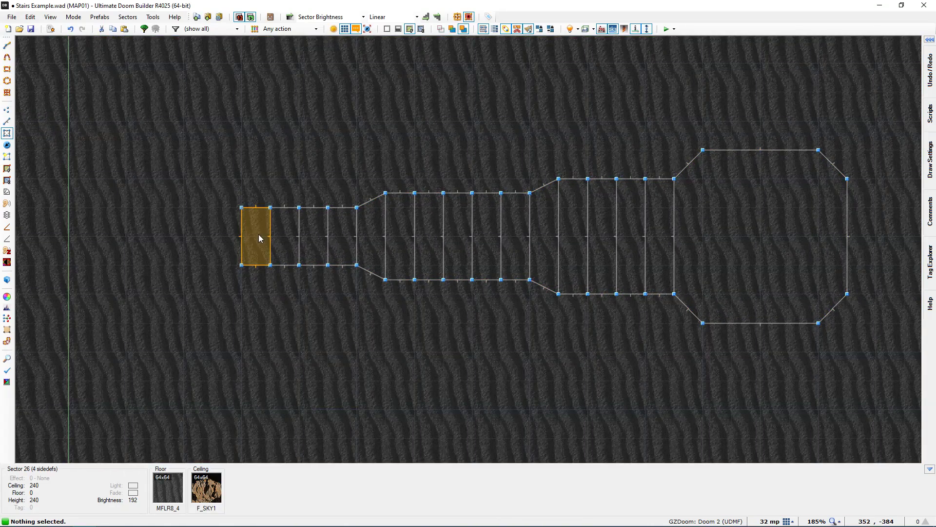
pyautogui.rightClick(259, 239)
pyautogui.click(579, 326)
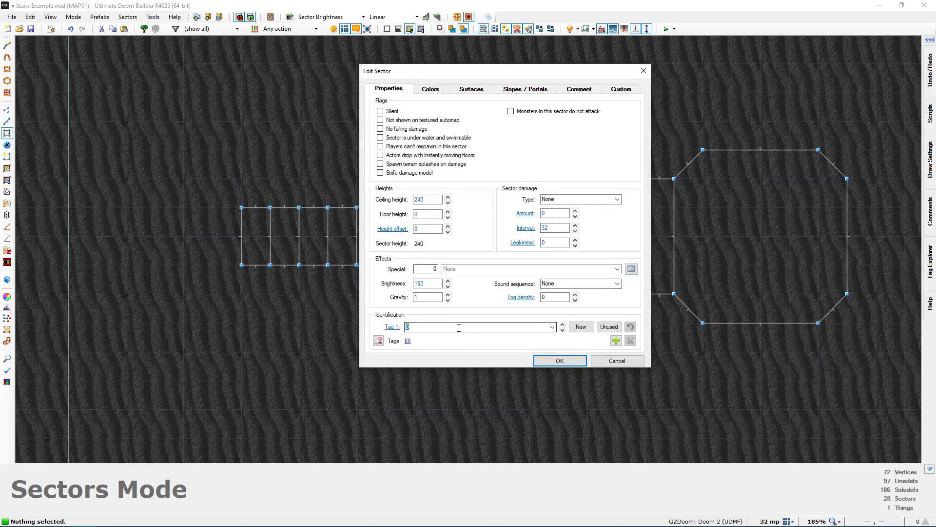
pyautogui.click(561, 359)
pyautogui.scroll(-2, 453, 270)
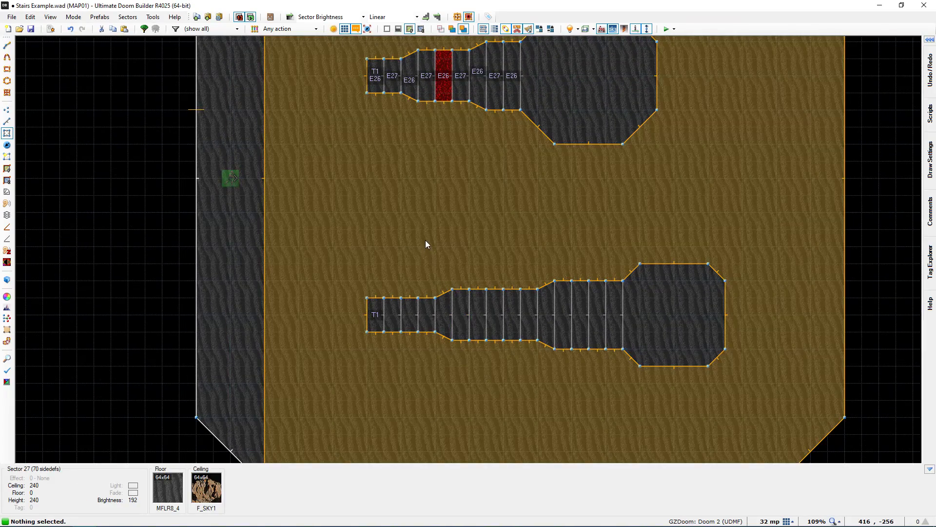
pyautogui.press('l')
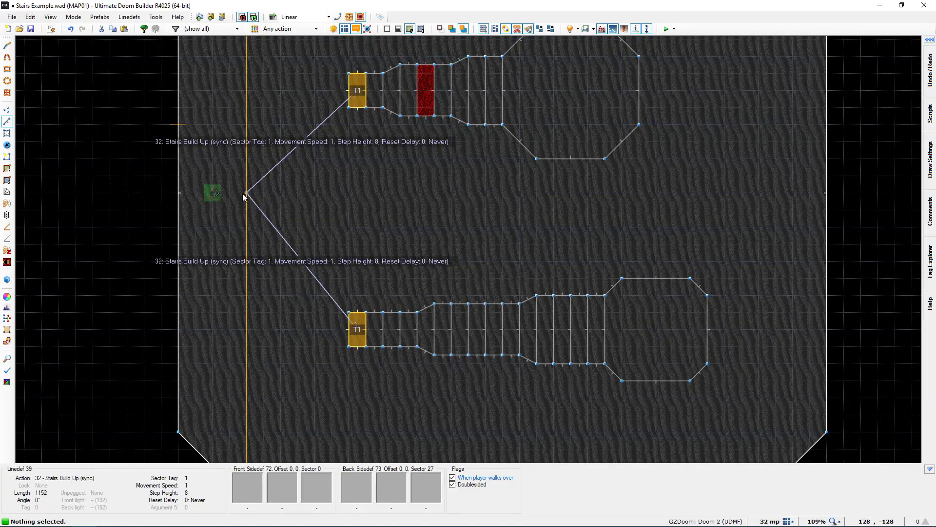
pyautogui.moveTo(243, 193); pyautogui.dragTo(276, 206, button='middle')
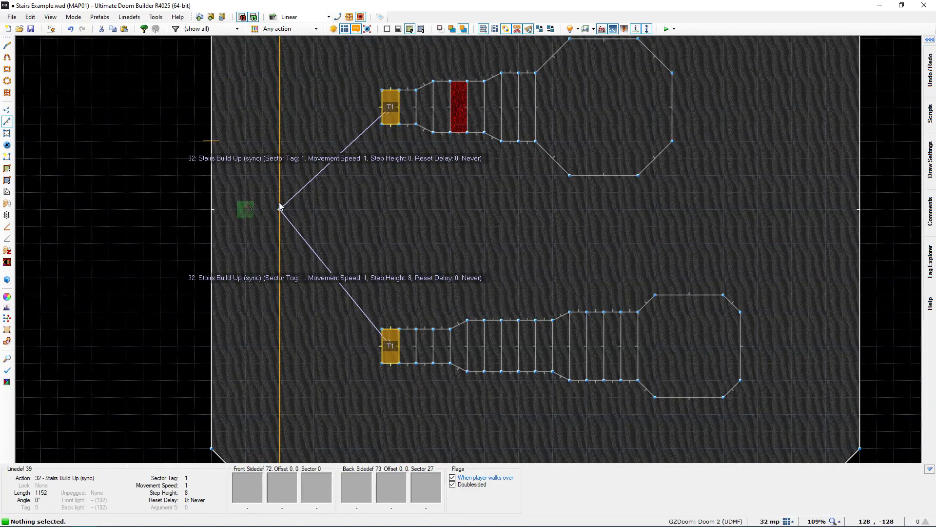
pyautogui.moveTo(404, 229); pyautogui.dragTo(370, 162, button='middle')
# Assign sector effect 26 Stairs Special 1 to every other step of the second staircase, starting with the tagged first step
pyautogui.press('s')
pyautogui.scroll(3, 376, 178)
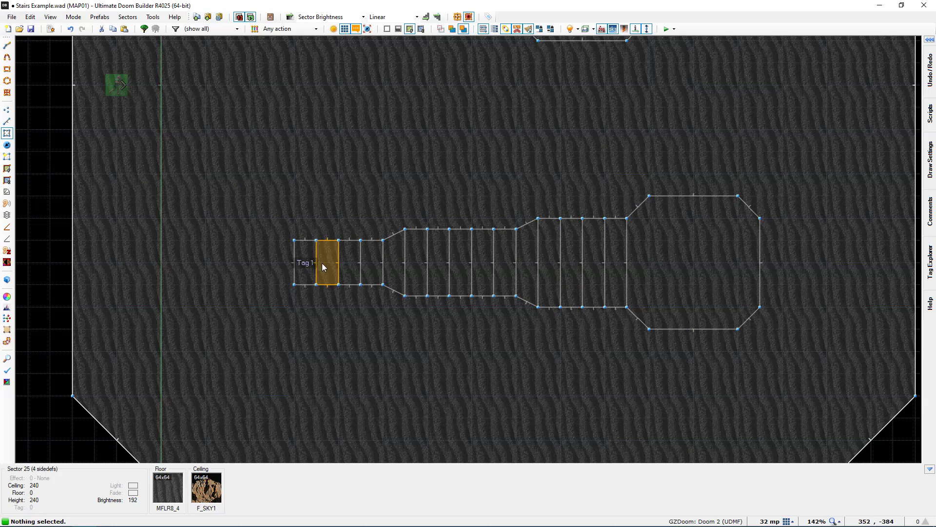
pyautogui.scroll(2, 439, 268)
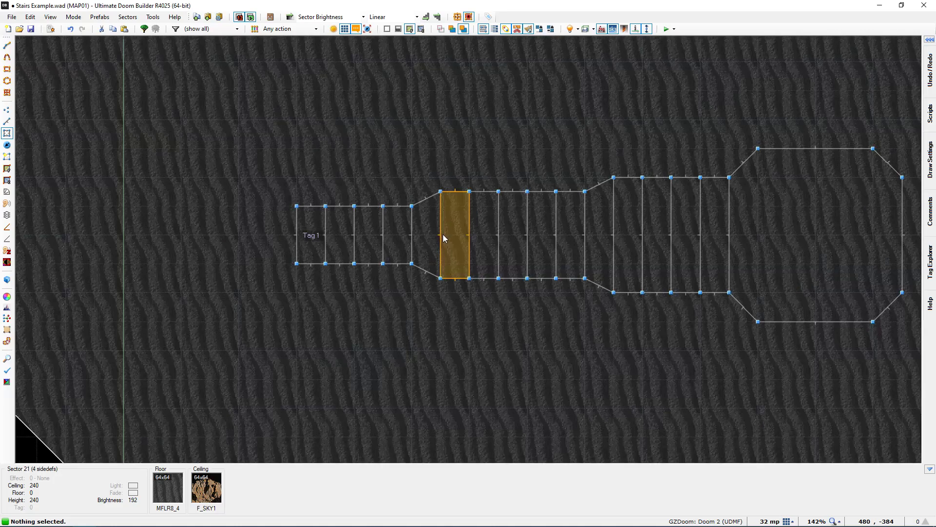
pyautogui.click(301, 240)
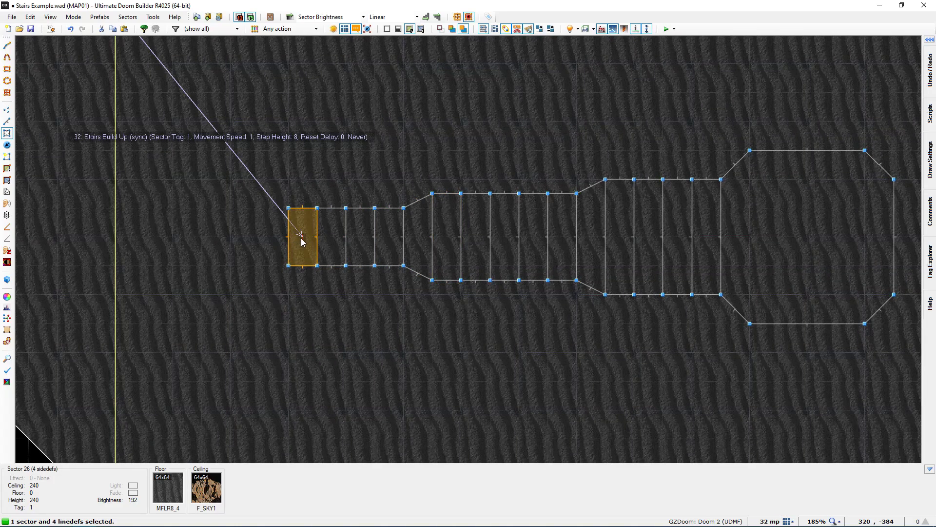
pyautogui.click(361, 231)
pyautogui.click(418, 227)
pyautogui.click(474, 223)
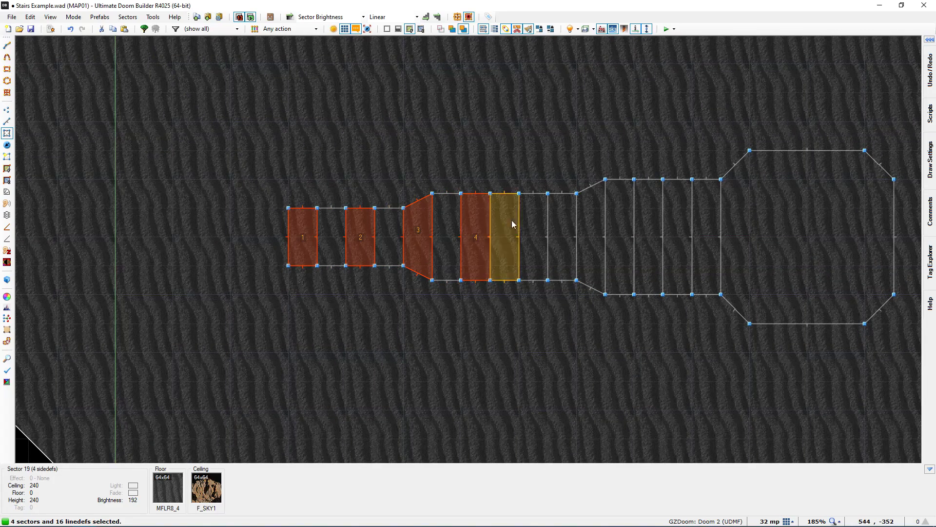
pyautogui.click(534, 222)
pyautogui.click(590, 227)
pyautogui.click(649, 235)
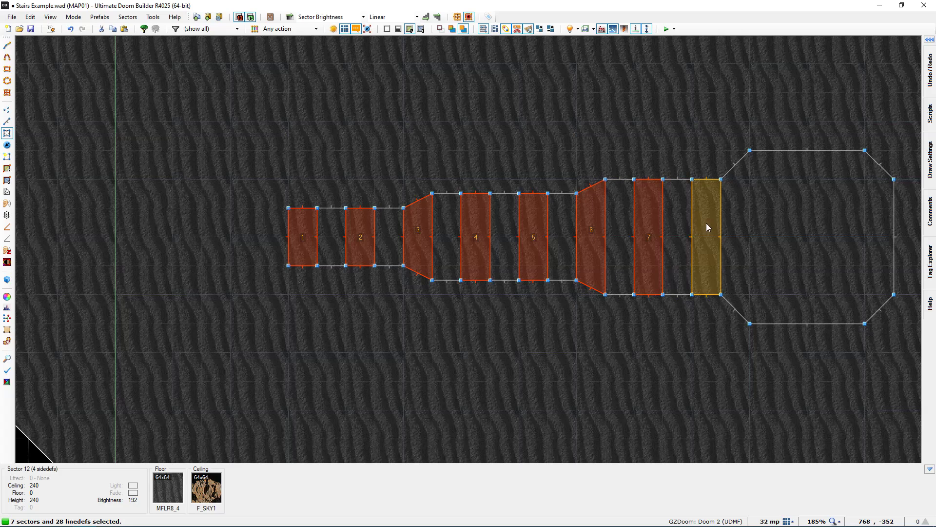
pyautogui.rightClick(707, 228)
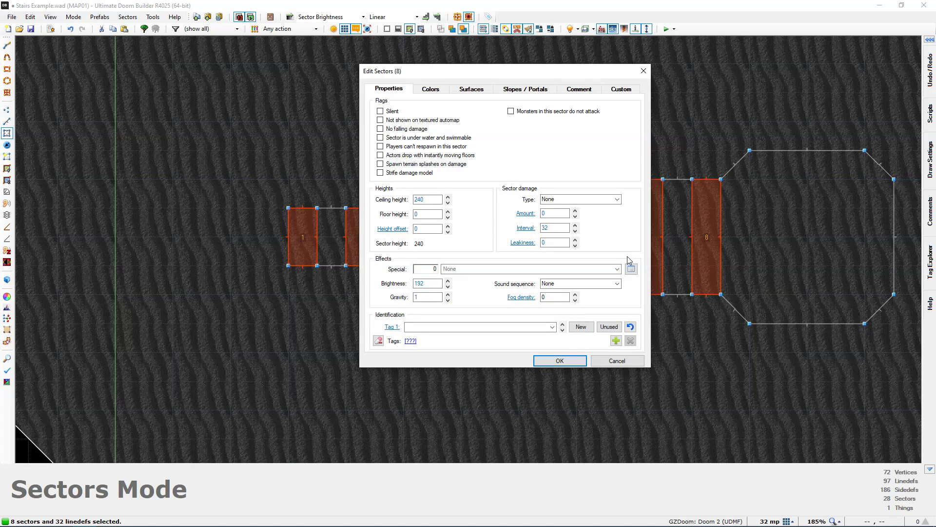
pyautogui.click(631, 269)
pyautogui.click(433, 233)
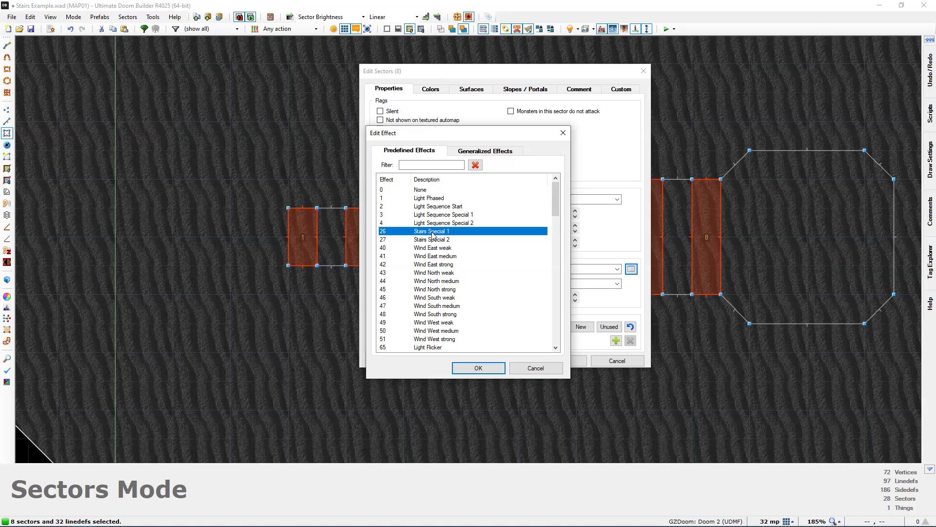
pyautogui.doubleClick(431, 234)
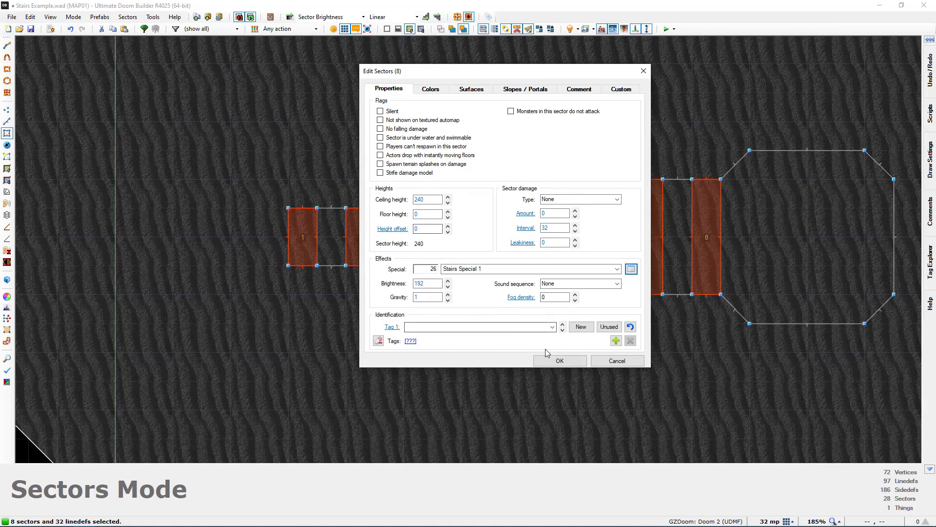
pyautogui.click(558, 360)
pyautogui.click(472, 340)
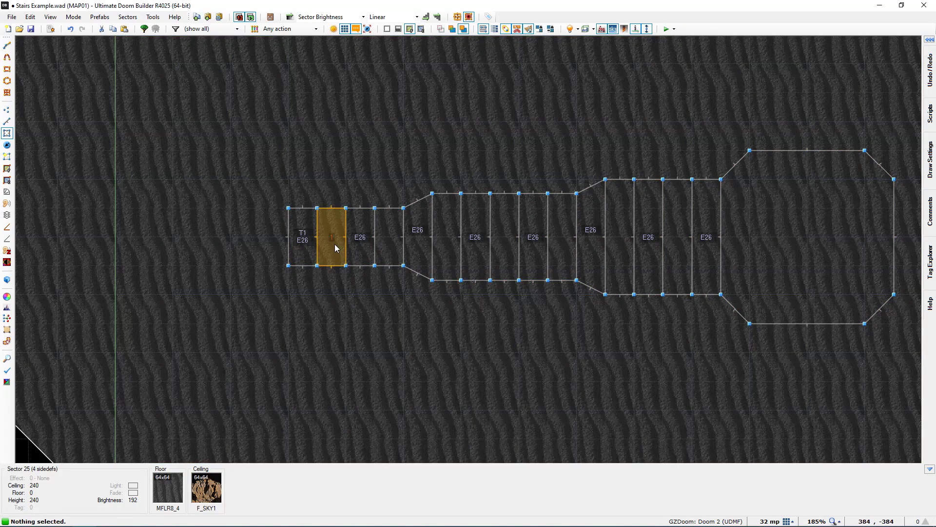
# Assign sector effect 27 Stairs Special 2 to the seven second-staircase steps between those with effect 26
pyautogui.click(335, 244)
pyautogui.click(388, 233)
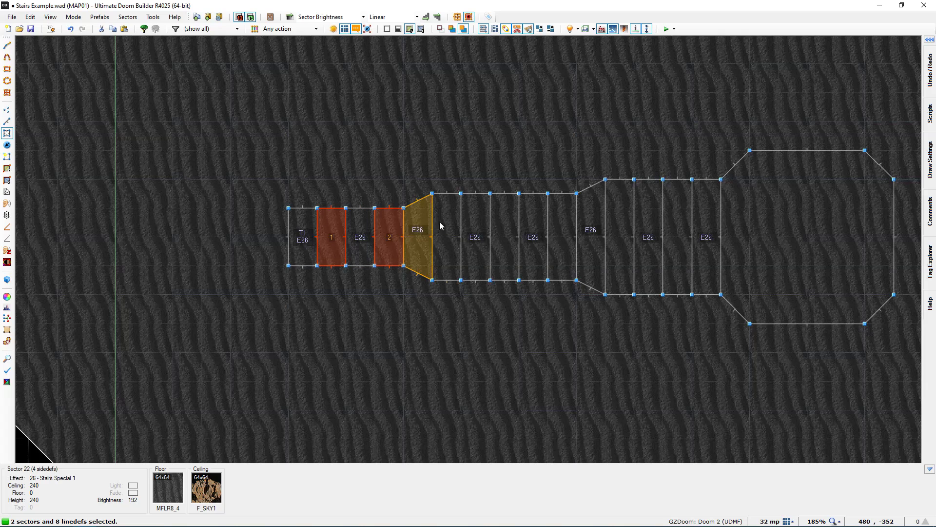
pyautogui.click(447, 235)
pyautogui.click(505, 236)
pyautogui.click(563, 235)
pyautogui.click(620, 237)
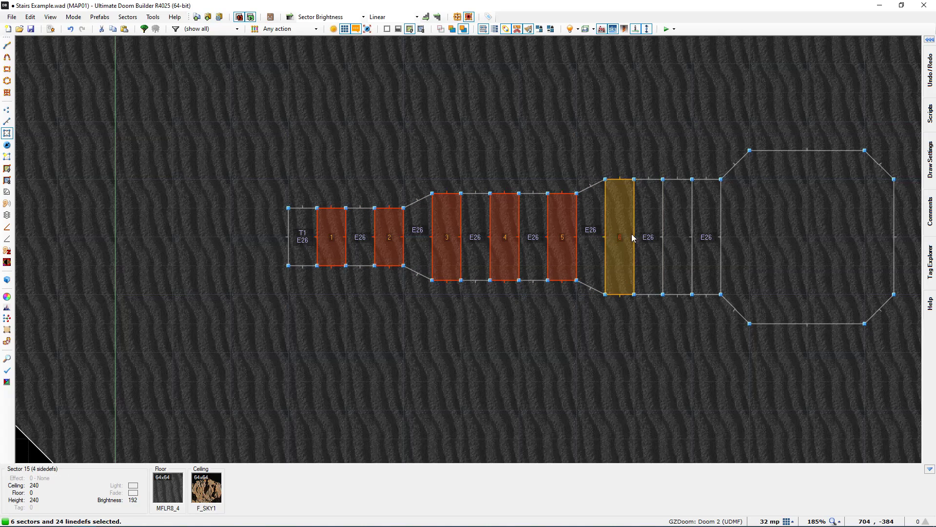
pyautogui.click(670, 251)
pyautogui.rightClick(612, 254)
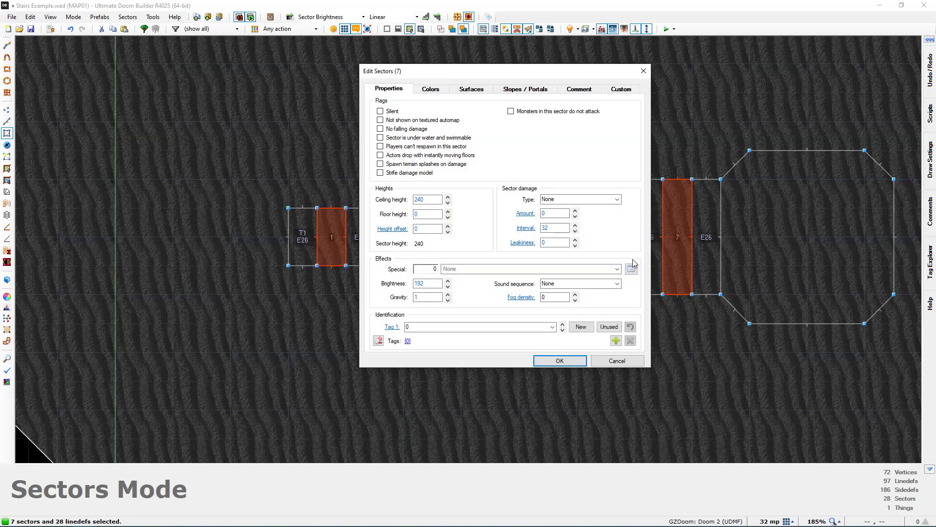
pyautogui.click(631, 269)
pyautogui.click(438, 239)
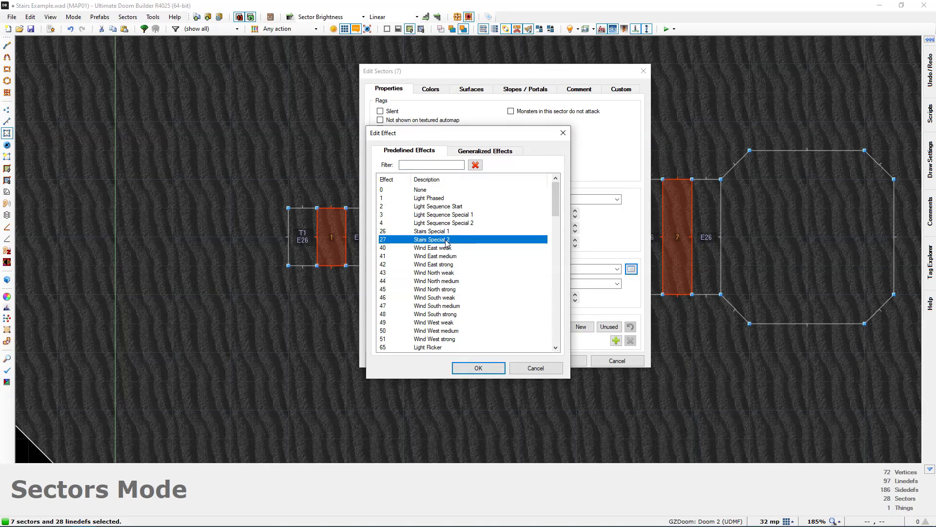
pyautogui.doubleClick(446, 242)
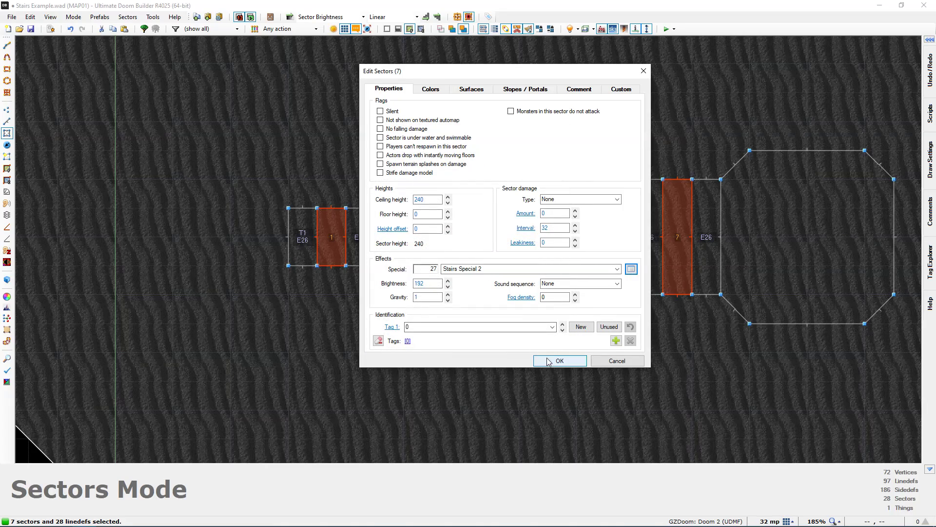
pyautogui.click(548, 361)
pyautogui.moveTo(452, 312); pyautogui.dragTo(475, 337)
pyautogui.scroll(-2, 422, 315)
pyautogui.moveTo(432, 316); pyautogui.dragTo(434, 396, button='middle')
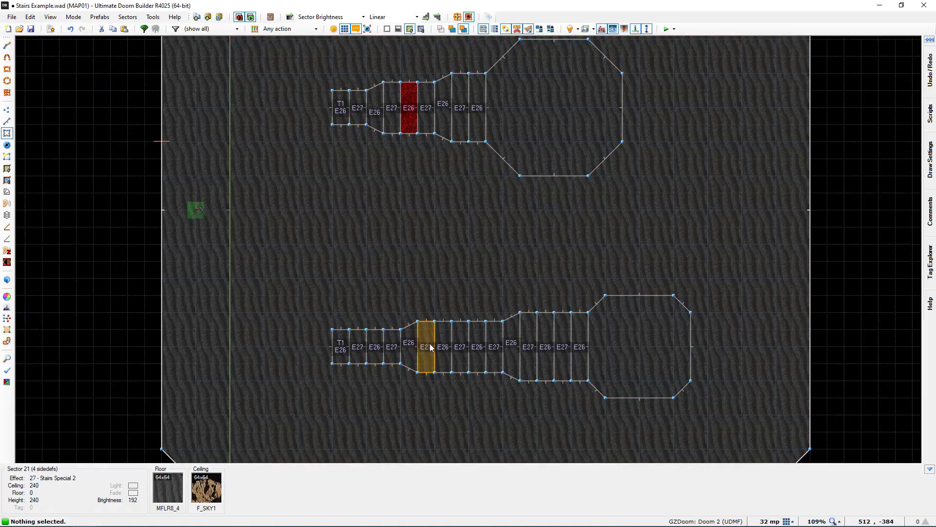
# Look over both staircases and their raised platforms in the 3D view, returning to the map view
pyautogui.moveTo(429, 344); pyautogui.dragTo(442, 355, button='middle')
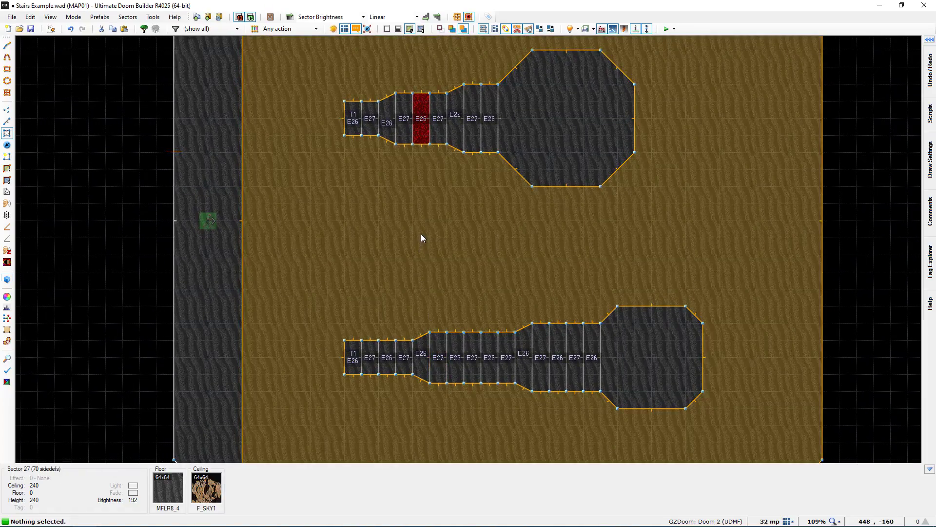
pyautogui.press('q')
pyautogui.press('w')
pyautogui.press('s')
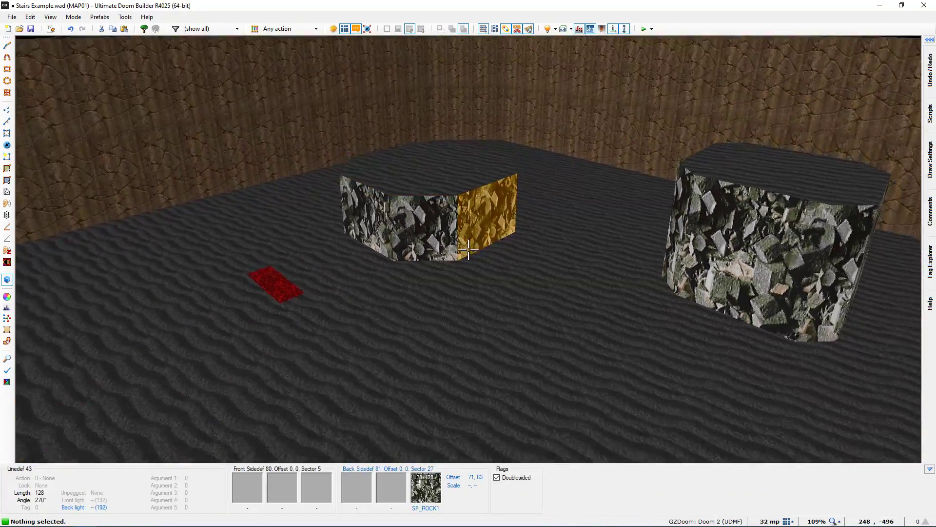
pyautogui.press('w')
pyautogui.press('q')
pyautogui.moveTo(482, 206); pyautogui.dragTo(491, 286, button='middle')
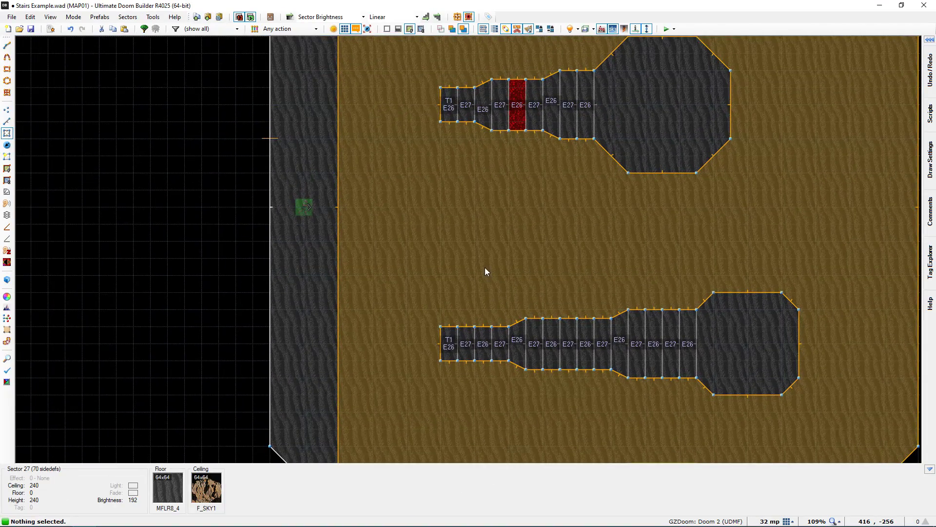
# Check the trigger linedef's Stairs Build Up (sync) properties, keeping its settings
pyautogui.press('l')
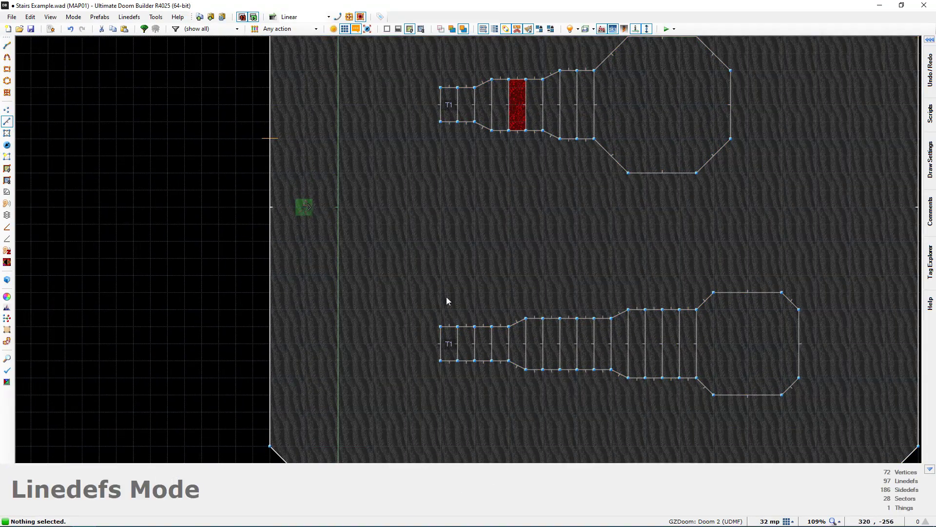
pyautogui.rightClick(349, 221)
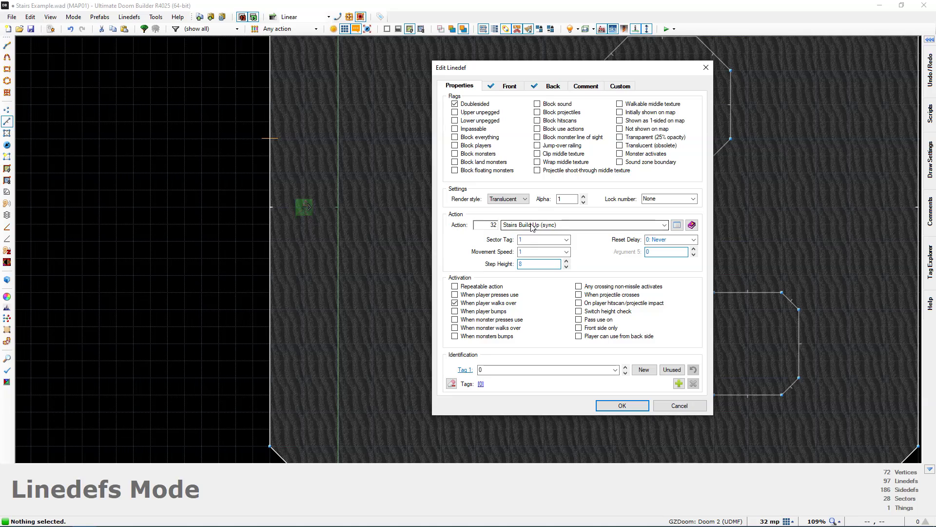
pyautogui.click(621, 404)
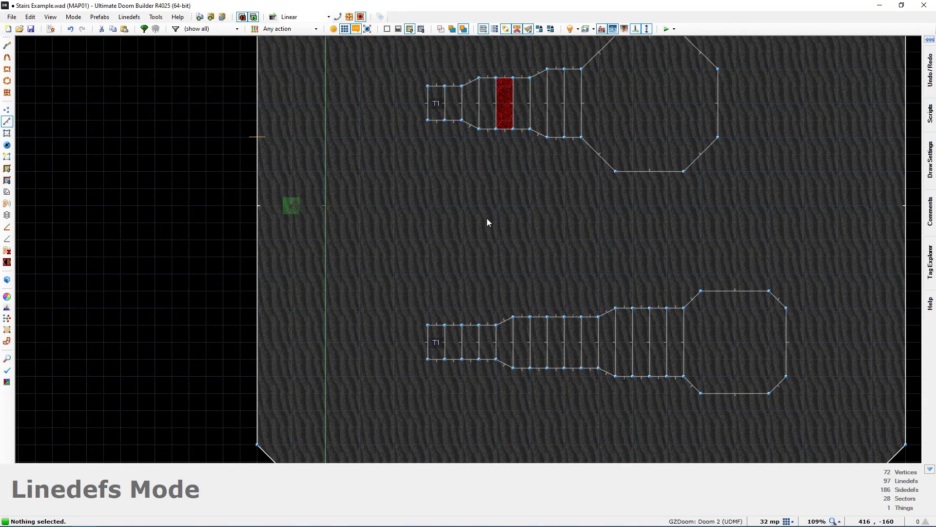
# Test the map in GZDoom by walking over the trigger line to raise both staircases, and quit the game
pyautogui.press('F9')
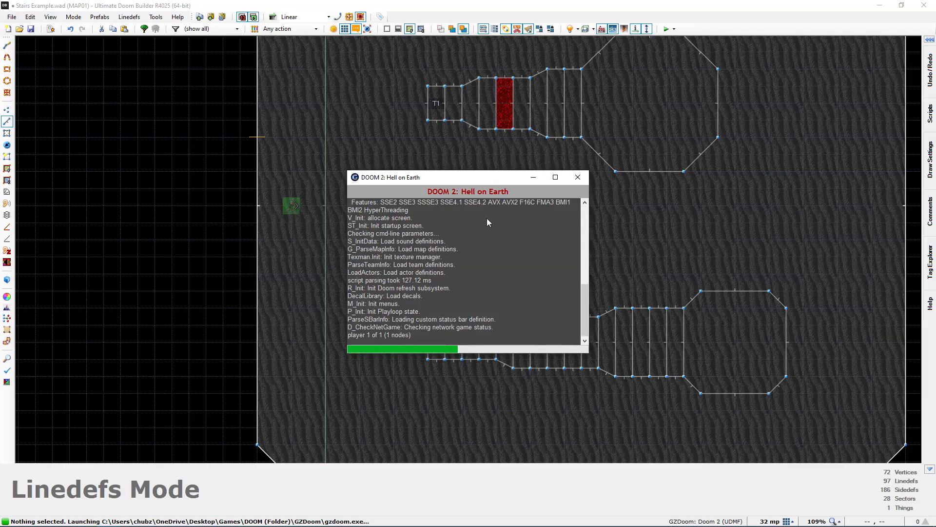
pyautogui.press('w')
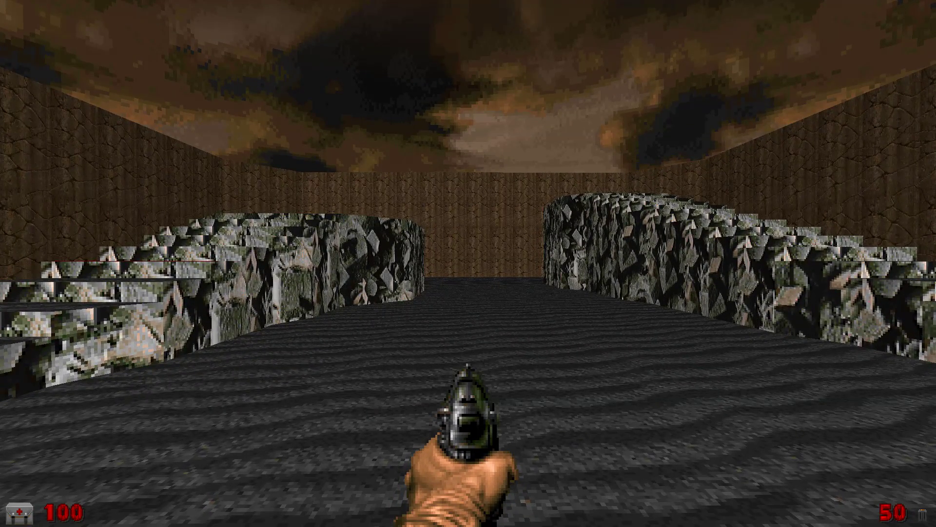
pyautogui.hotkey('alt', 'F4')
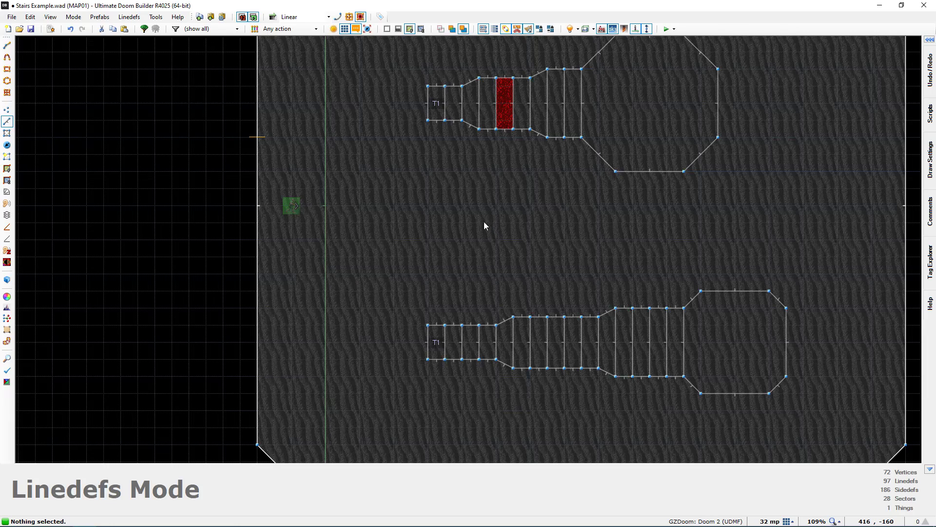
# Change the trigger linedef's action to 27 Stairs Build Up
pyautogui.rightClick(351, 215)
pyautogui.click(677, 224)
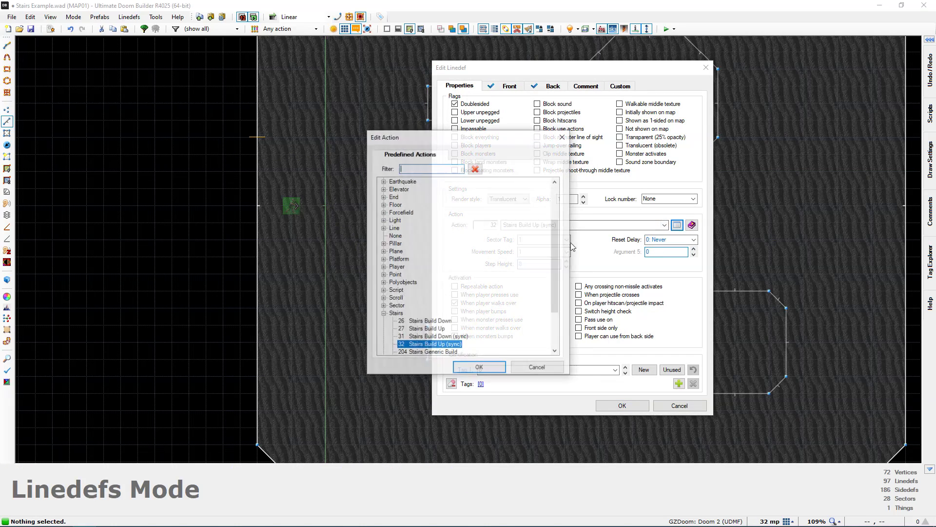
pyautogui.scroll(-1, 464, 312)
pyautogui.click(432, 306)
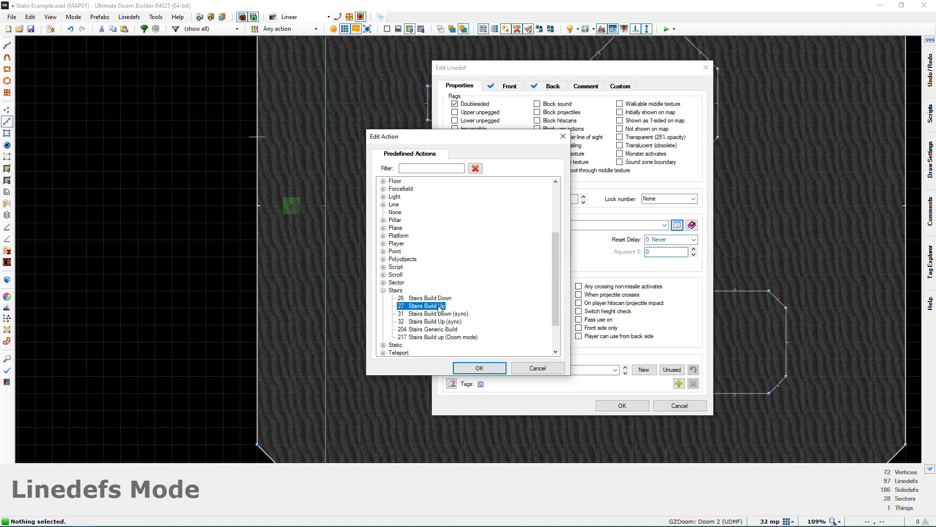
pyautogui.doubleClick(439, 305)
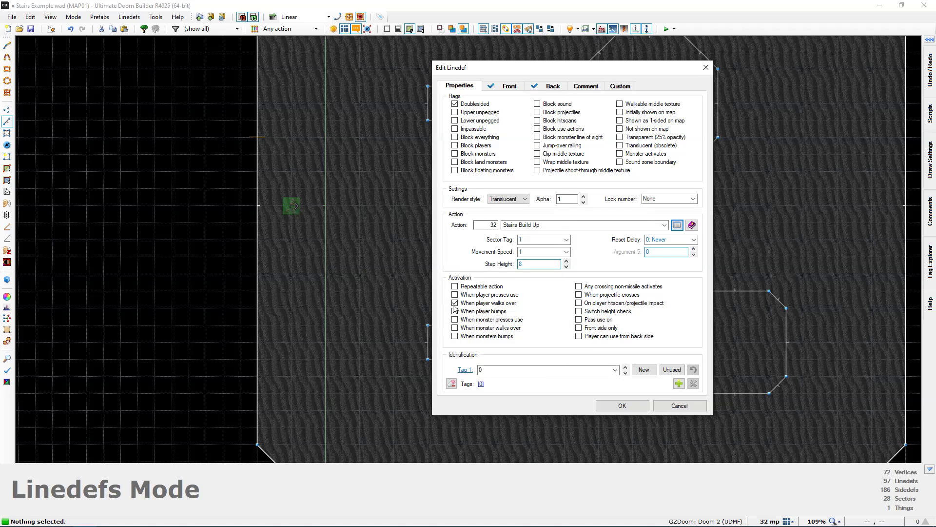
# Configure the Stairs Build Up action with sector tag 1, step height 8 and no build step delay
pyautogui.doubleClick(543, 238)
pyautogui.write('1')
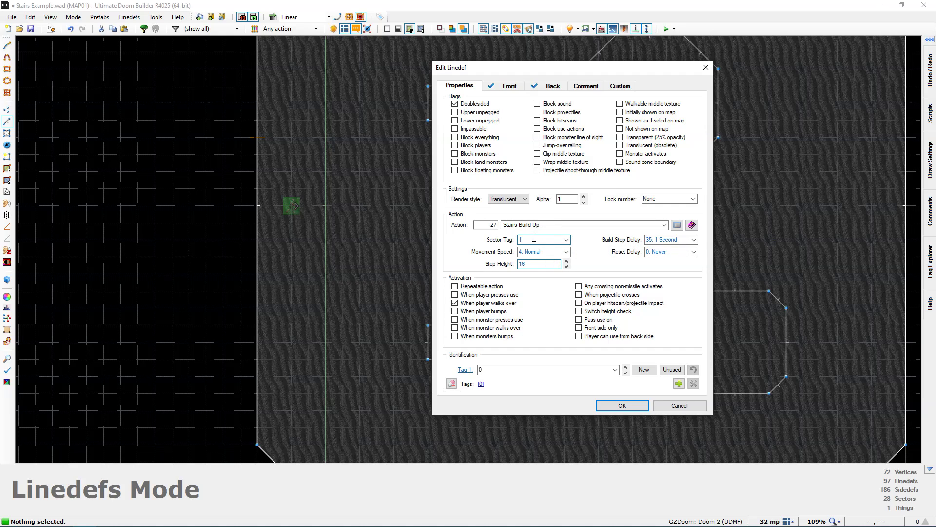
pyautogui.doubleClick(533, 264)
pyautogui.write('8')
pyautogui.click(693, 239)
pyautogui.click(663, 248)
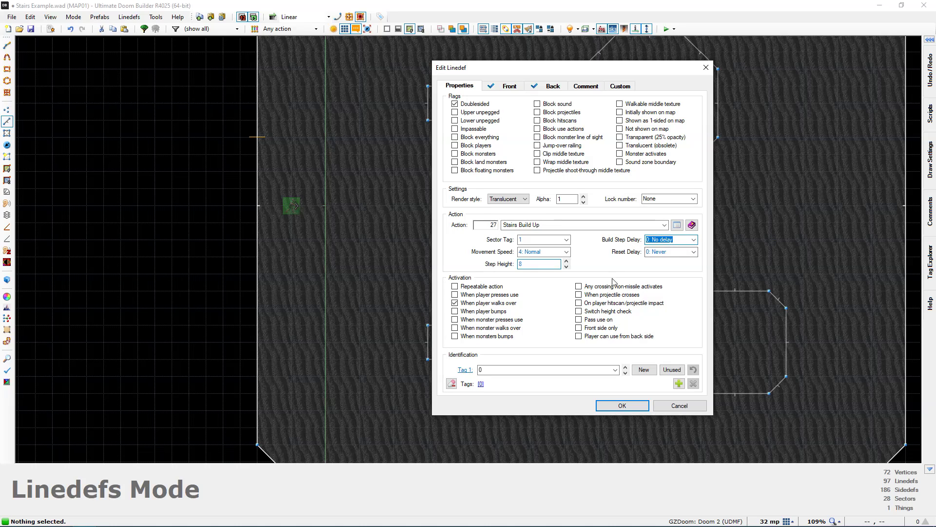
pyautogui.click(622, 406)
# Save the map and test the Stairs Build Up trigger in GZDoom by walking over the line
pyautogui.hotkey('ctrl', 's')
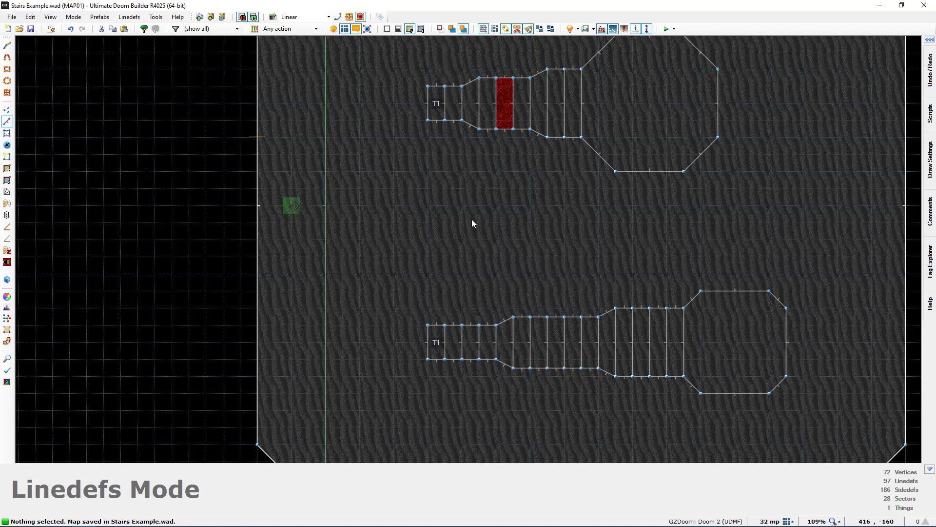
pyautogui.press('F9')
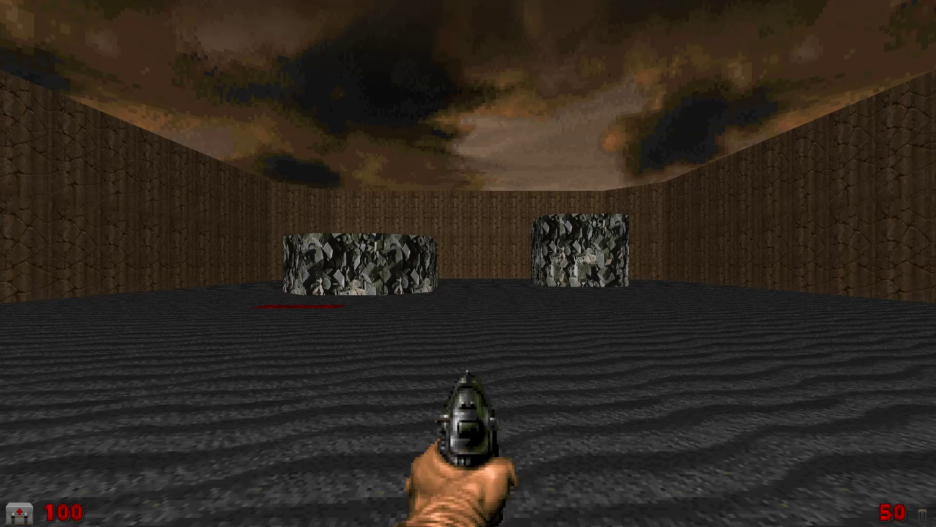
pyautogui.press('w')
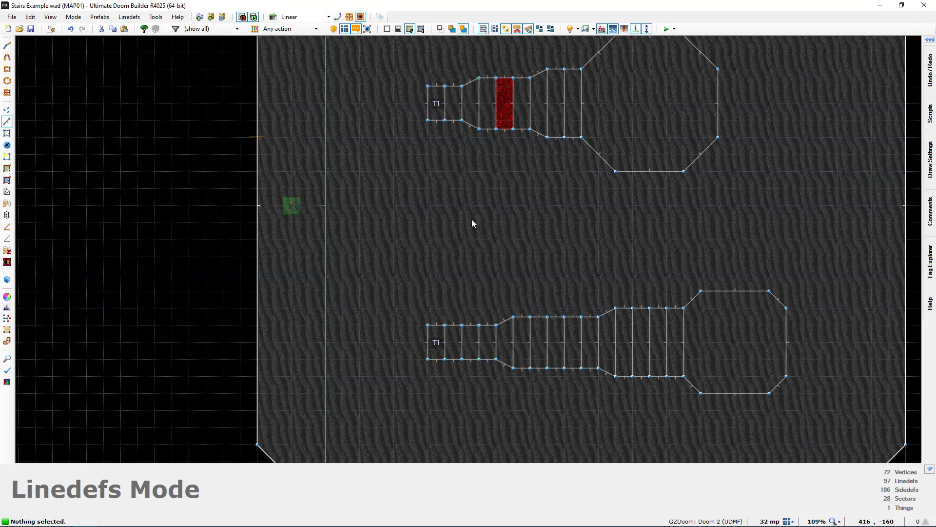
# Compare the trigger linedef's available Stairs Build Up and Build Down actions, including the sync variants, keeping 27 Stairs Build Up
pyautogui.rightClick(328, 209)
pyautogui.click(676, 225)
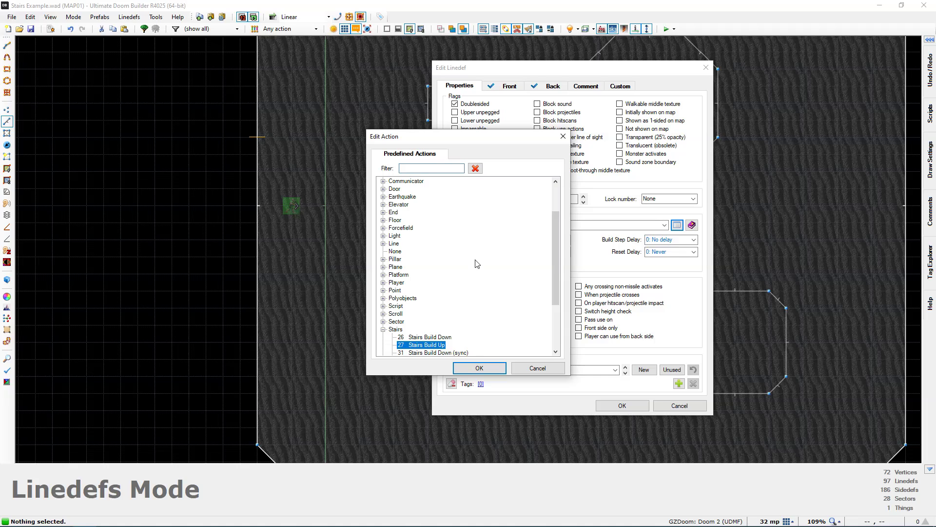
pyautogui.scroll(-2, 477, 263)
pyautogui.click(454, 308)
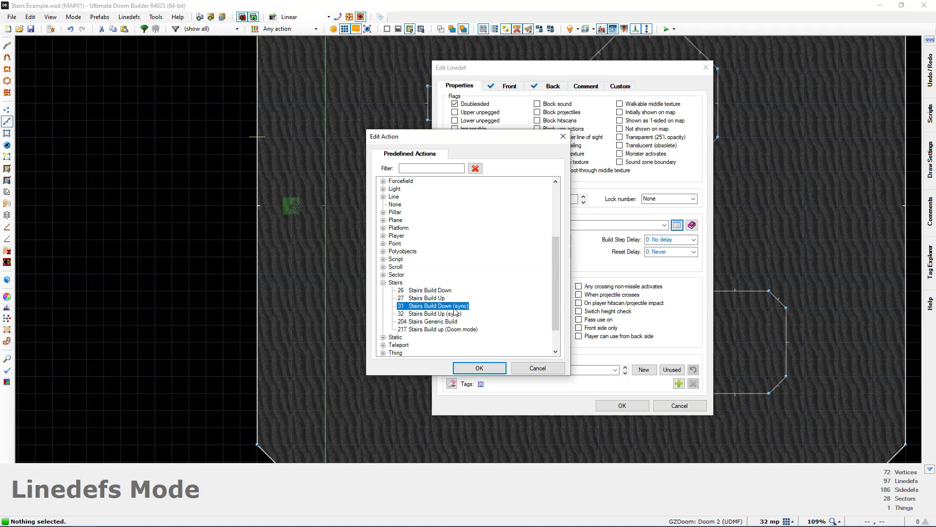
pyautogui.click(444, 313)
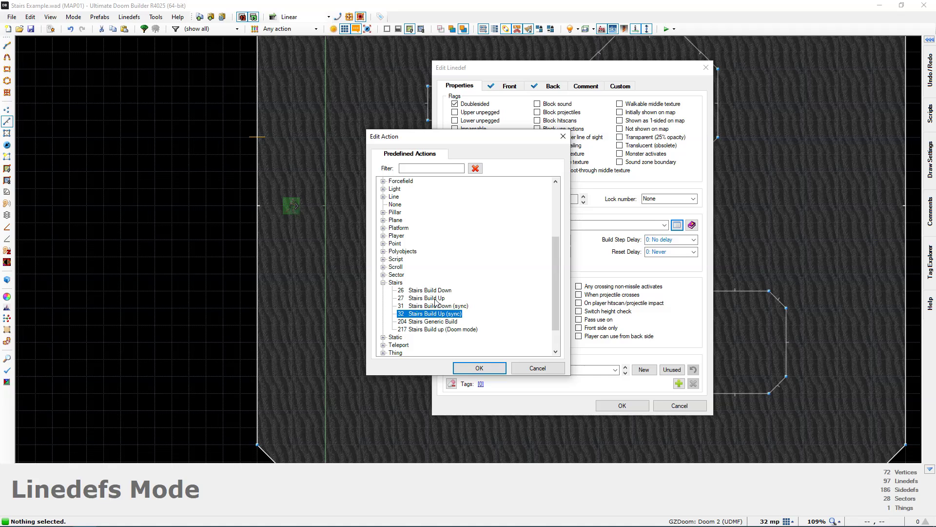
pyautogui.click(436, 299)
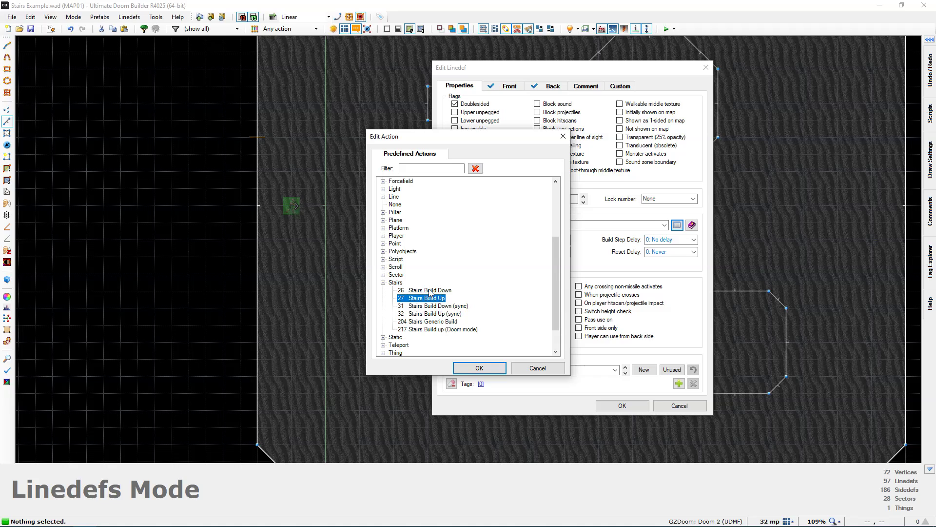
pyautogui.click(429, 290)
pyautogui.click(430, 296)
pyautogui.doubleClick(431, 299)
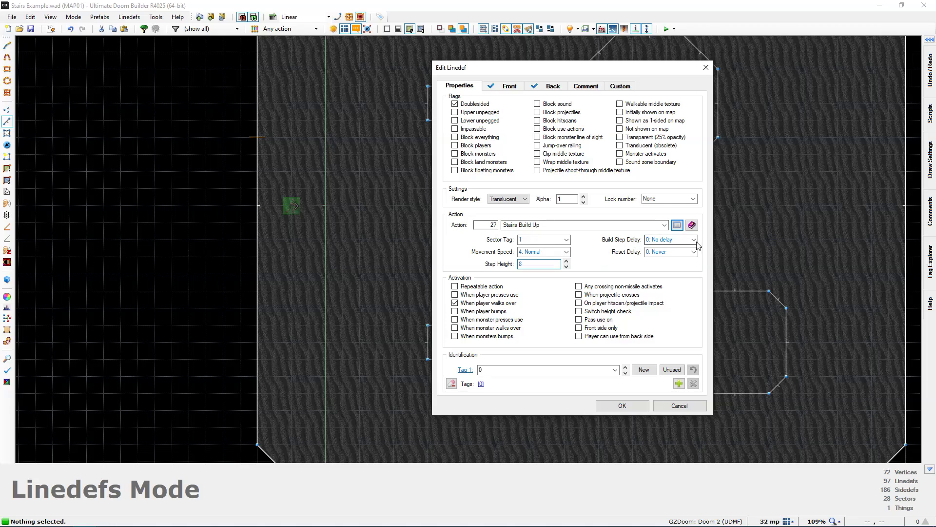
pyautogui.click(629, 405)
pyautogui.scroll(-3, 517, 250)
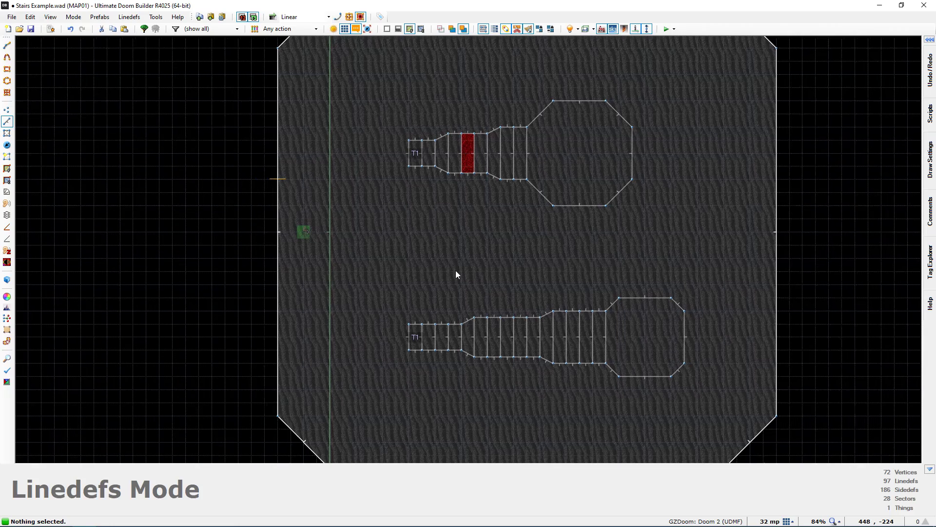